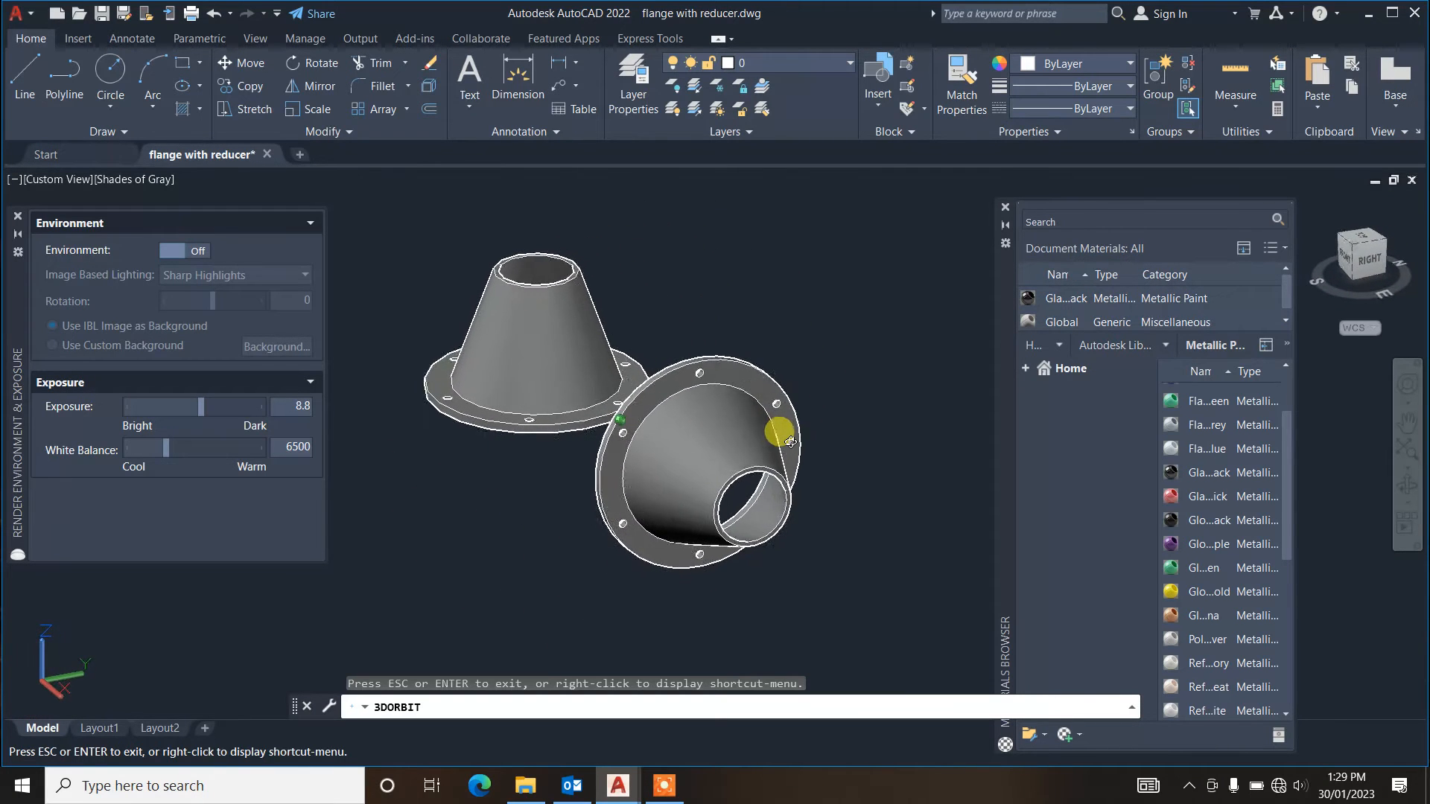
Step: Create a new blank drawing and close the Render Environment & Exposure and Materials Browser palettes
{"action": "key", "text": "Escape"}
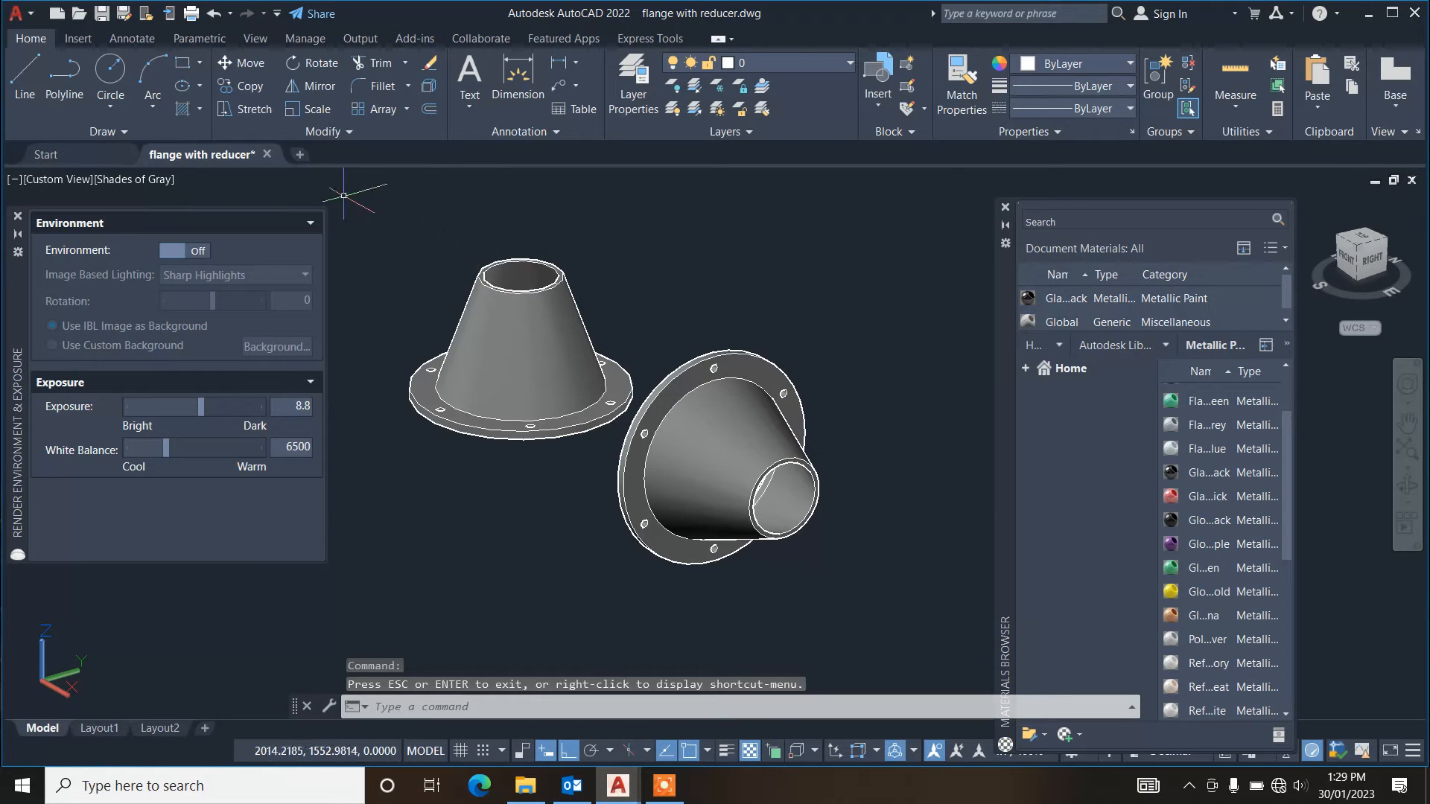
{"action": "left_click", "coordinate": [298, 157]}
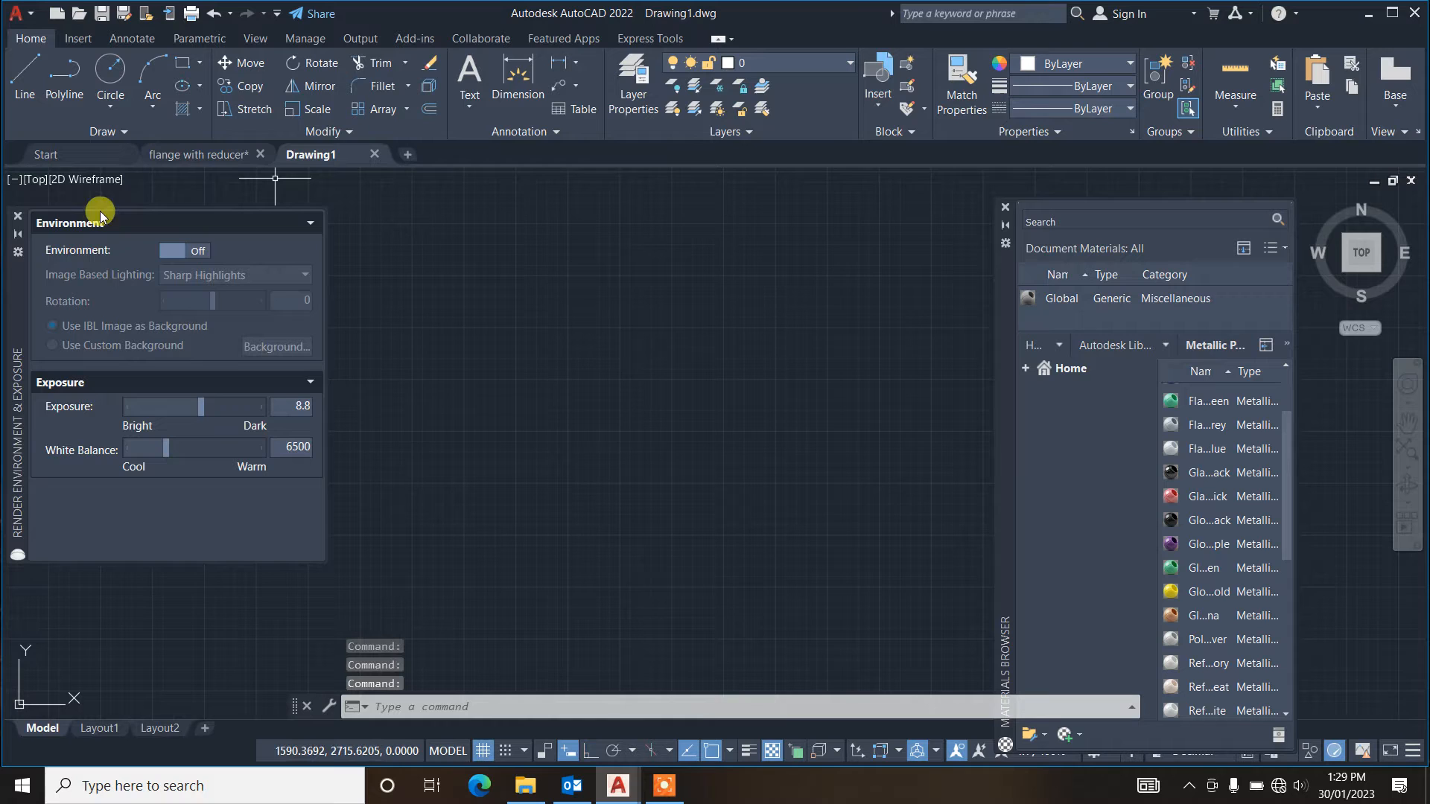
{"action": "left_click", "coordinate": [18, 216]}
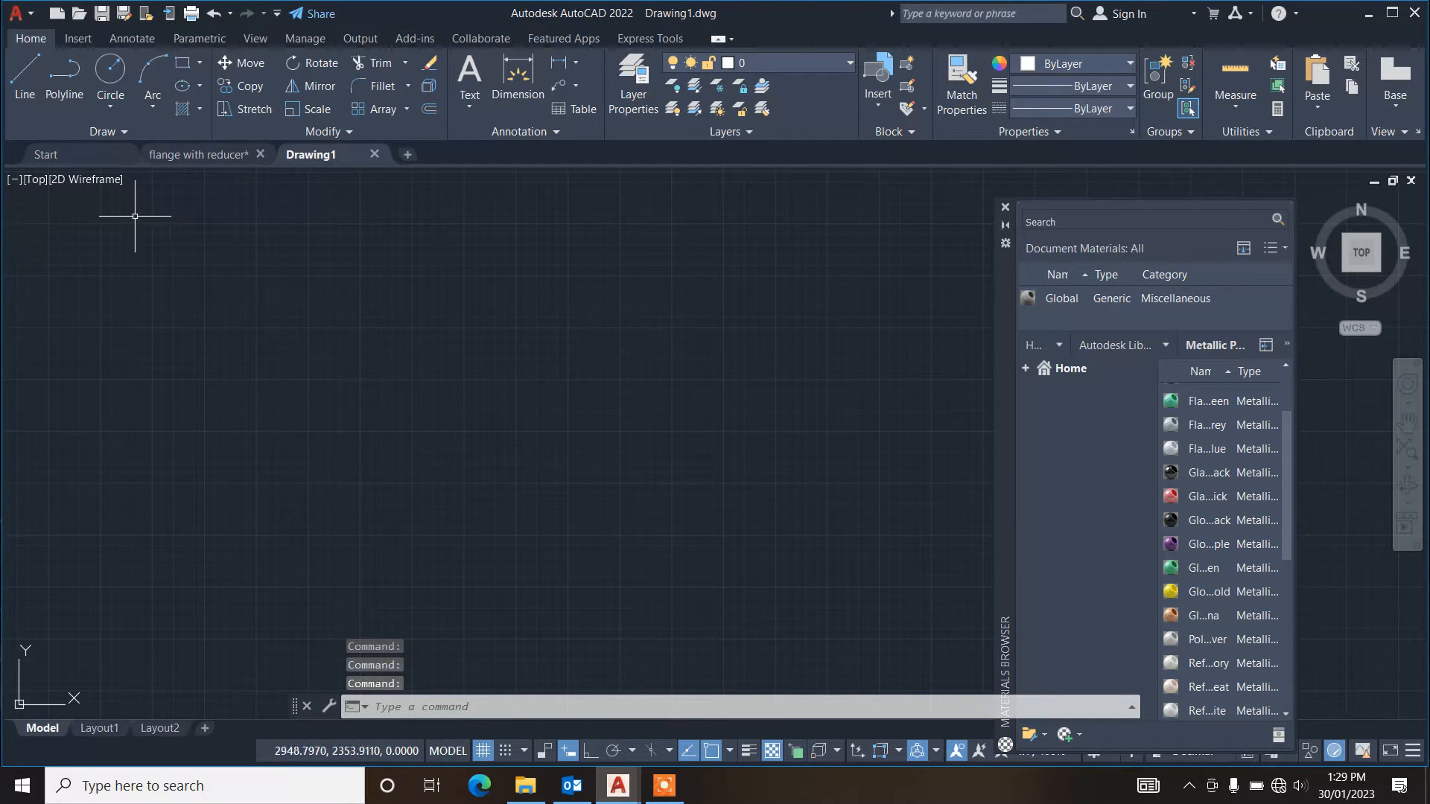
{"action": "left_click", "coordinate": [1005, 206]}
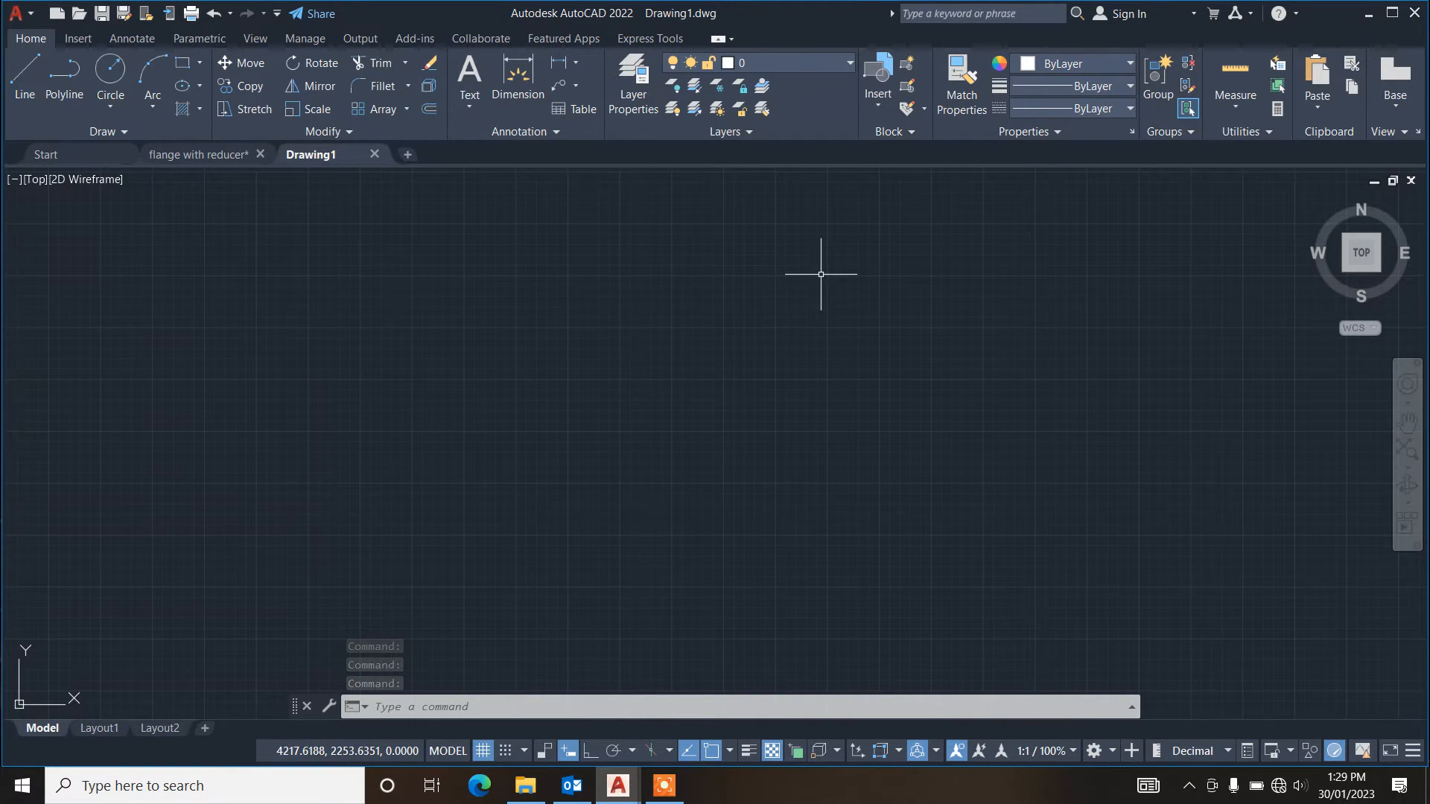
Step: Turn off the drawing grid and enable Ortho mode
{"action": "key", "text": "F7"}
{"action": "left_click", "coordinate": [590, 751]}
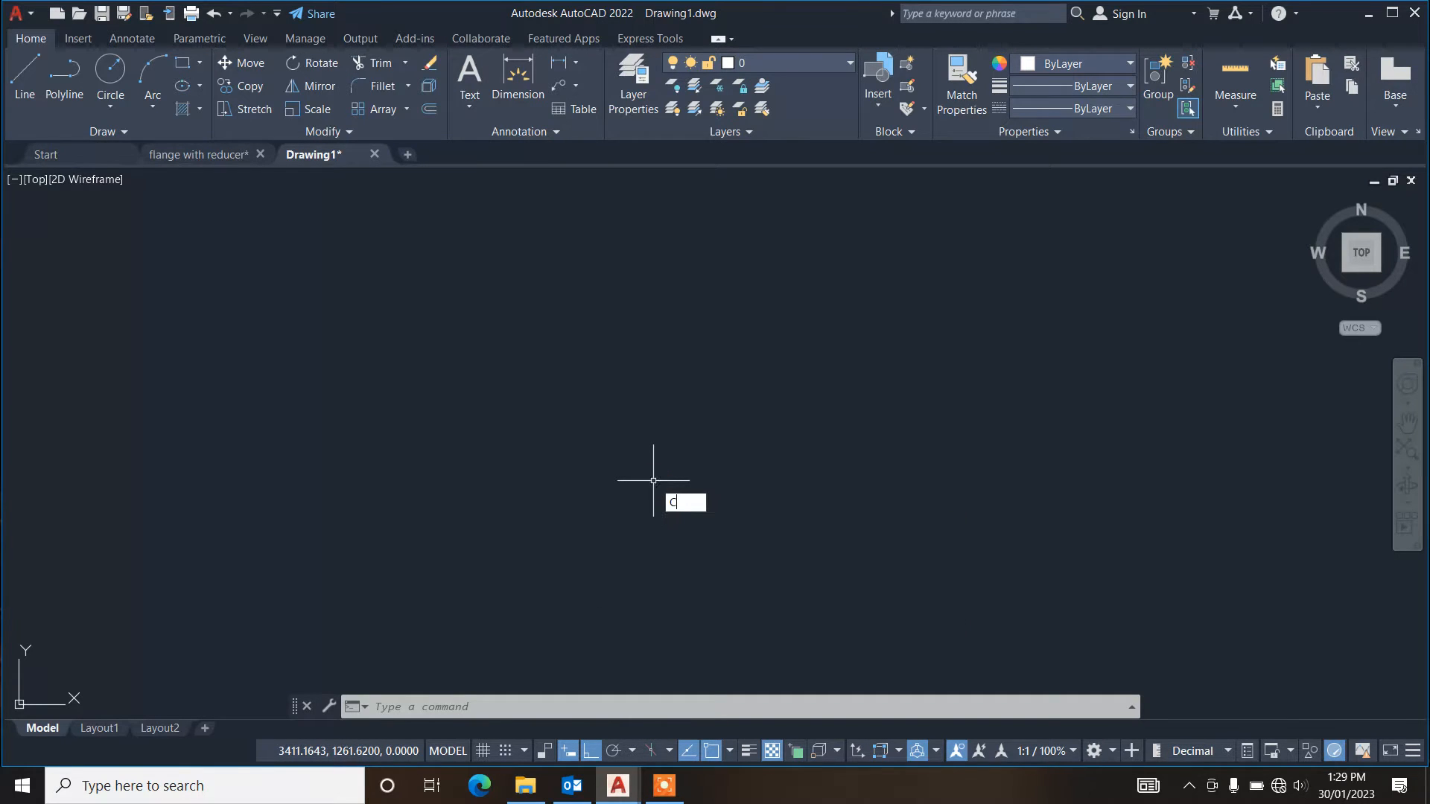
Step: Draw a circle with a radius of 10 near the middle of the empty drawing
{"action": "key", "text": "Return"}
{"action": "left_click", "coordinate": [616, 452]}
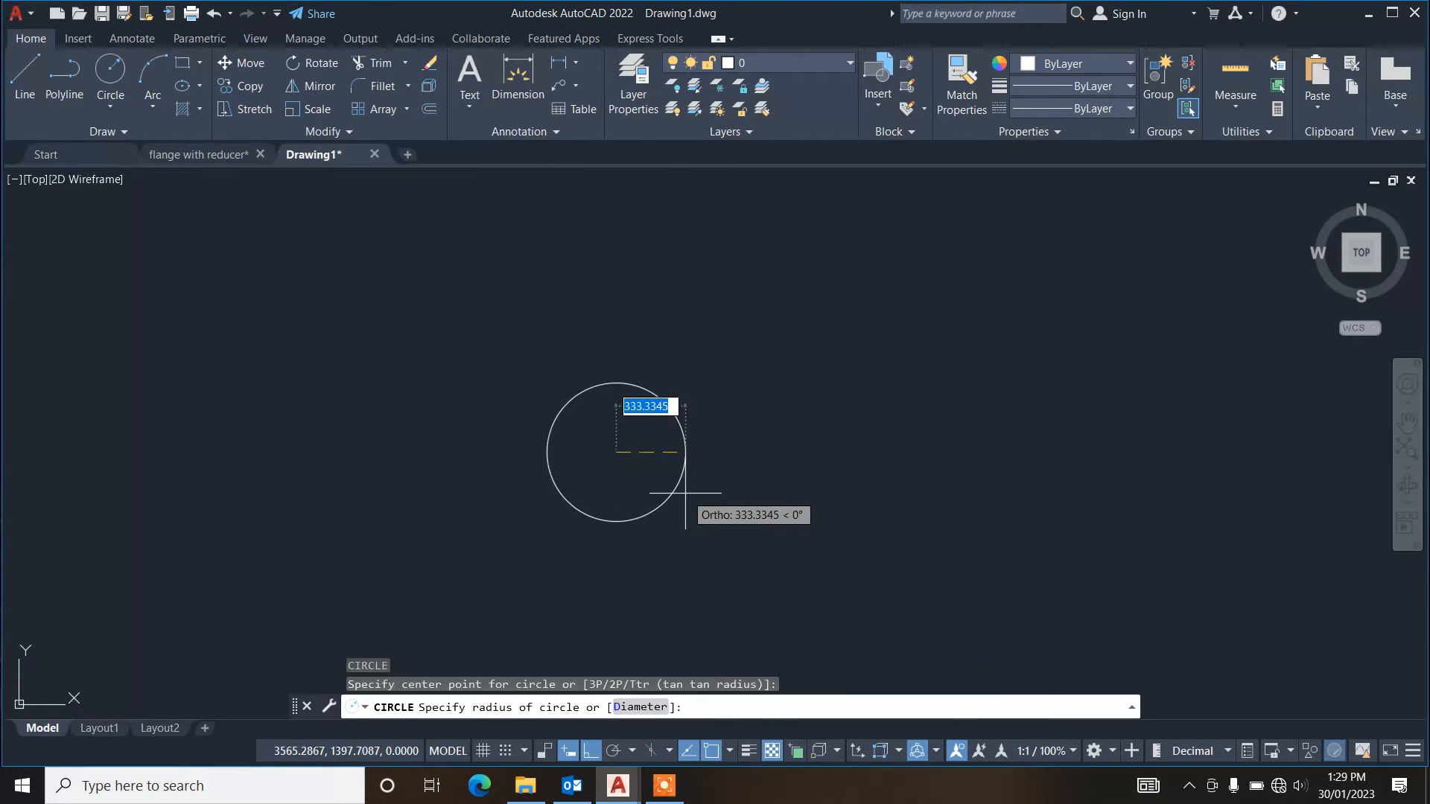
{"action": "type", "text": "10"}
{"action": "key", "text": "Return"}
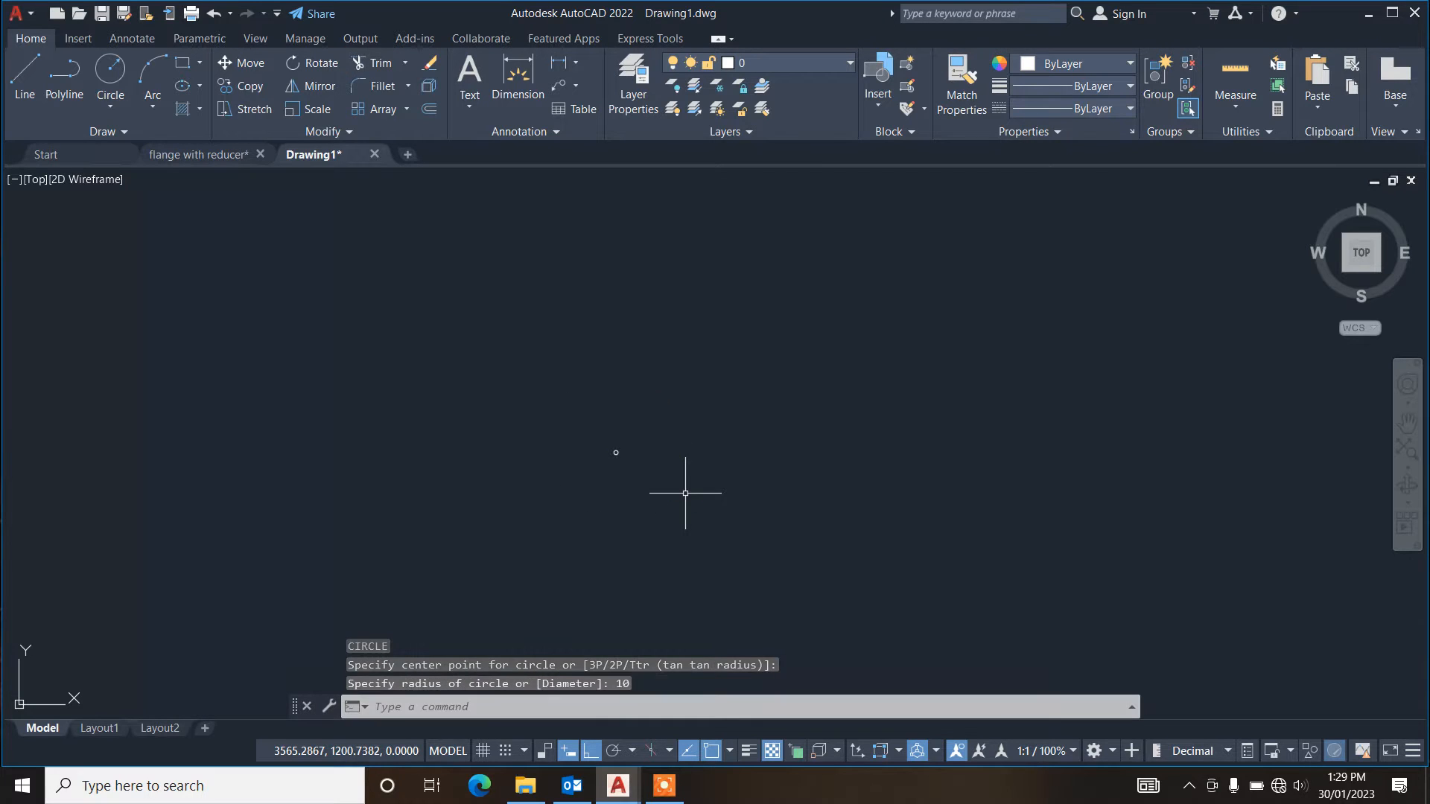
Step: Draw a second circle with a radius of 5, concentric with the existing circle
{"action": "type", "text": "z"}
{"action": "key", "text": "Return"}
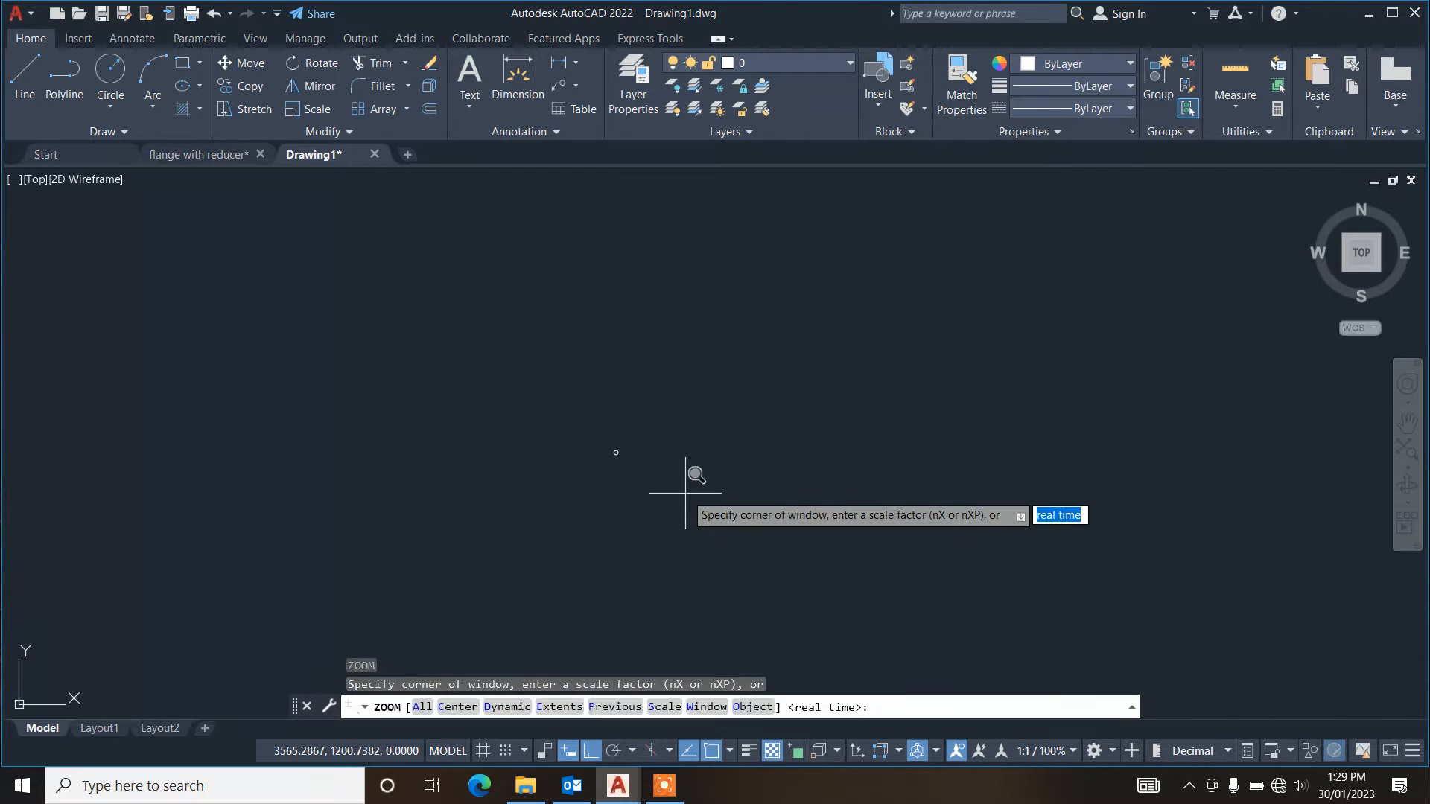
{"action": "type", "text": "e"}
{"action": "key", "text": "Return"}
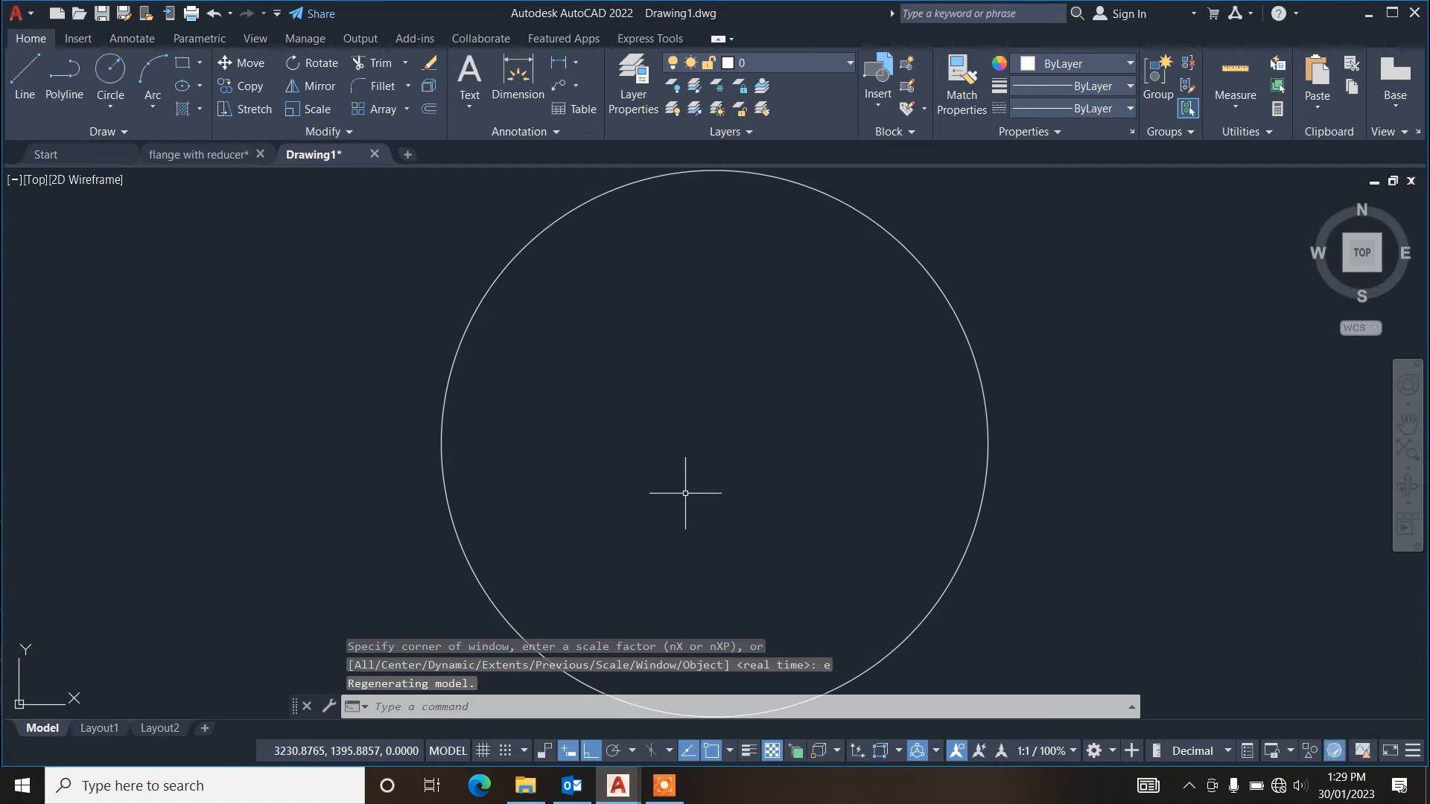
{"action": "scroll", "coordinate": [685, 493], "scroll_direction": "down", "scroll_amount": 2}
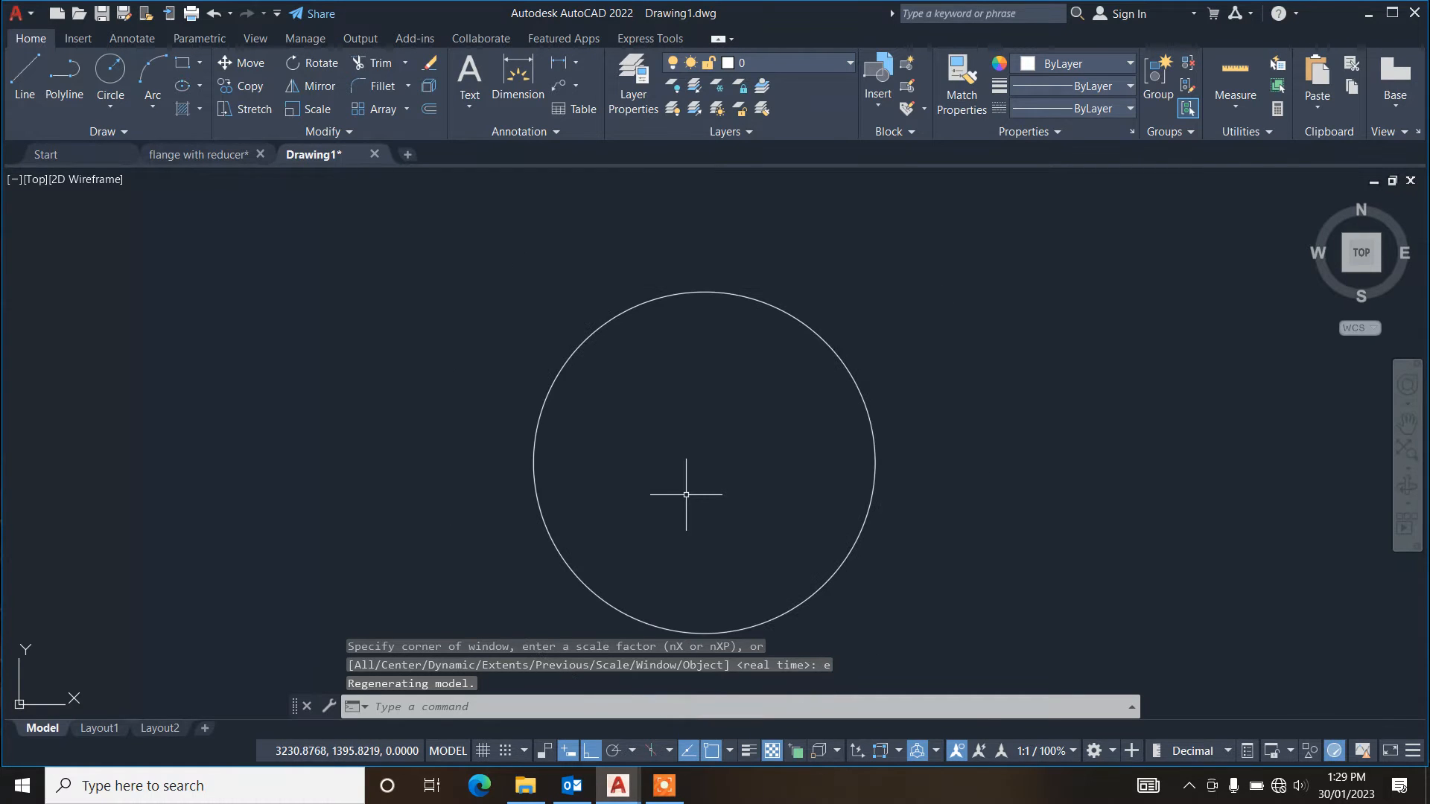
{"action": "type", "text": "c"}
{"action": "key", "text": "Return"}
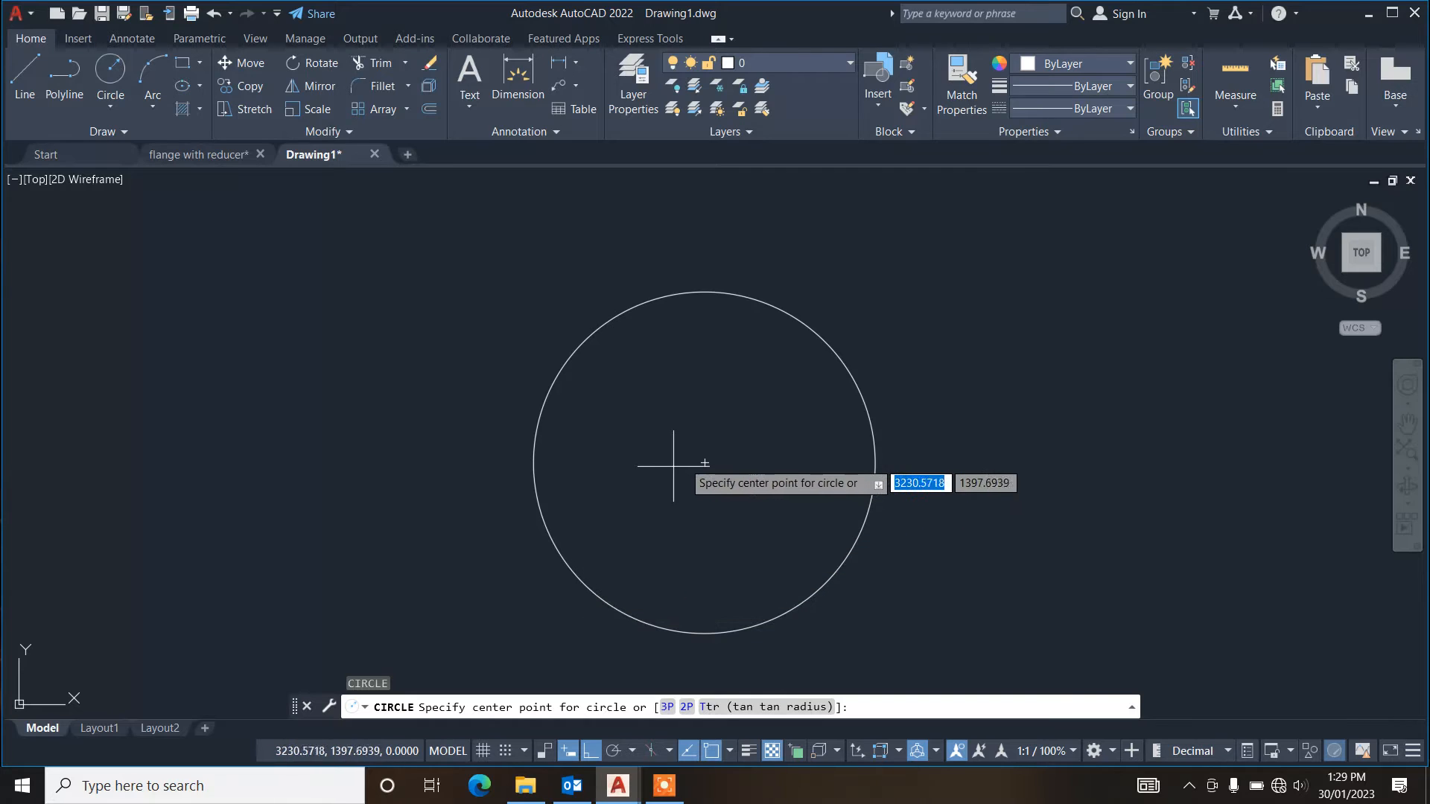
{"action": "left_click", "coordinate": [698, 468]}
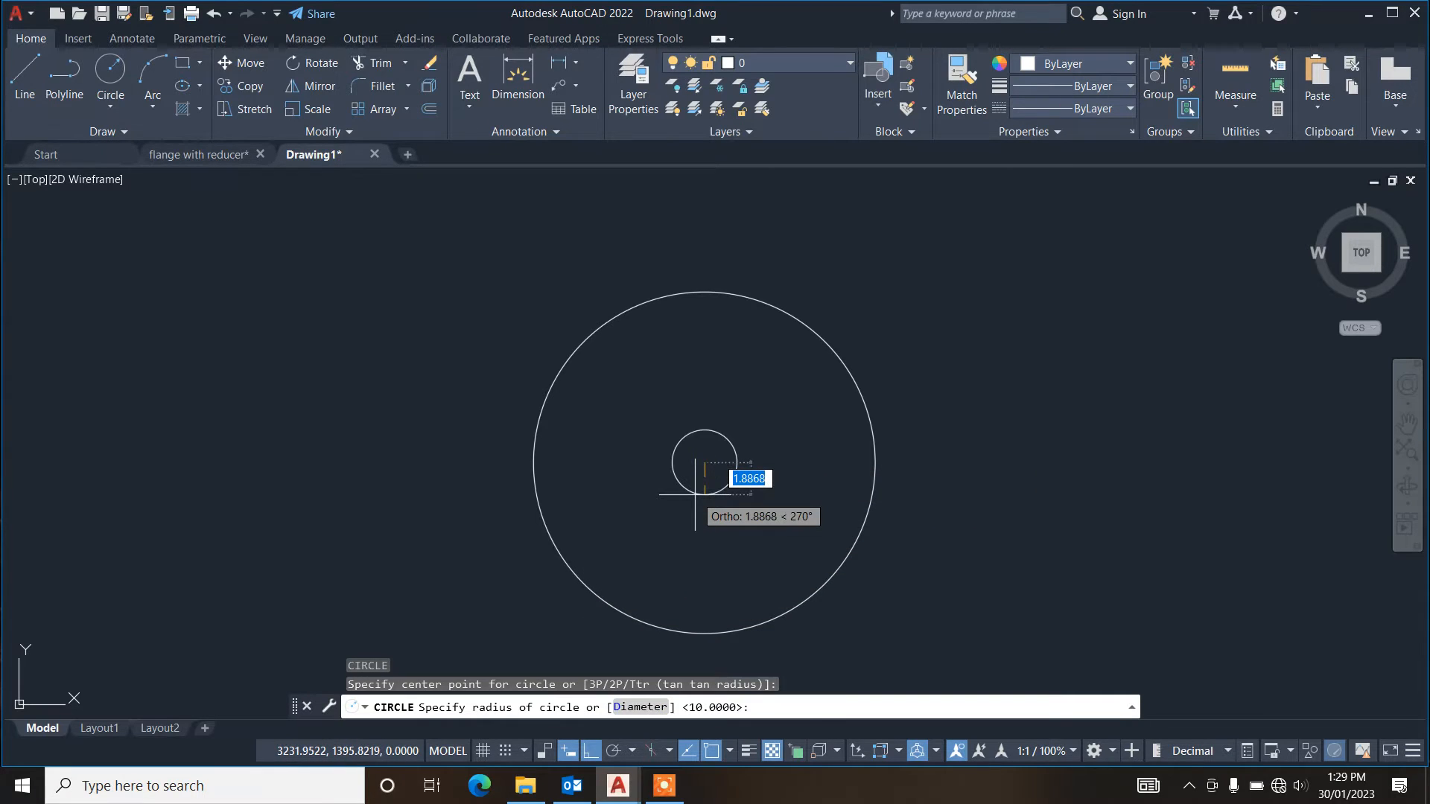
{"action": "type", "text": "5"}
{"action": "key", "text": "Return"}
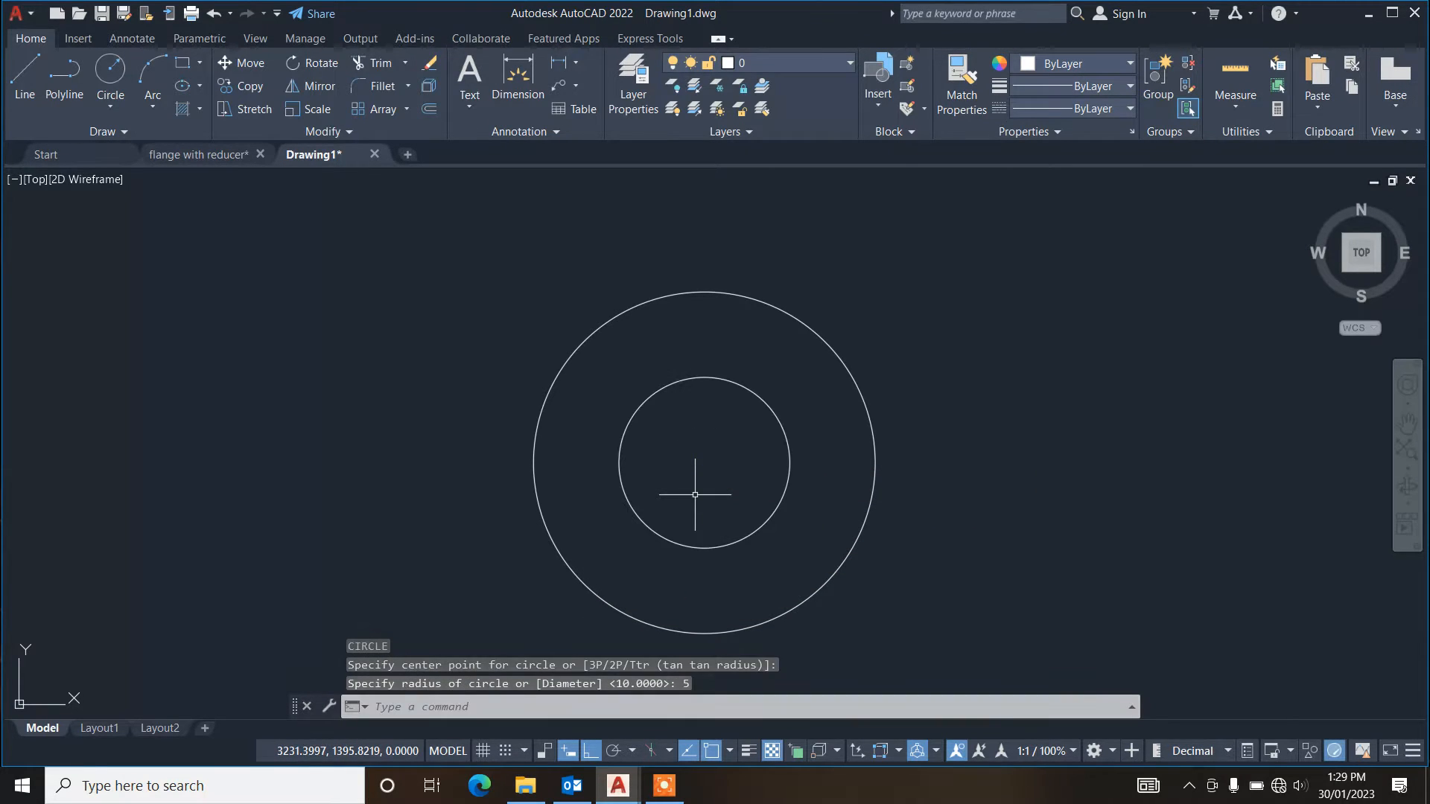
Step: Move the inner circle 15 units straight up along the Z axis, above the larger circle
{"action": "left_click", "coordinate": [1379, 270]}
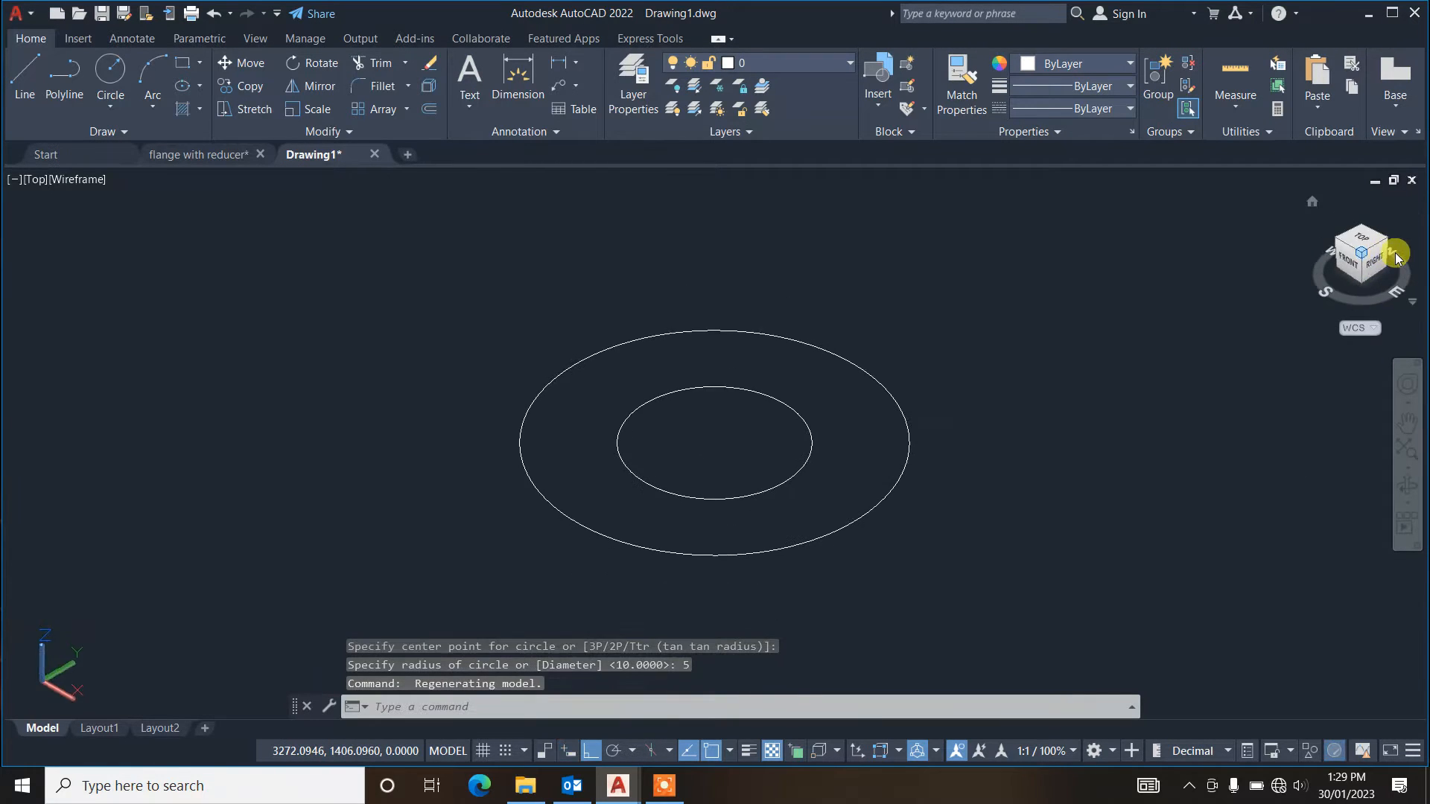
{"action": "scroll", "coordinate": [1093, 317], "scroll_direction": "down", "scroll_amount": 2}
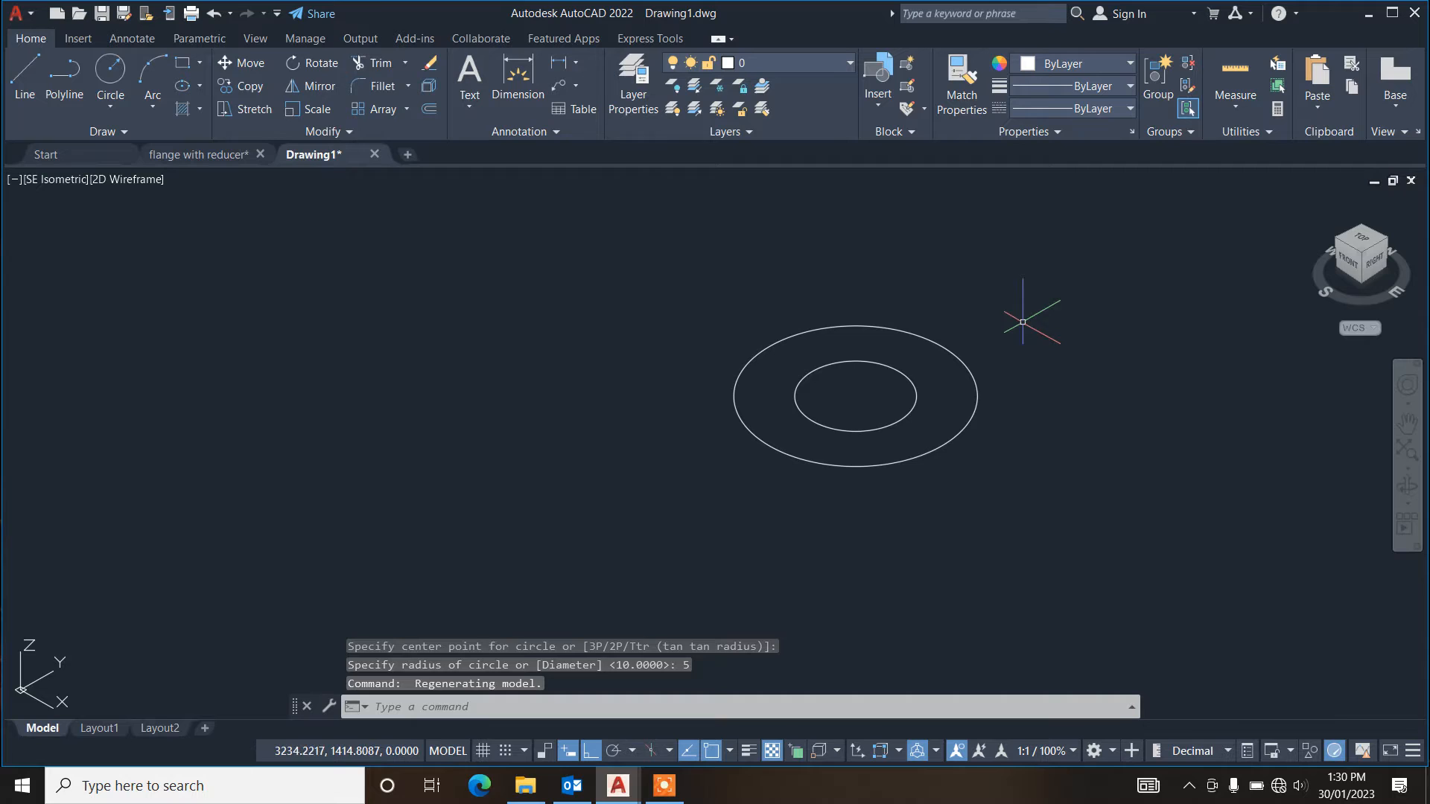
{"action": "scroll", "coordinate": [925, 399], "scroll_direction": "down", "scroll_amount": 2}
{"action": "left_click", "coordinate": [940, 401]}
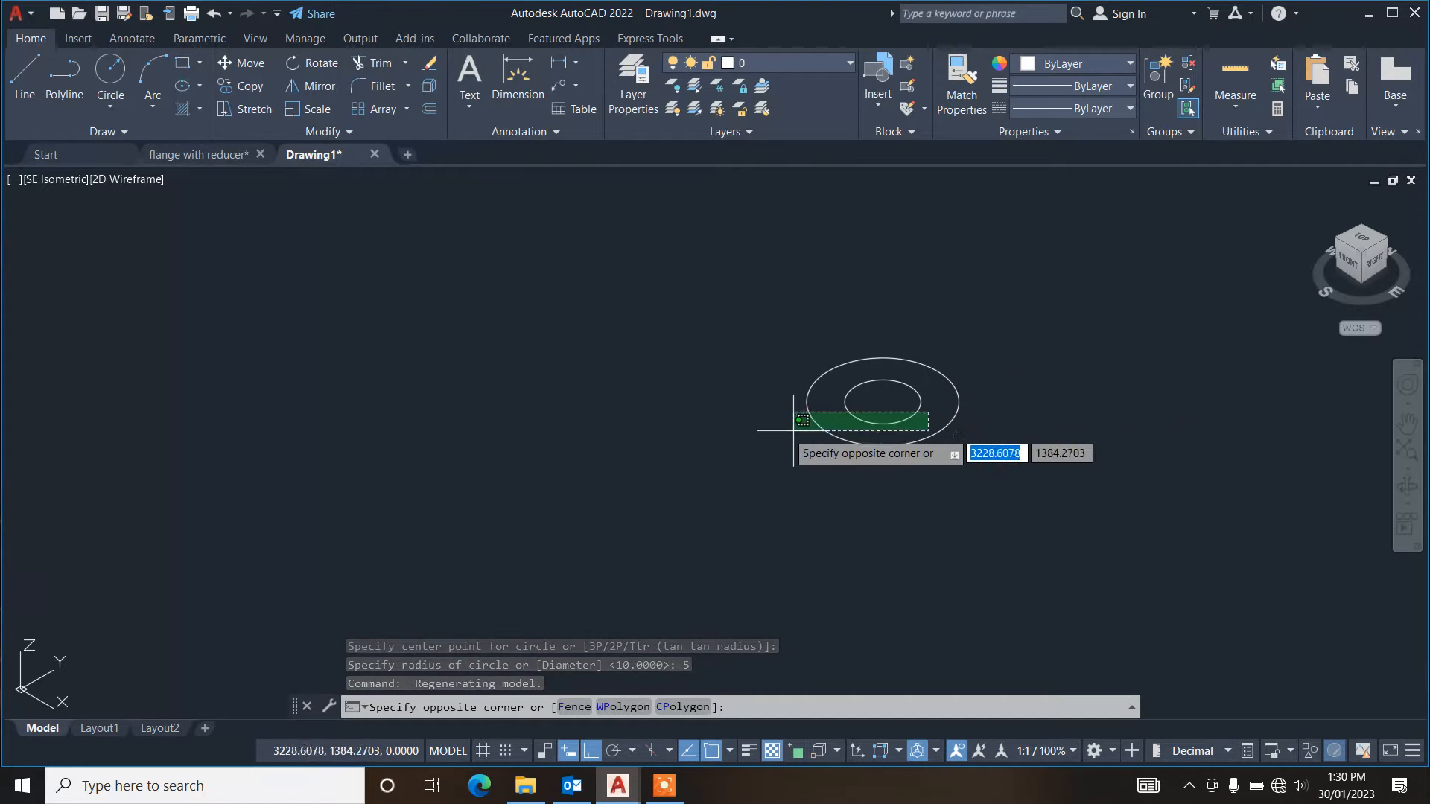
{"action": "left_click", "coordinate": [845, 365]}
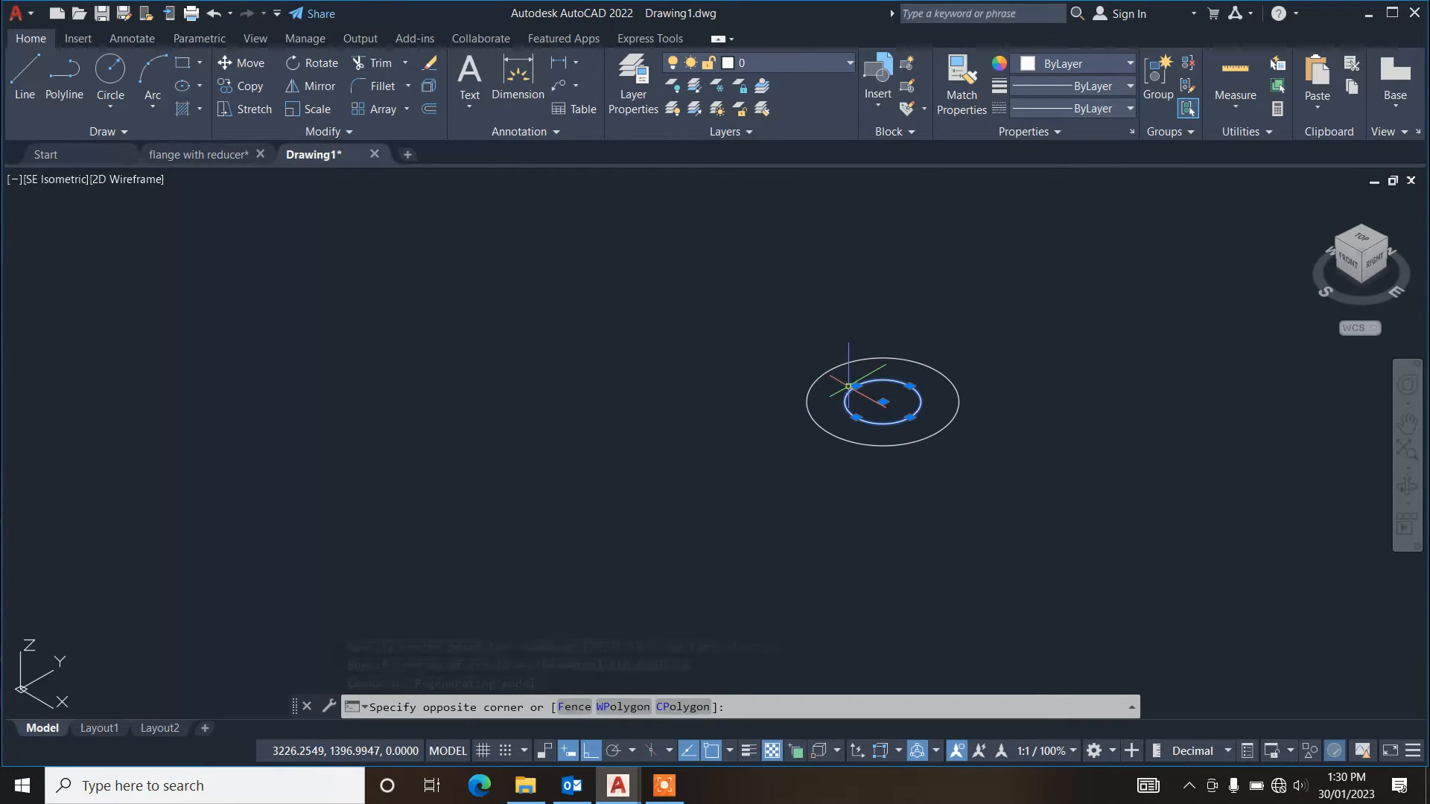
{"action": "type", "text": "m"}
{"action": "key", "text": "Return"}
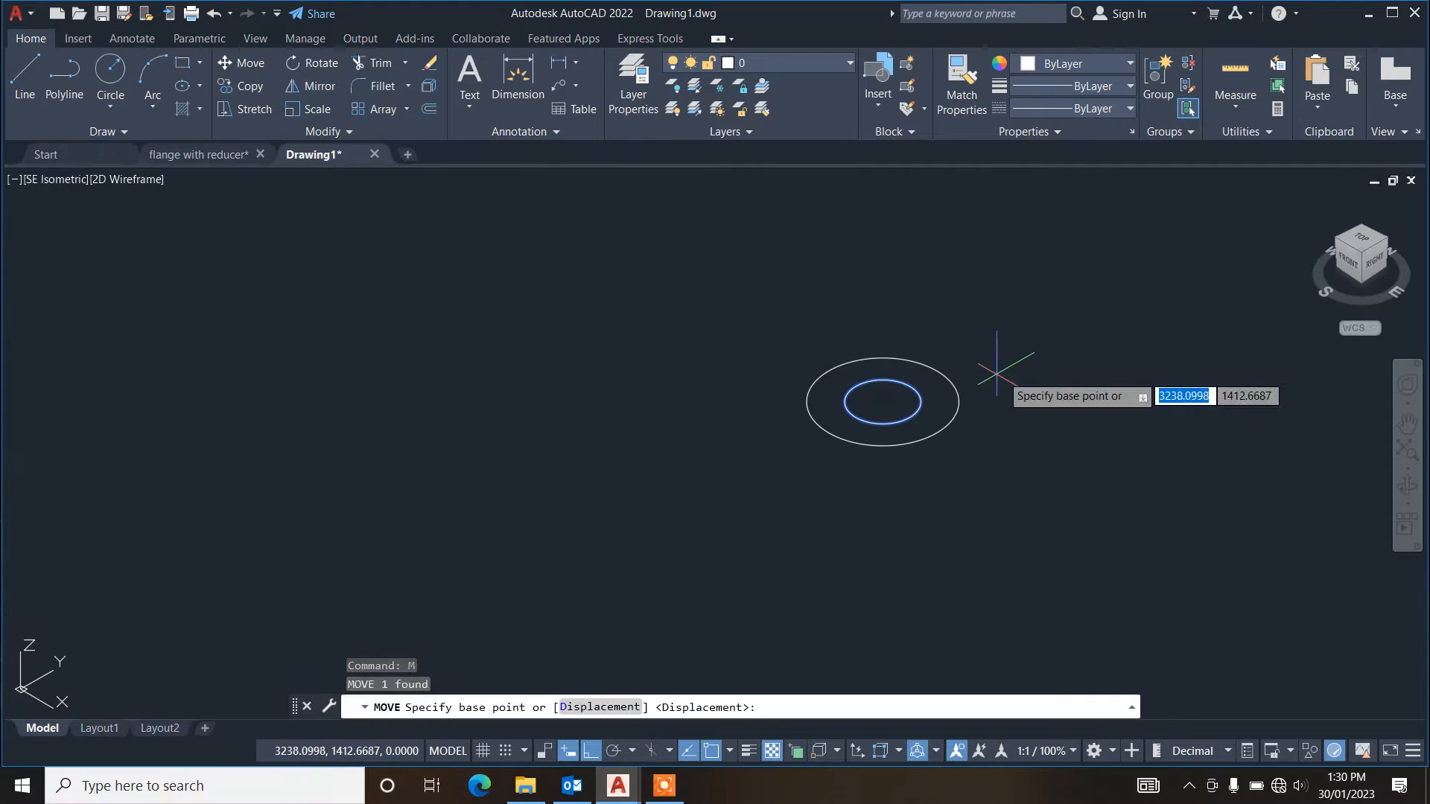
{"action": "left_click", "coordinate": [1019, 400]}
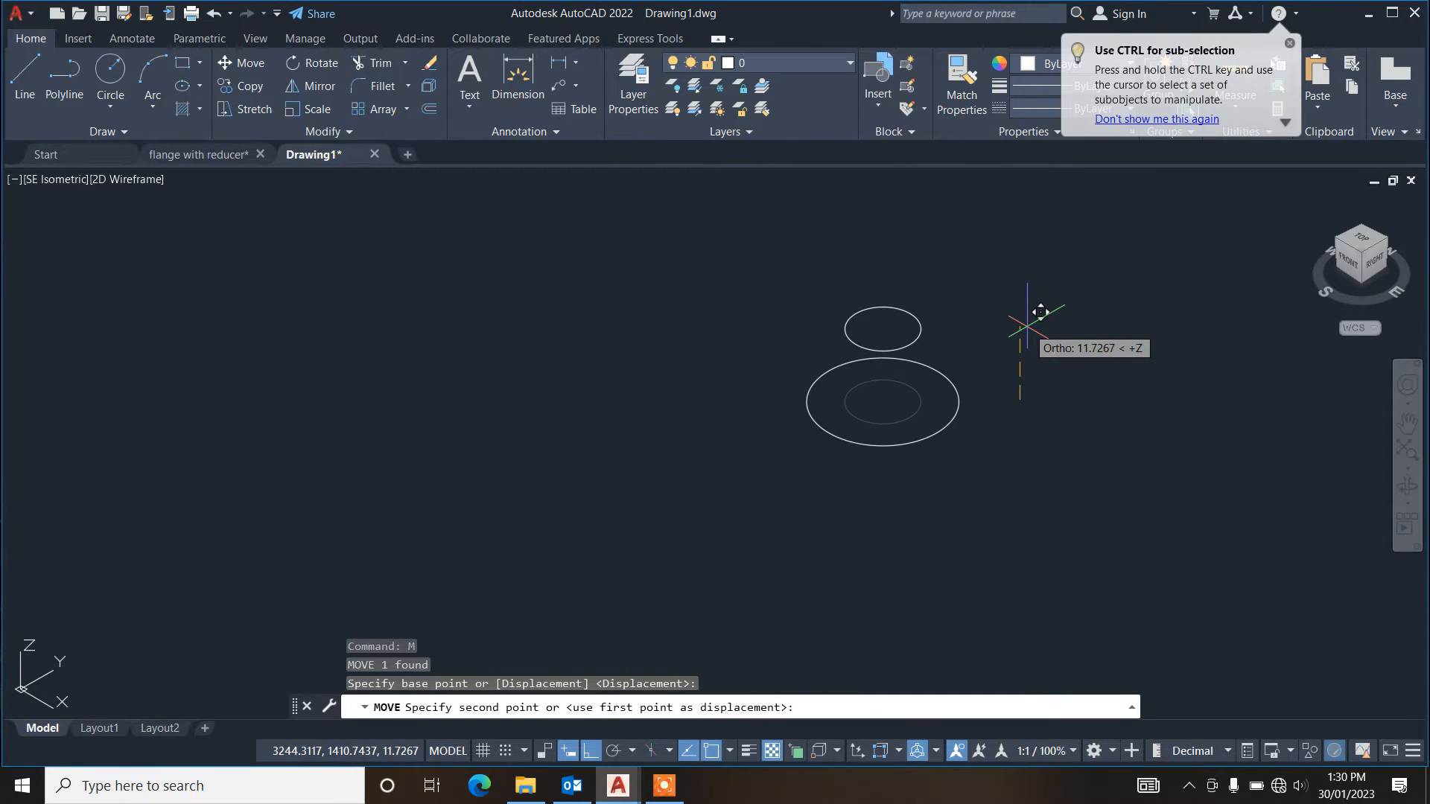
{"action": "type", "text": "15"}
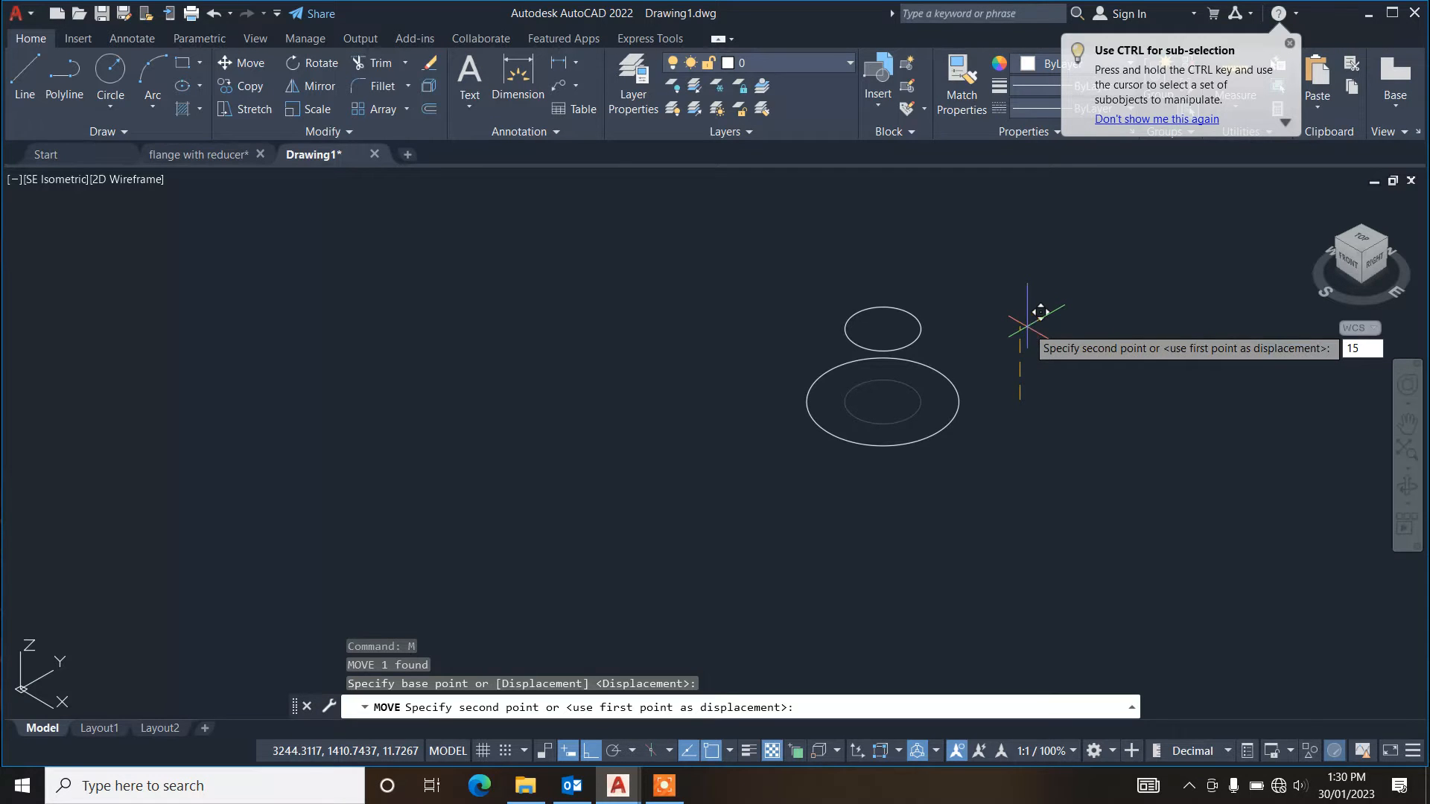
{"action": "key", "text": "Return"}
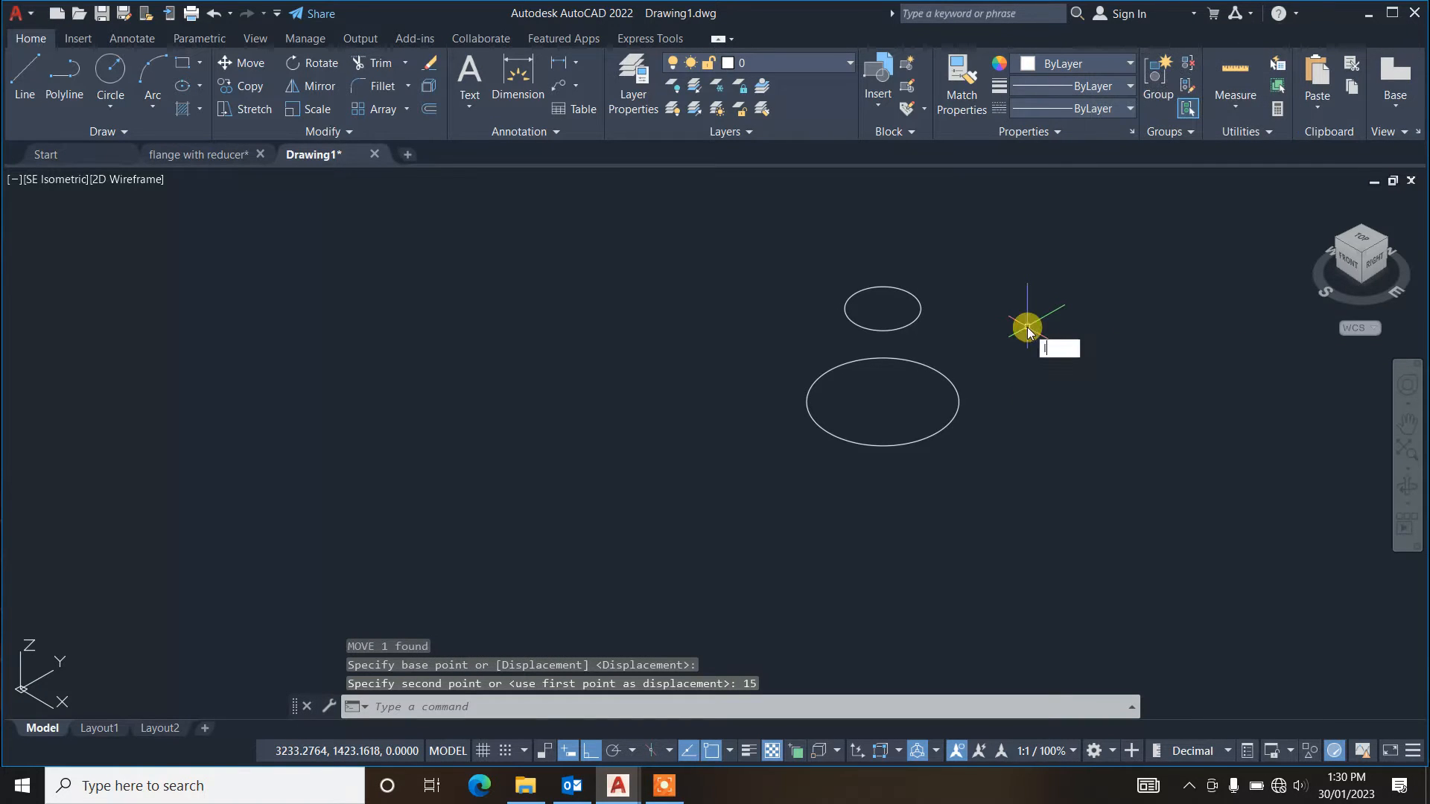
Step: Loft a solid from the large lower circle to the small upper circle, using cross sections only
{"action": "type", "text": "LOFt"}
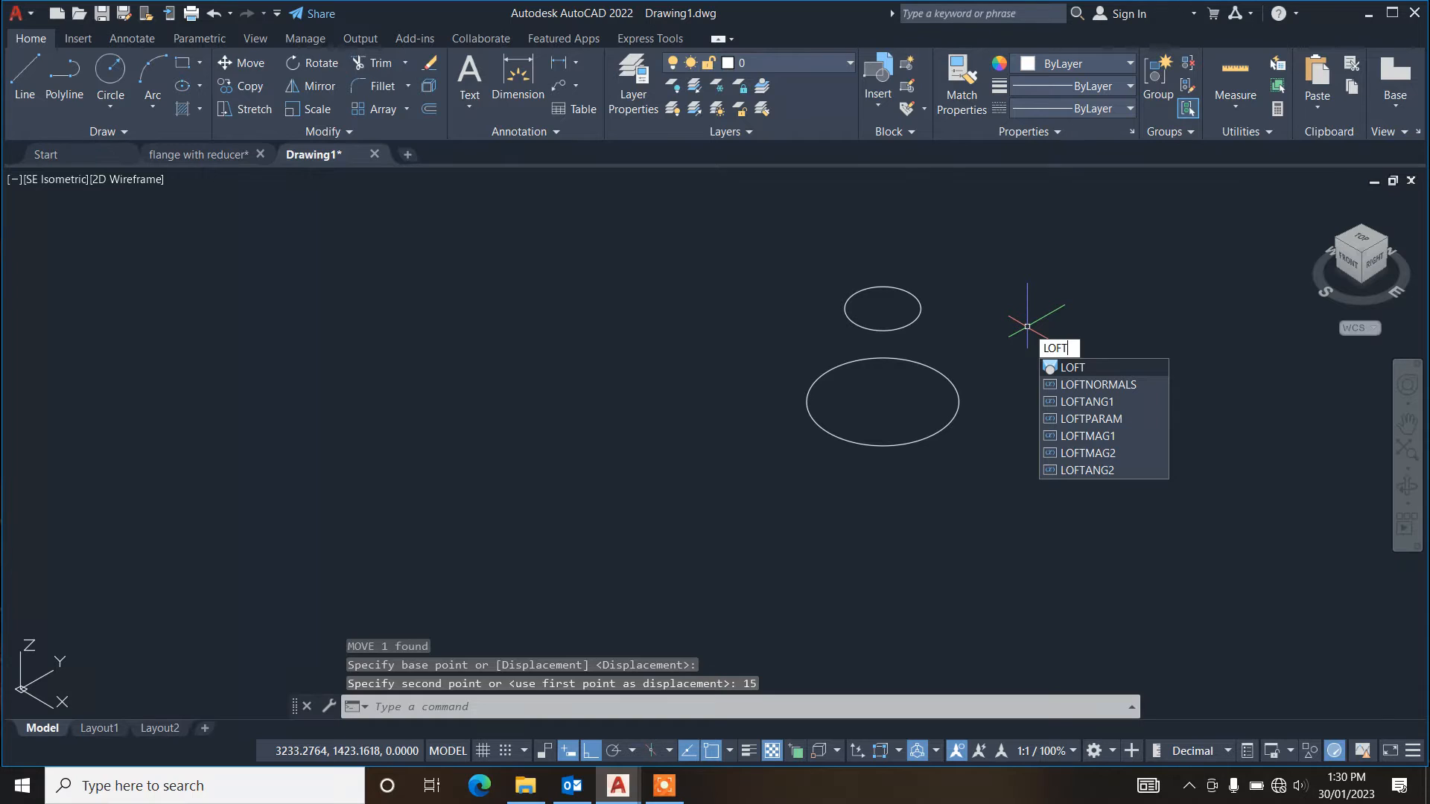
{"action": "key", "text": "Return"}
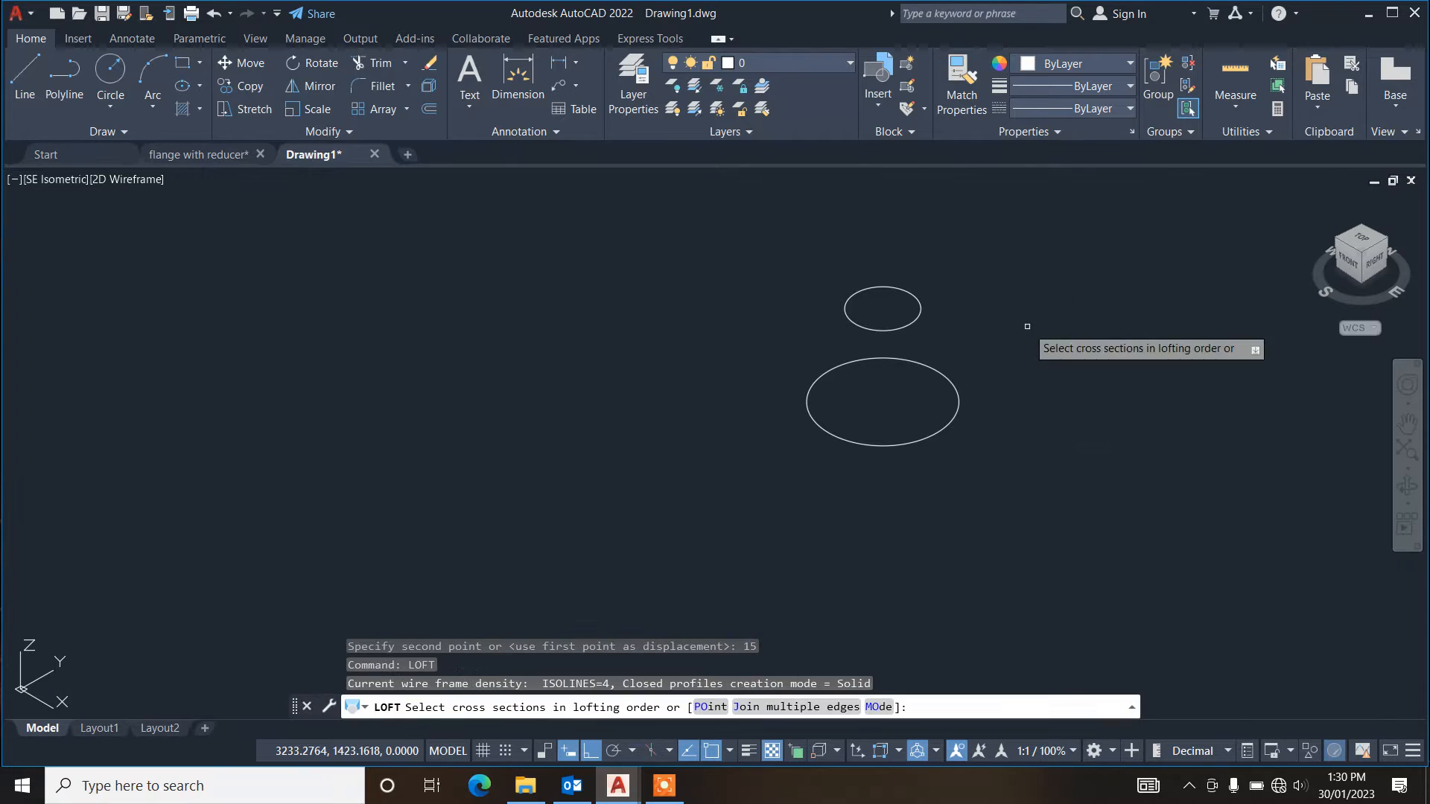
{"action": "left_click", "coordinate": [927, 438]}
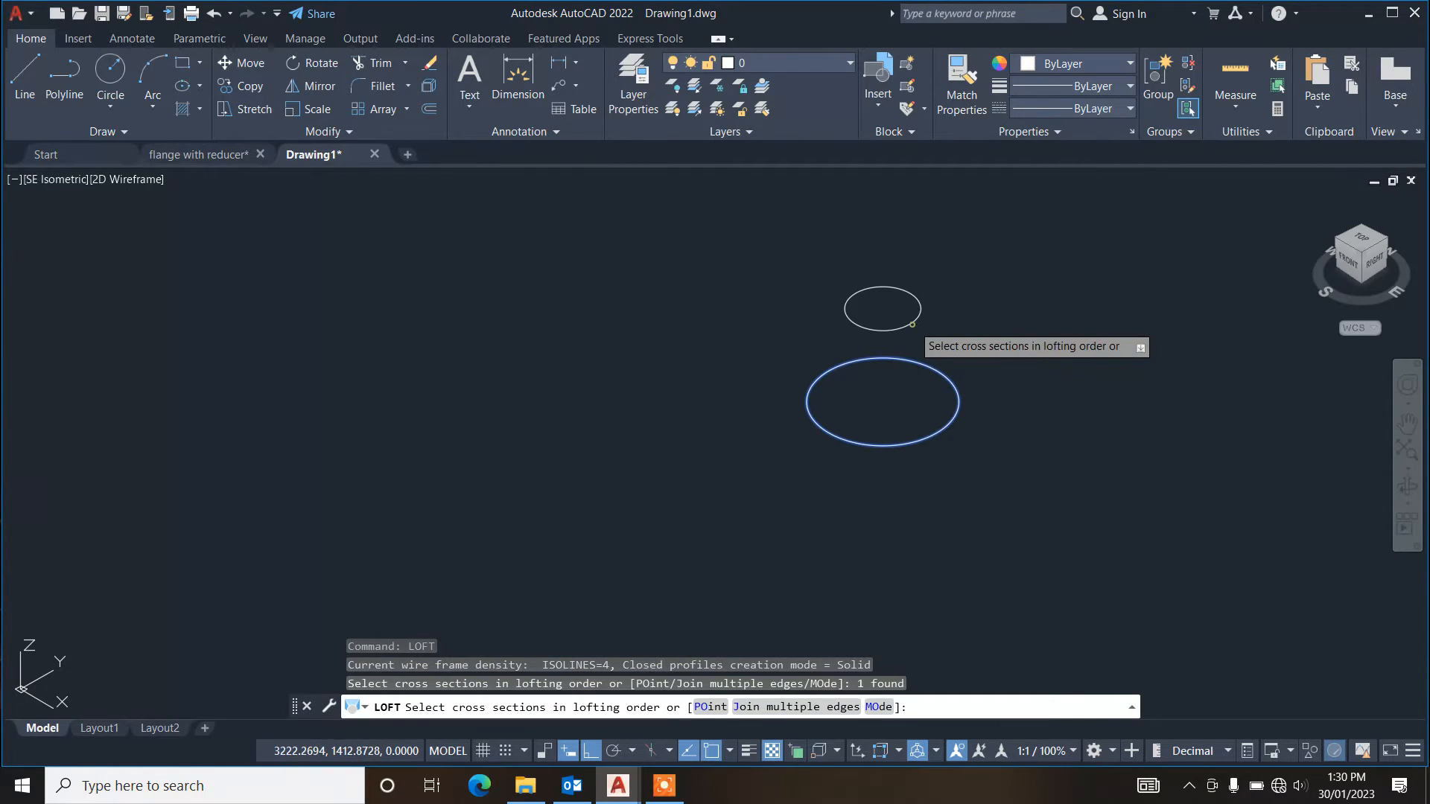
{"action": "left_click", "coordinate": [912, 324]}
{"action": "right_click", "coordinate": [913, 327]}
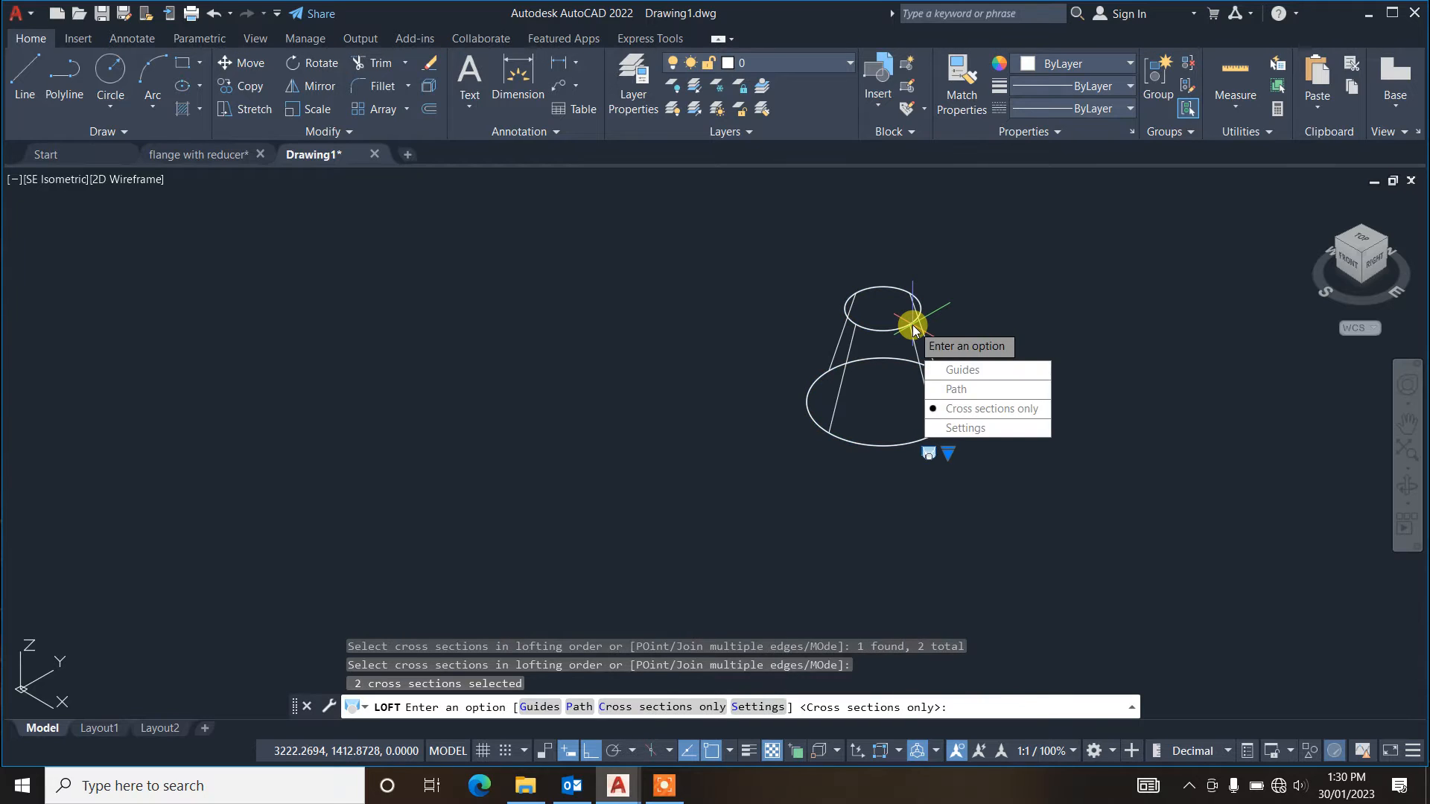
{"action": "left_click", "coordinate": [952, 408]}
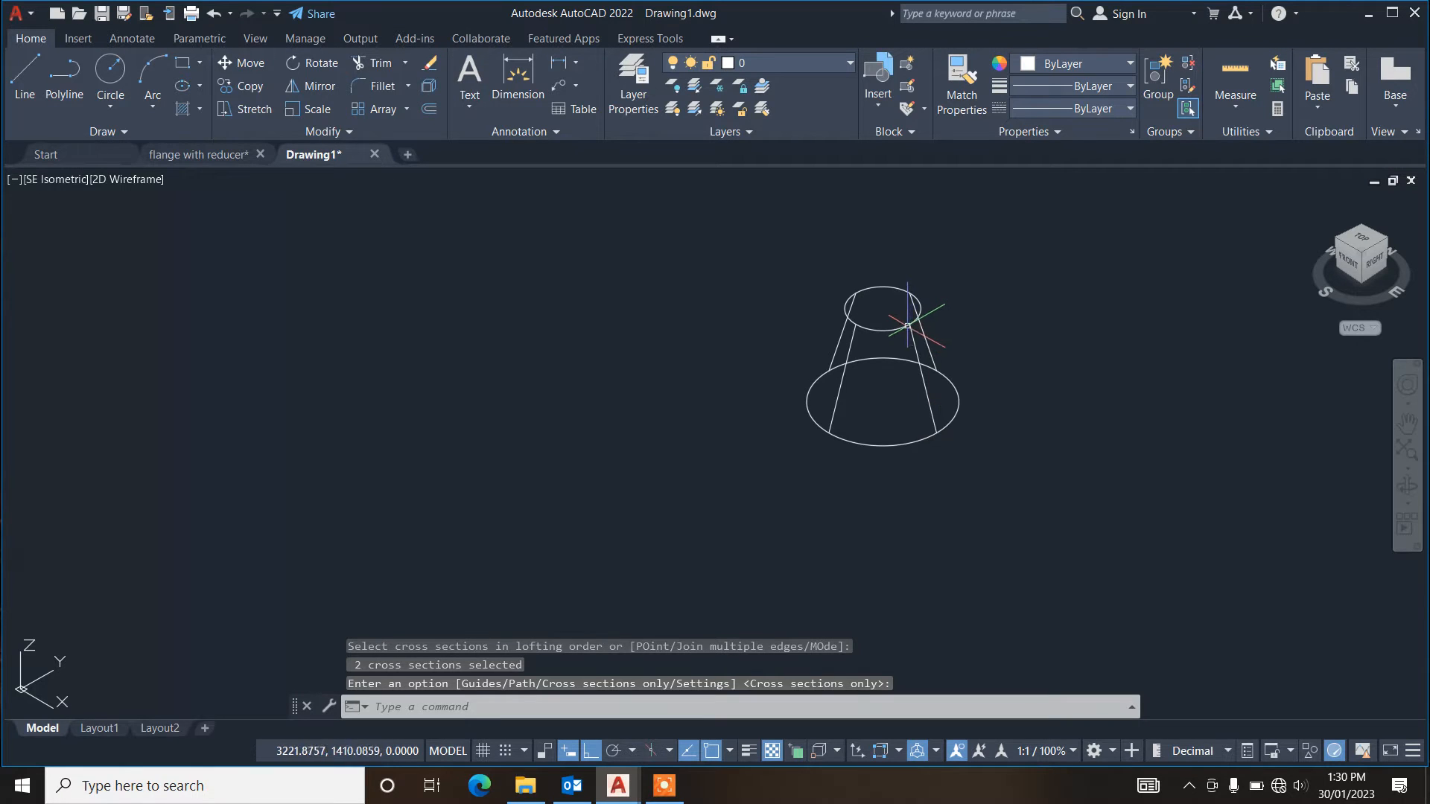
Step: Draw a flange circle with a radius of 13 centred on the base of the lofted cone
{"action": "type", "text": "c"}
{"action": "key", "text": "Return"}
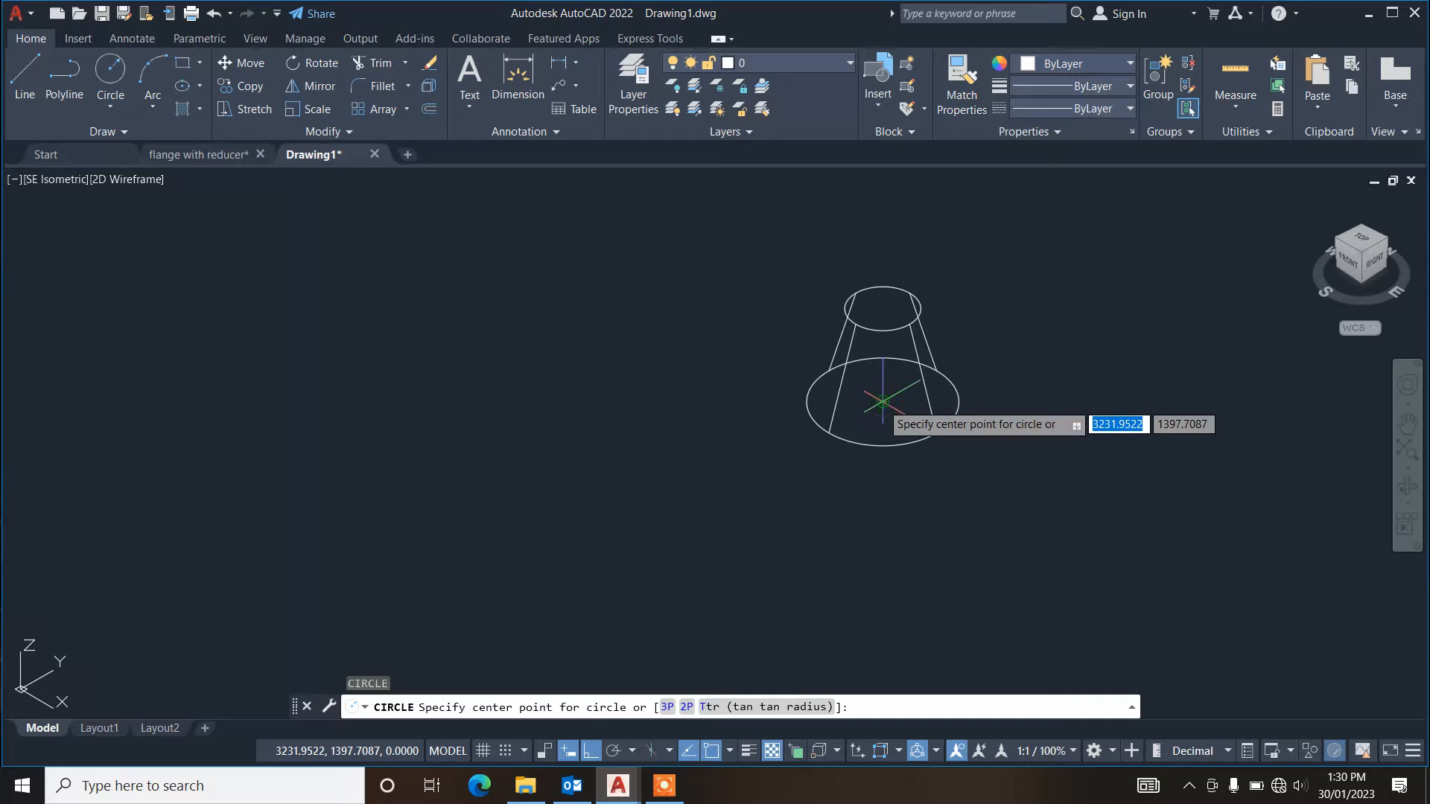
{"action": "left_click", "coordinate": [883, 402]}
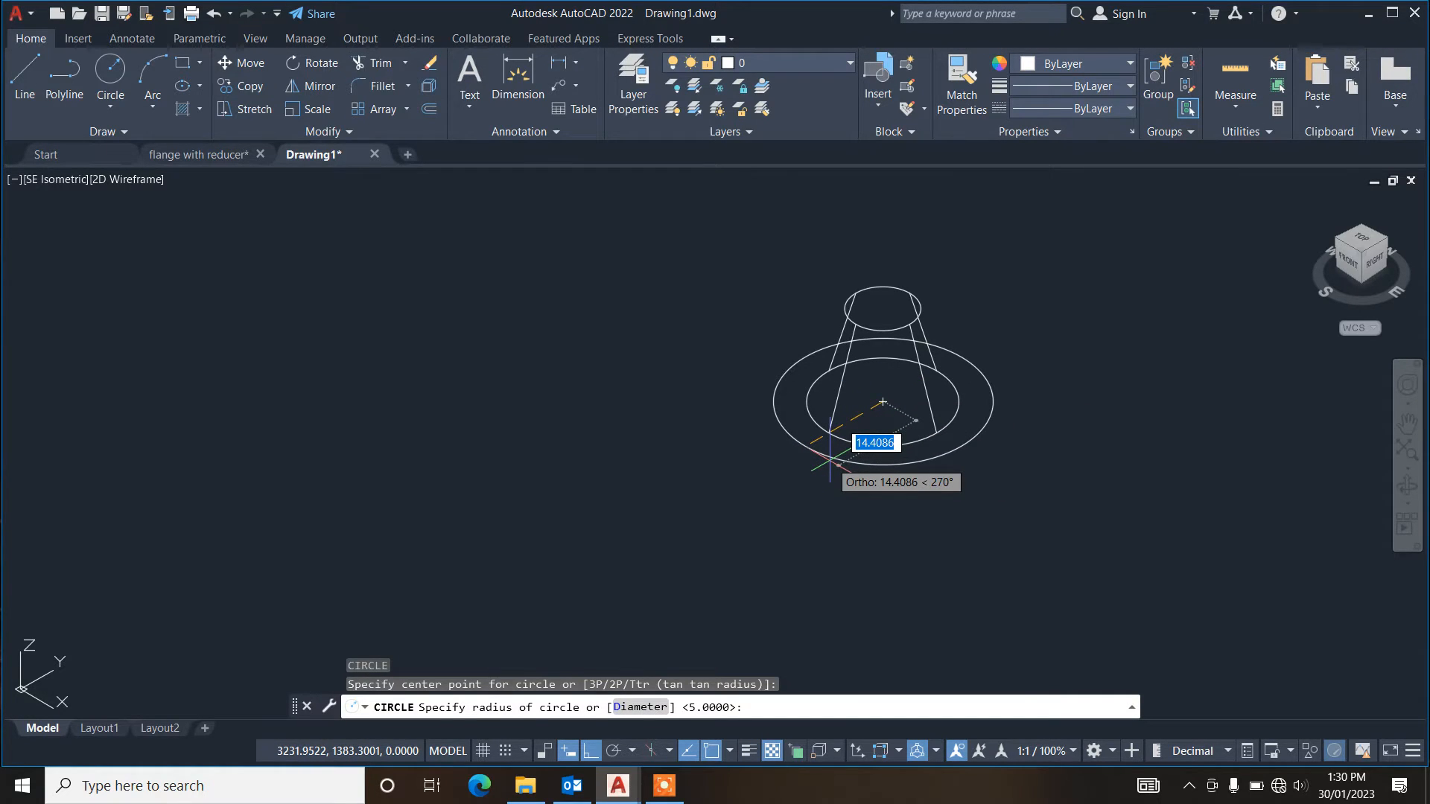
{"action": "type", "text": "13"}
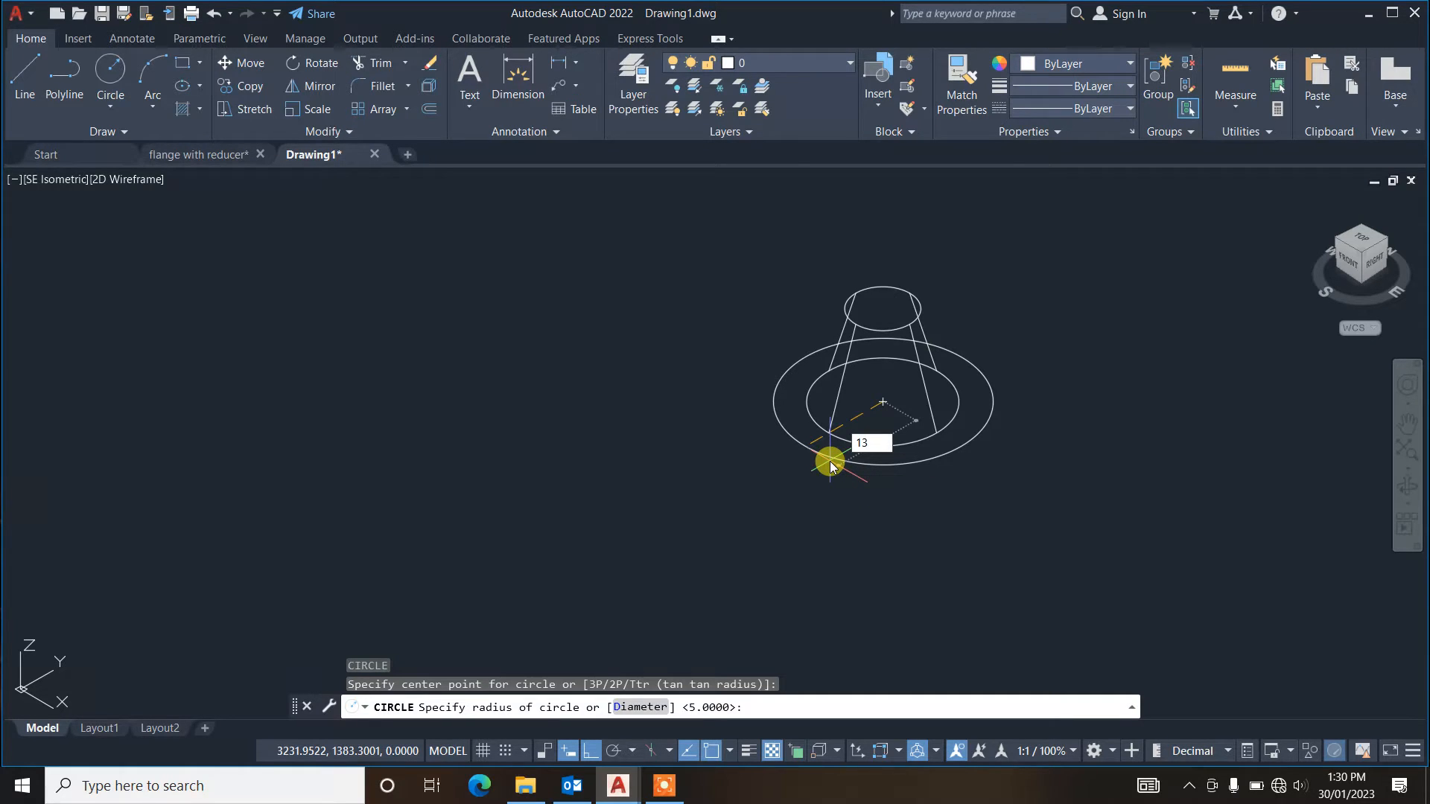
{"action": "key", "text": "Return"}
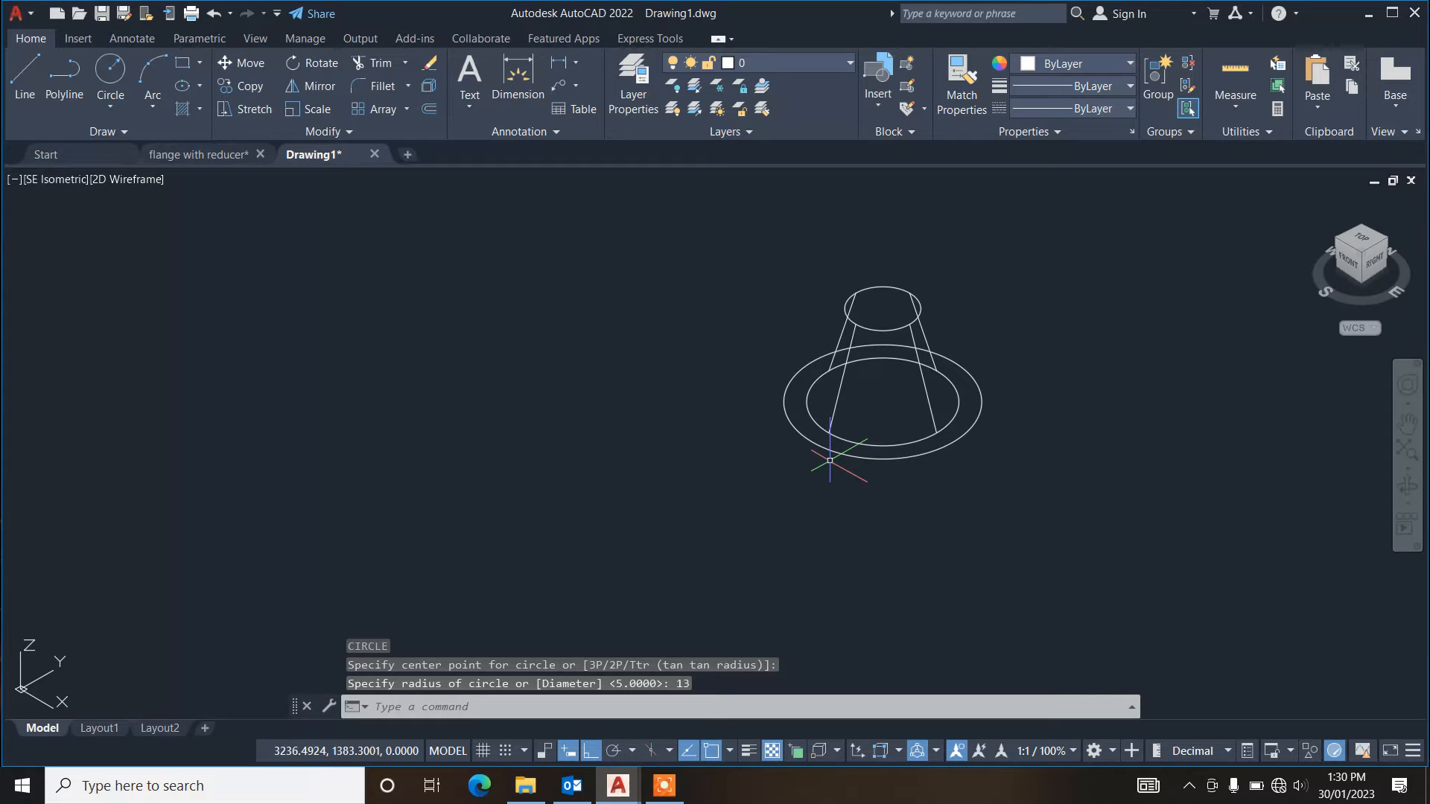
Step: Draw a line from the outer flange circle's quadrant to the matching quadrant of the cone's base circle
{"action": "type", "text": "l"}
{"action": "key", "text": "Return"}
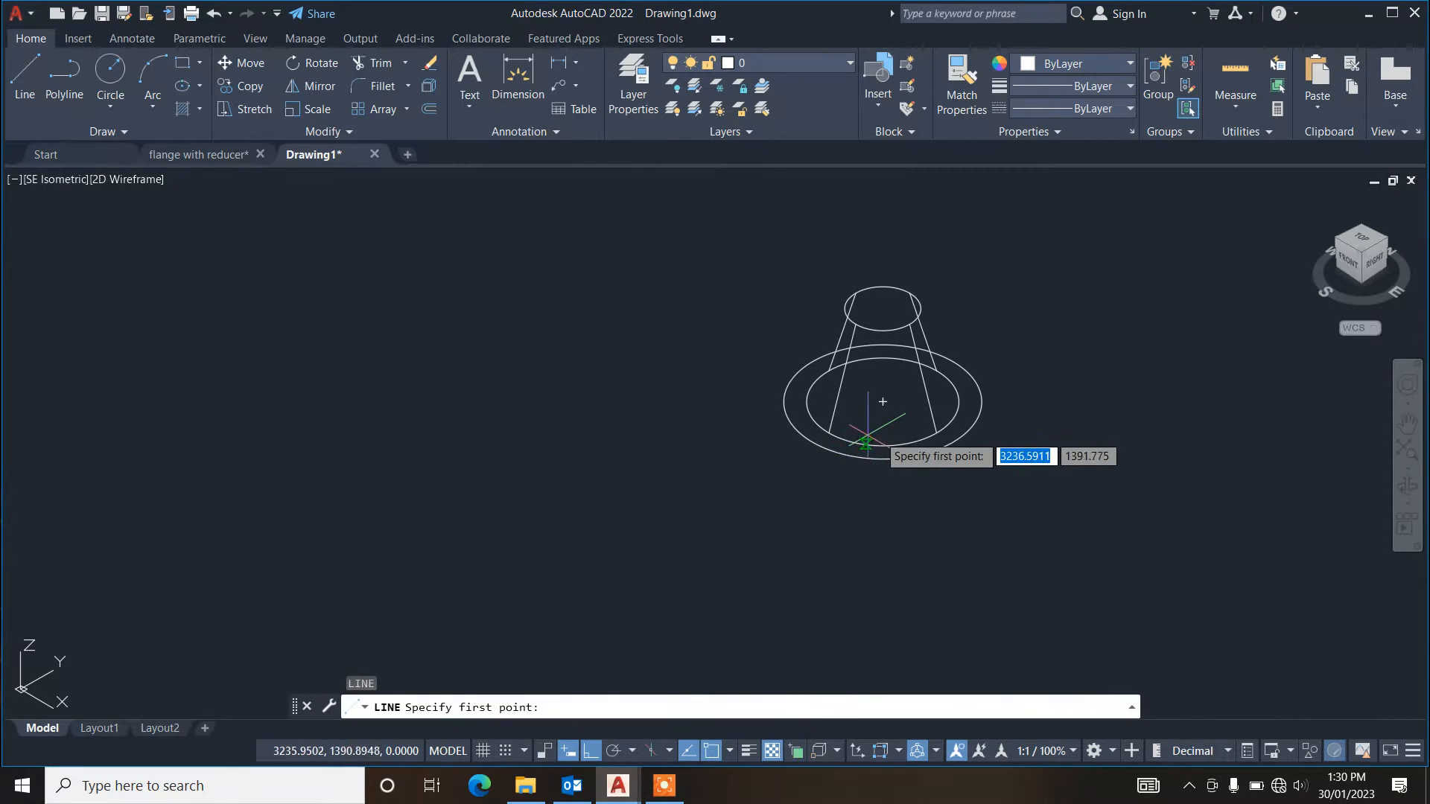
{"action": "scroll", "coordinate": [887, 452], "scroll_direction": "up", "scroll_amount": 5}
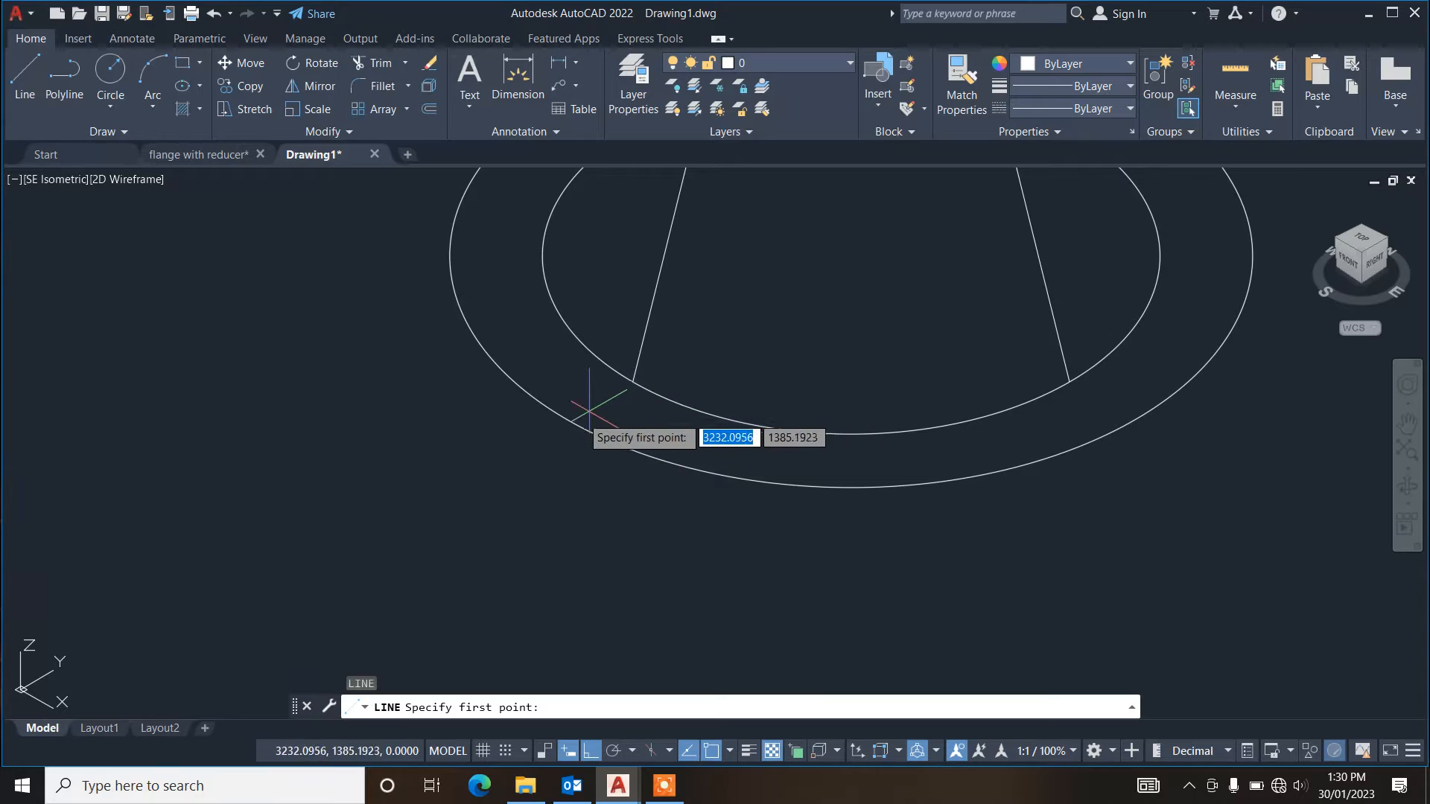
{"action": "left_click", "coordinate": [568, 419]}
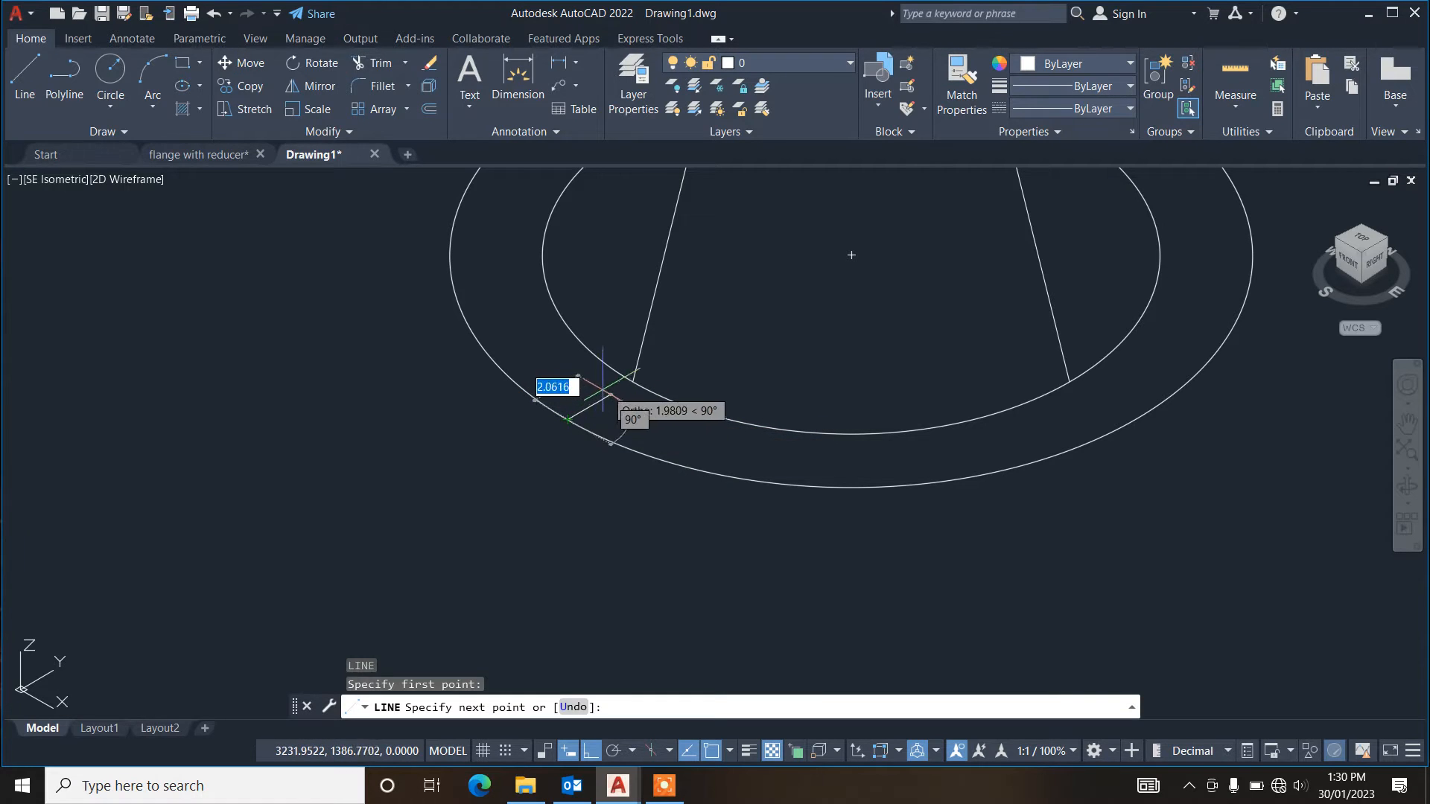
{"action": "left_click", "coordinate": [633, 381]}
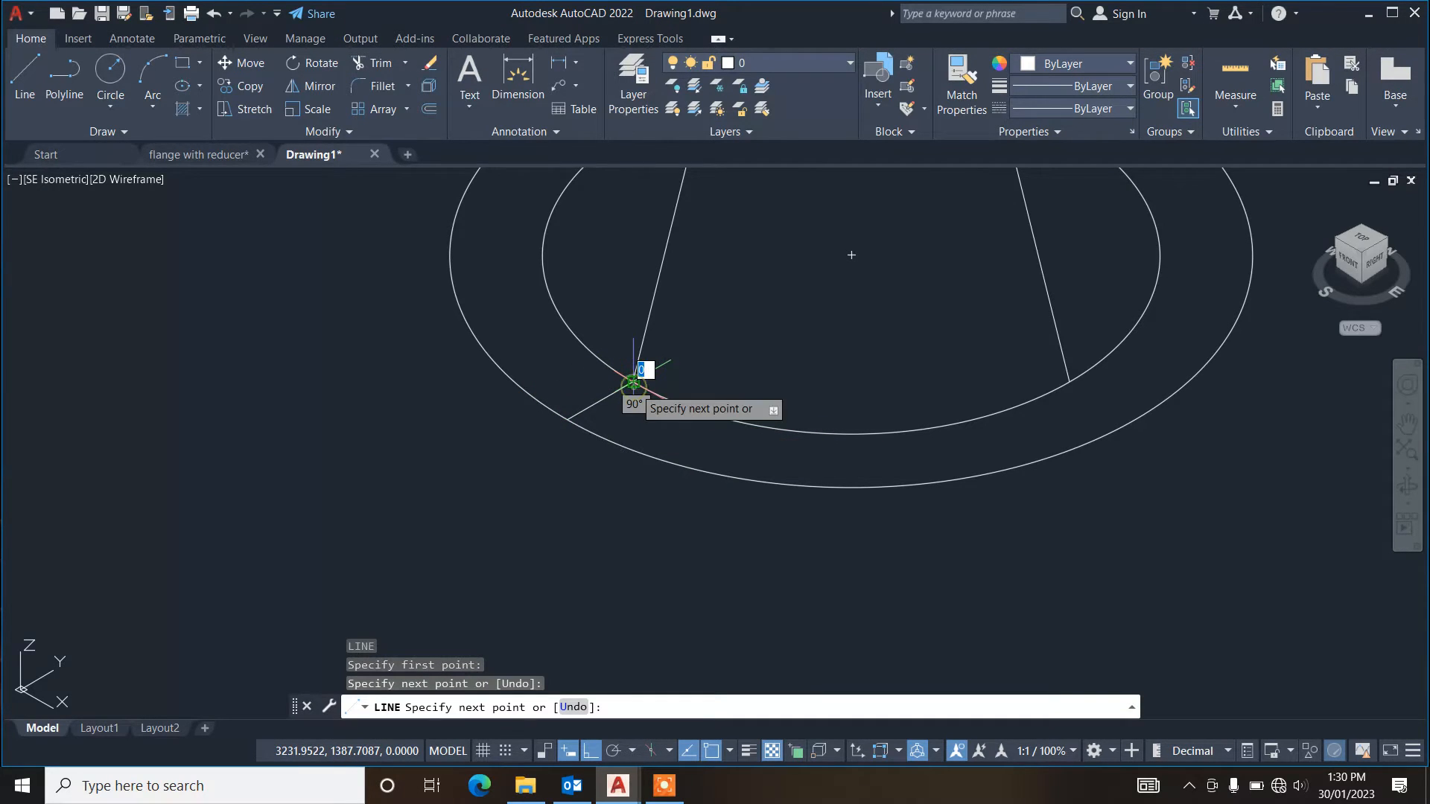
{"action": "key", "text": "Return"}
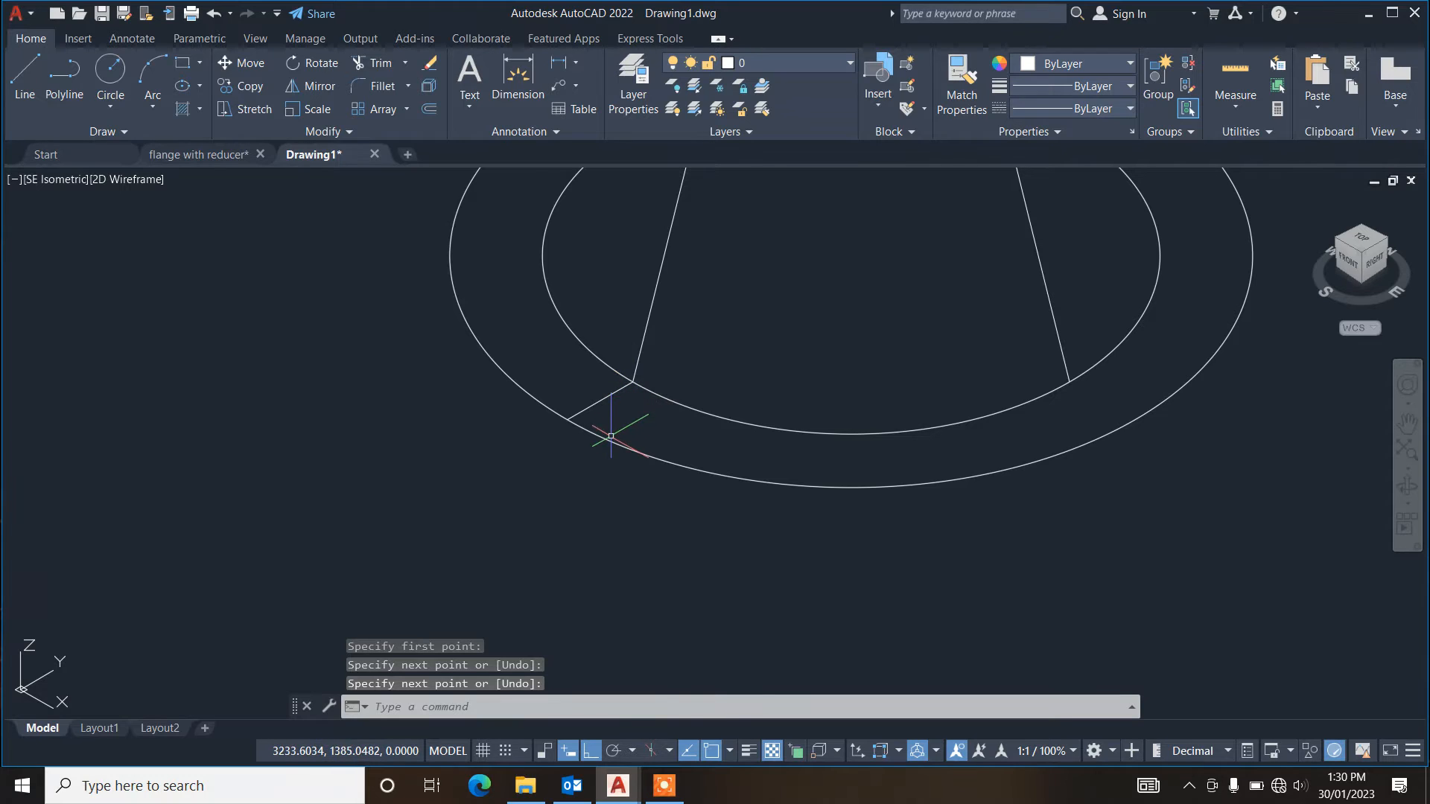
Step: Draw a bolt-hole circle with a radius of 0.60 centred on the midpoint of the short line between the flange circles
{"action": "type", "text": "c"}
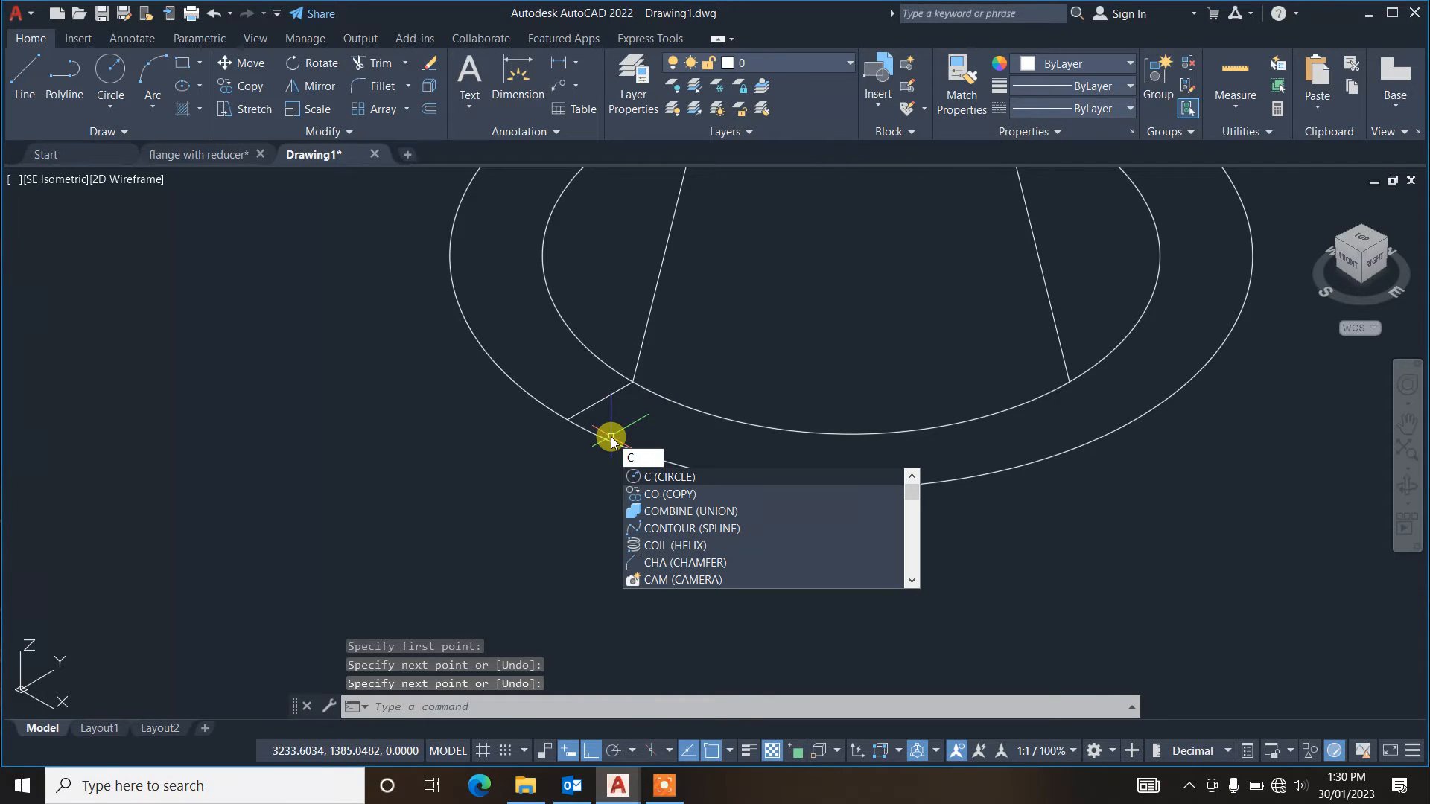
{"action": "key", "text": "Return"}
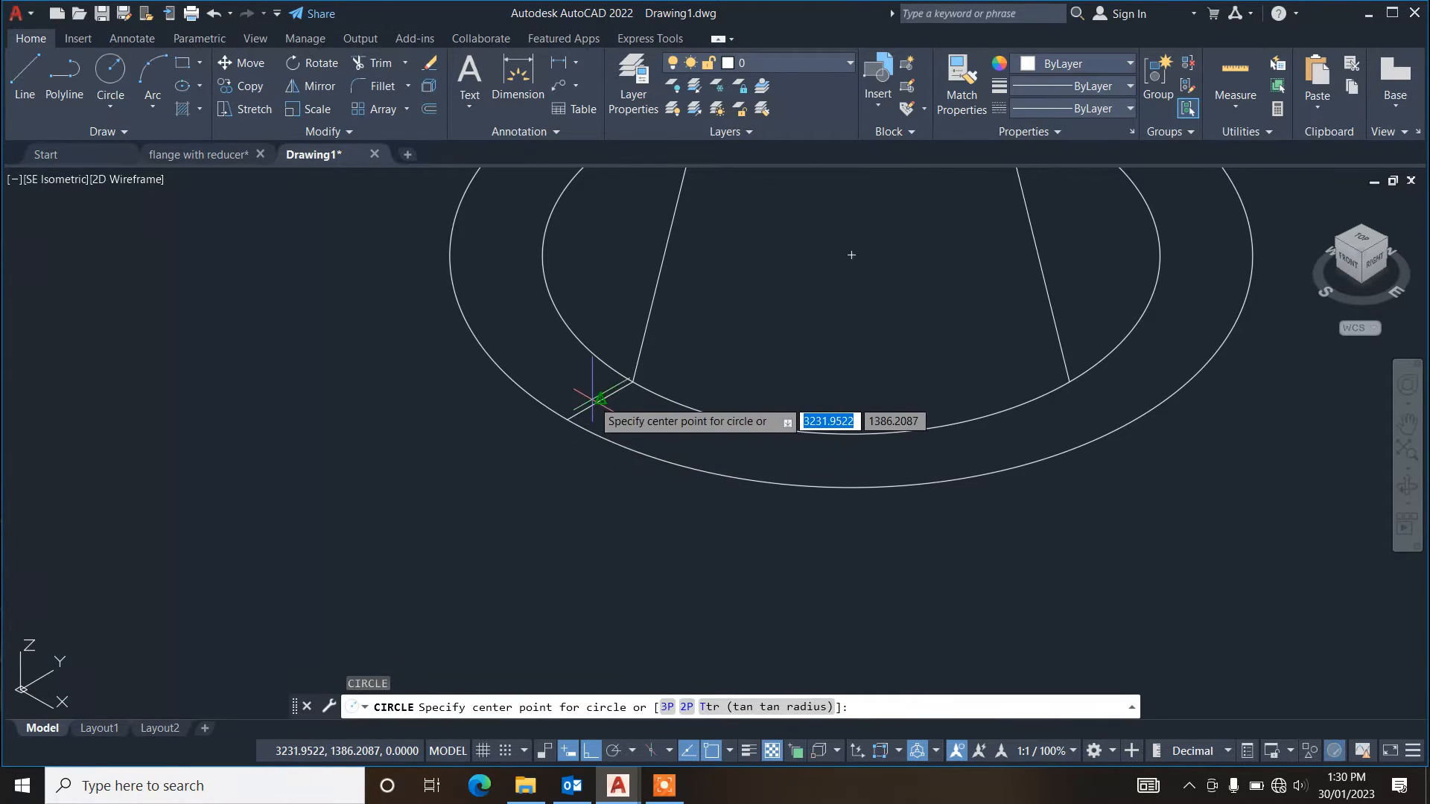
{"action": "left_click", "coordinate": [601, 400]}
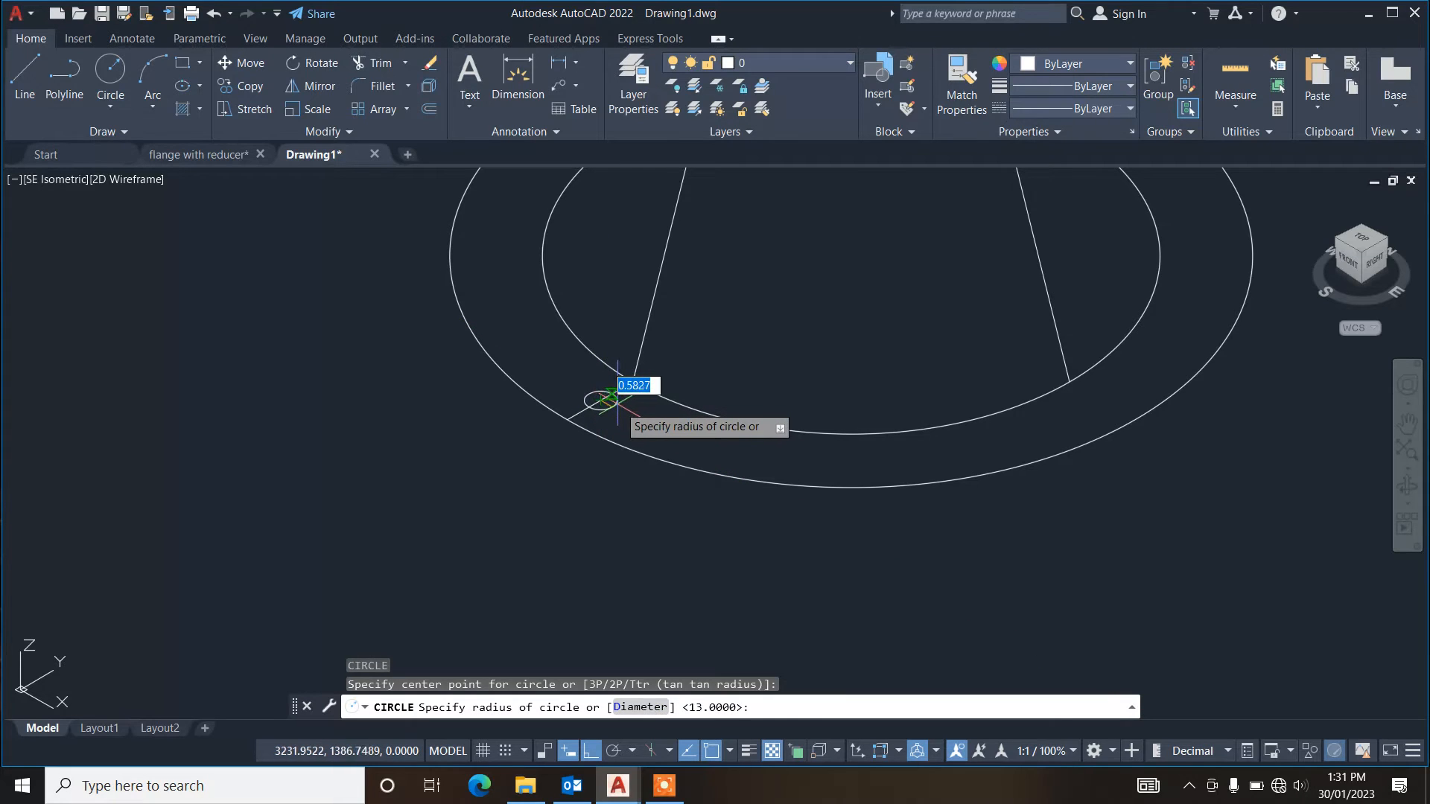
{"action": "type", "text": ".60"}
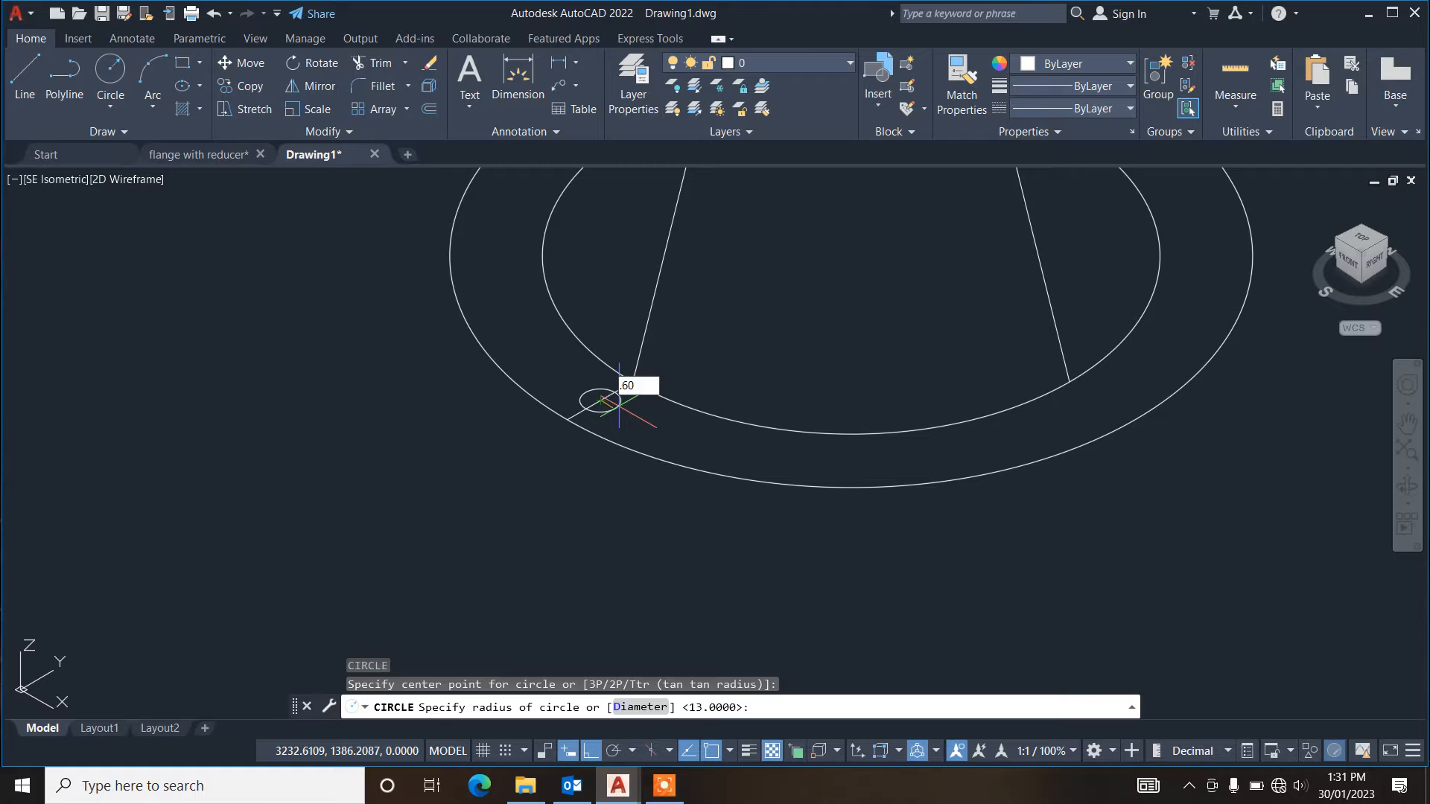
{"action": "key", "text": "Return"}
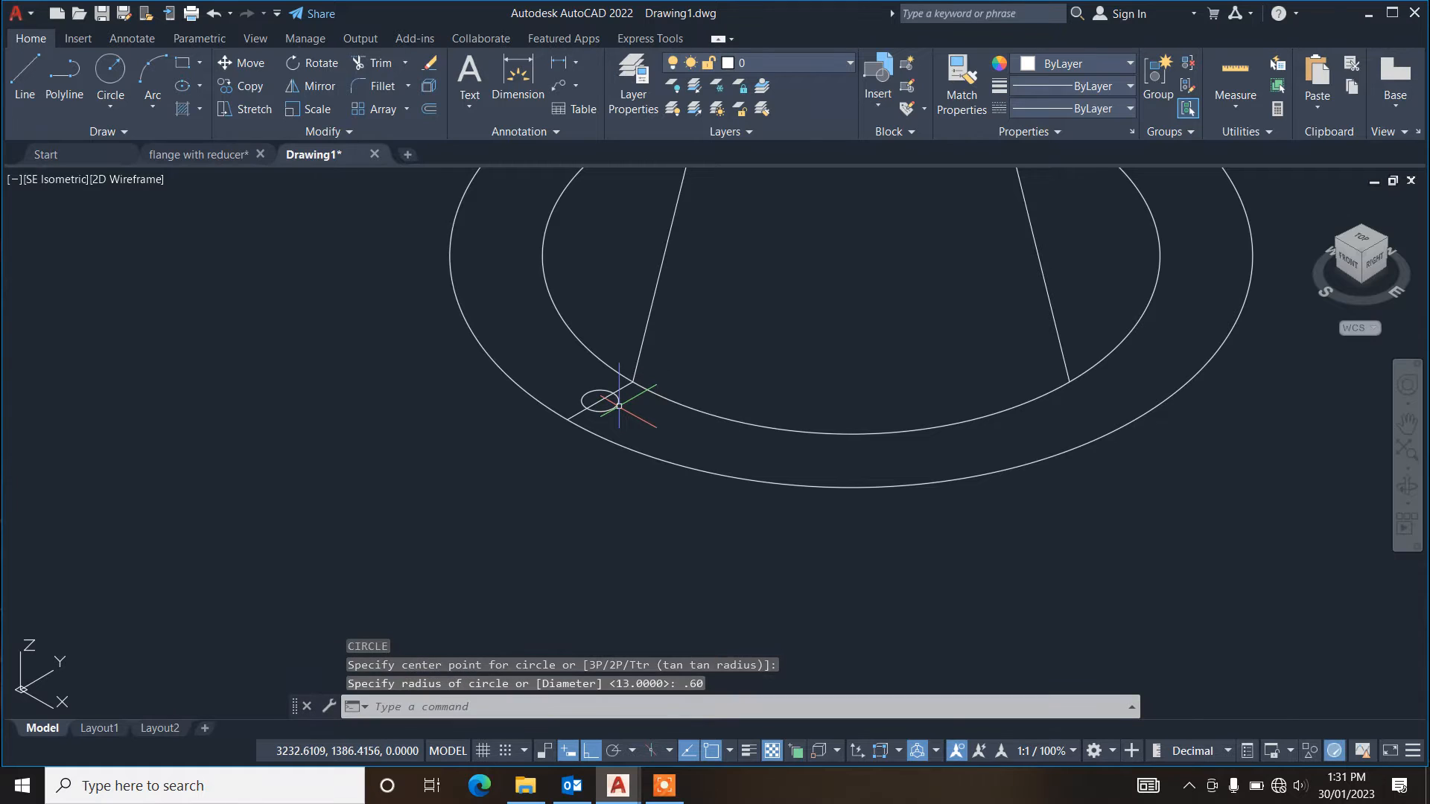
Step: Delete the short construction line running through the bolt-hole circle
{"action": "left_click", "coordinate": [600, 399]}
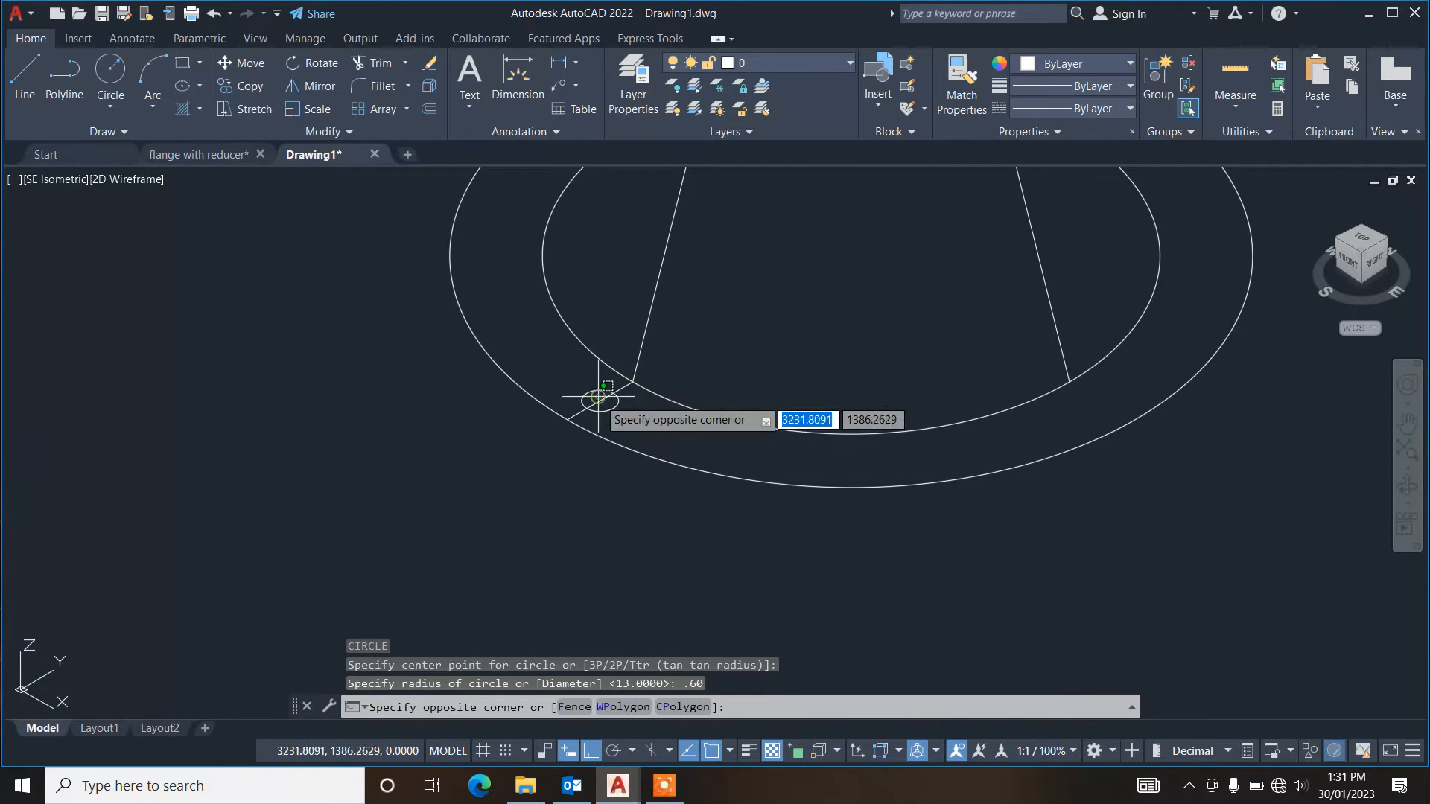
{"action": "left_click", "coordinate": [600, 401]}
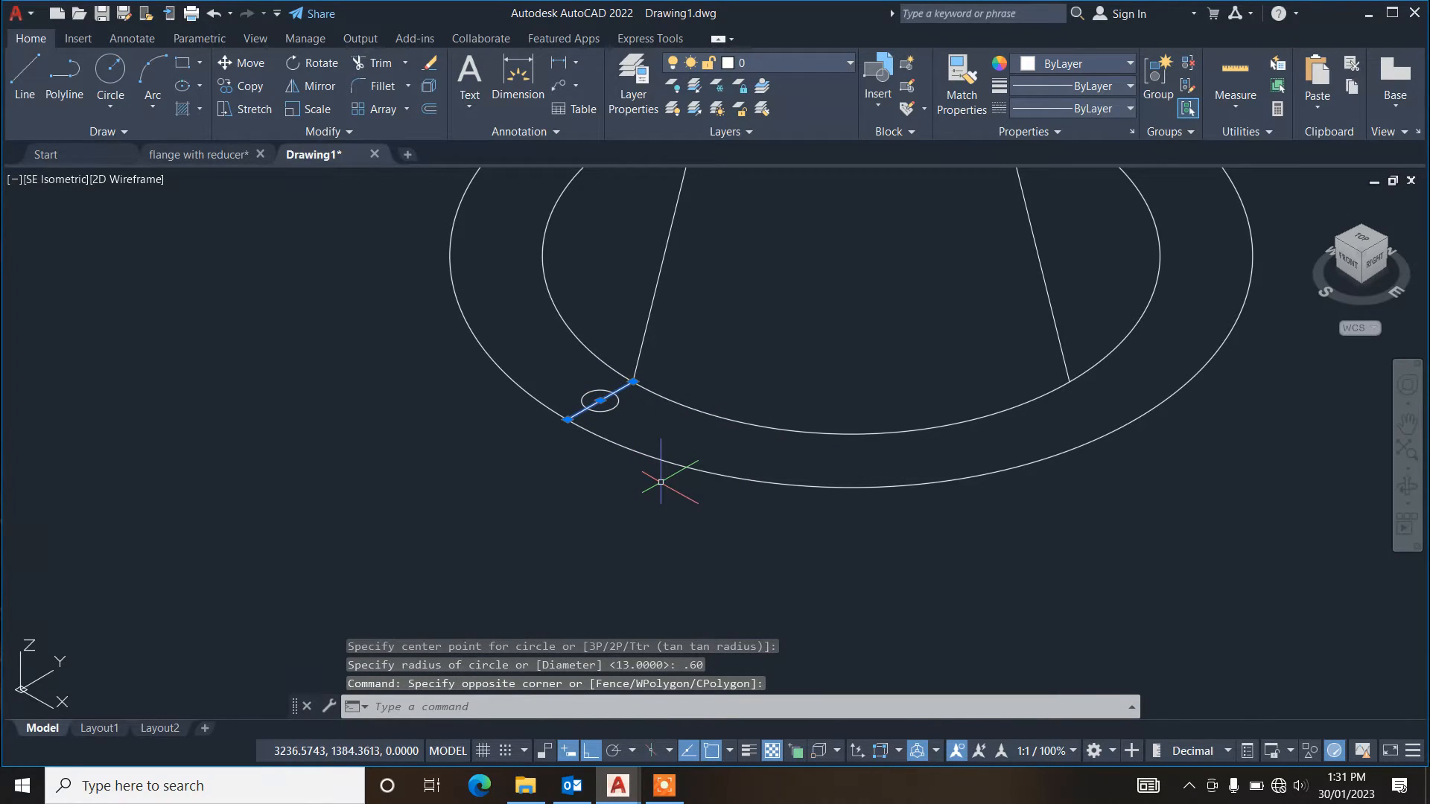
{"action": "key", "text": "Delete"}
Step: Create a polar array of the bolt-hole circle around the flange centre with 6 items over 360 degrees
{"action": "left_click", "coordinate": [595, 388]}
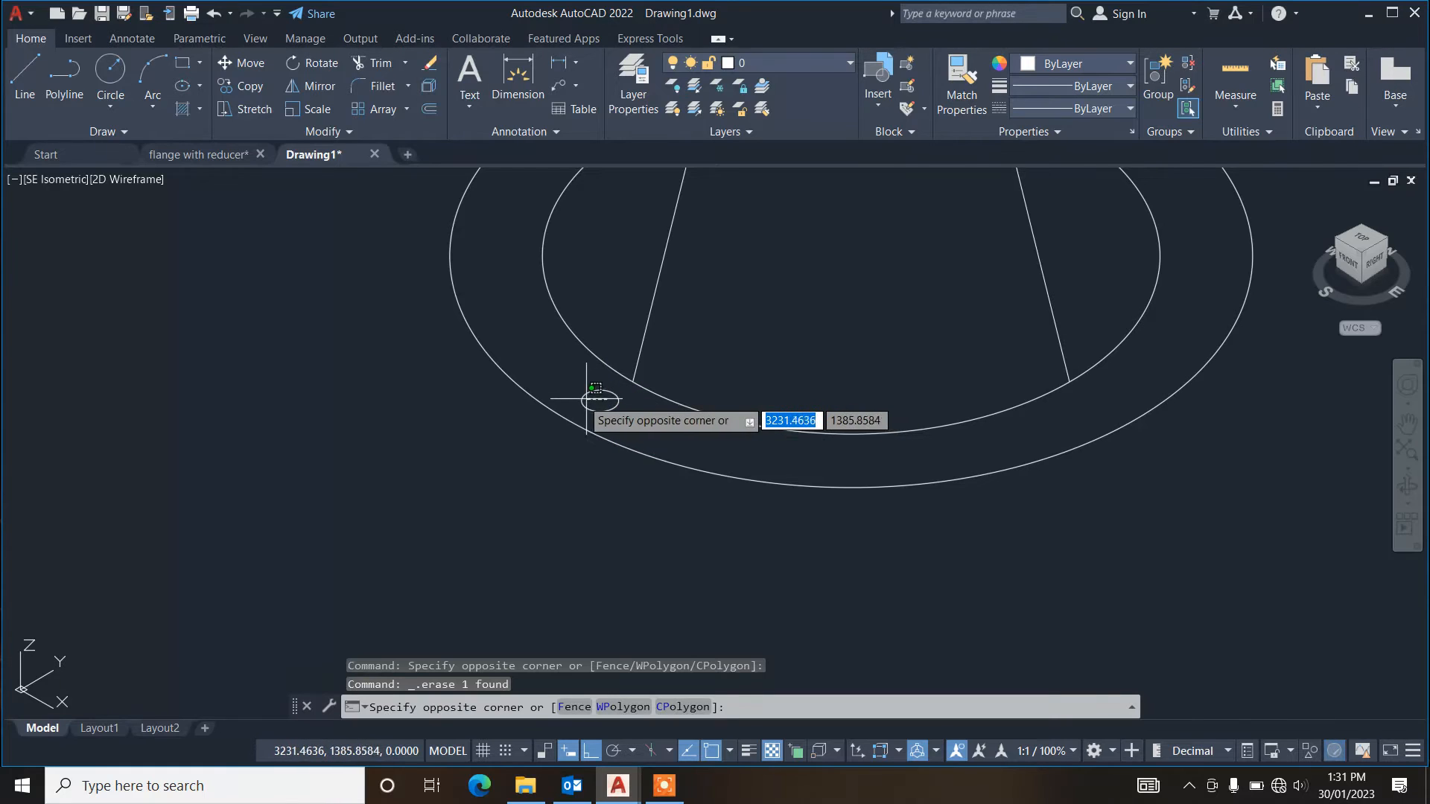
{"action": "left_click", "coordinate": [587, 399]}
{"action": "type", "text": "a"}
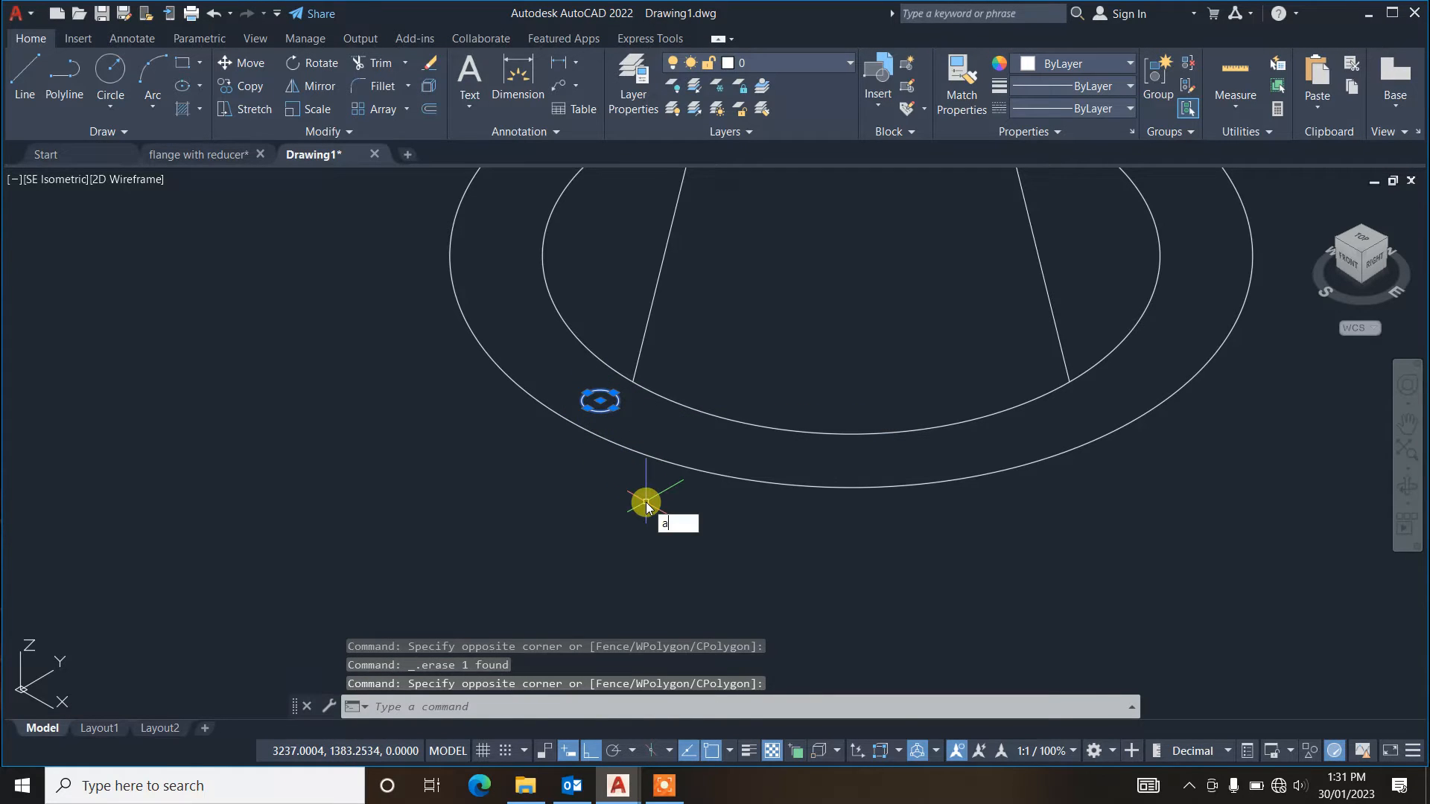
{"action": "type", "text": "r"}
{"action": "key", "text": "Return"}
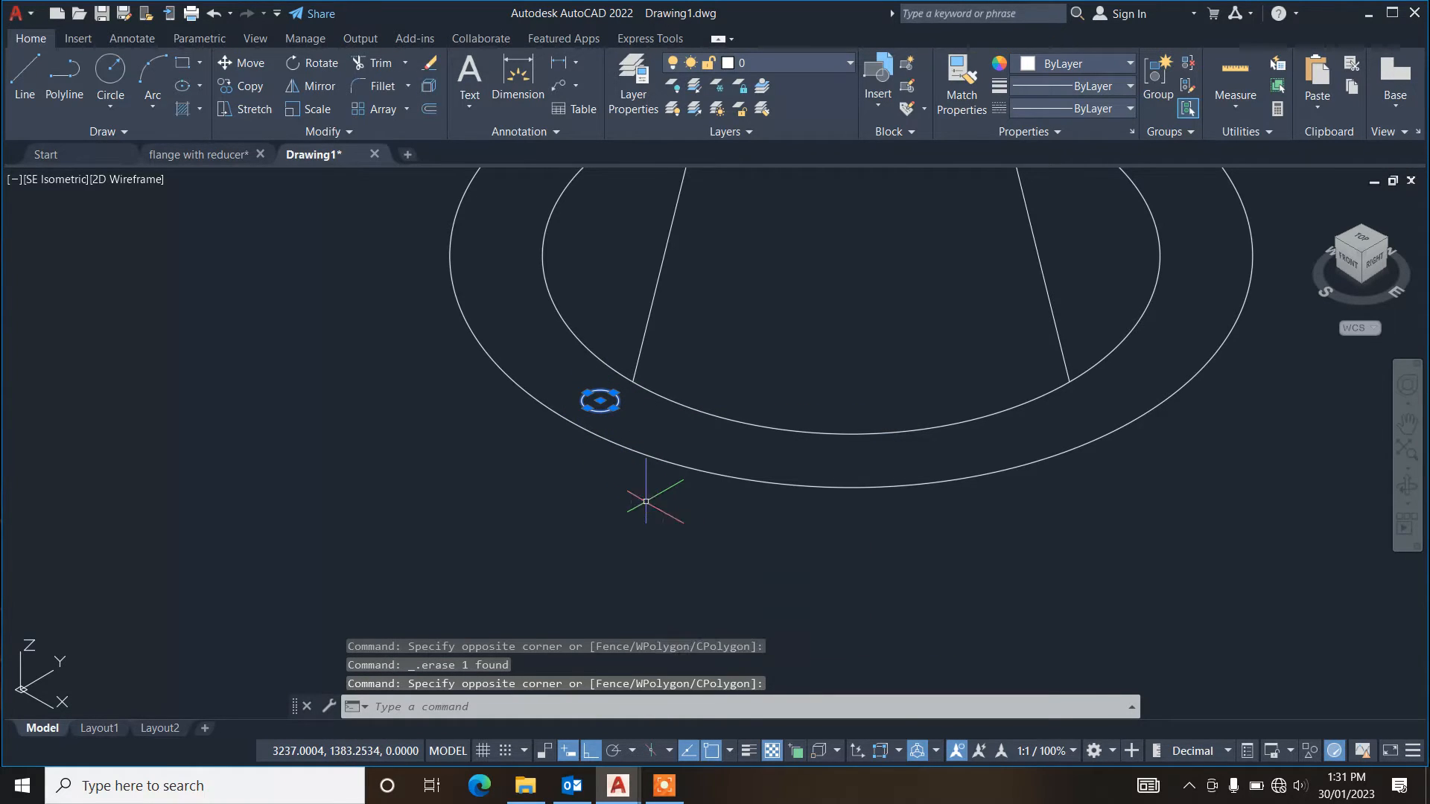
{"action": "left_click", "coordinate": [699, 587]}
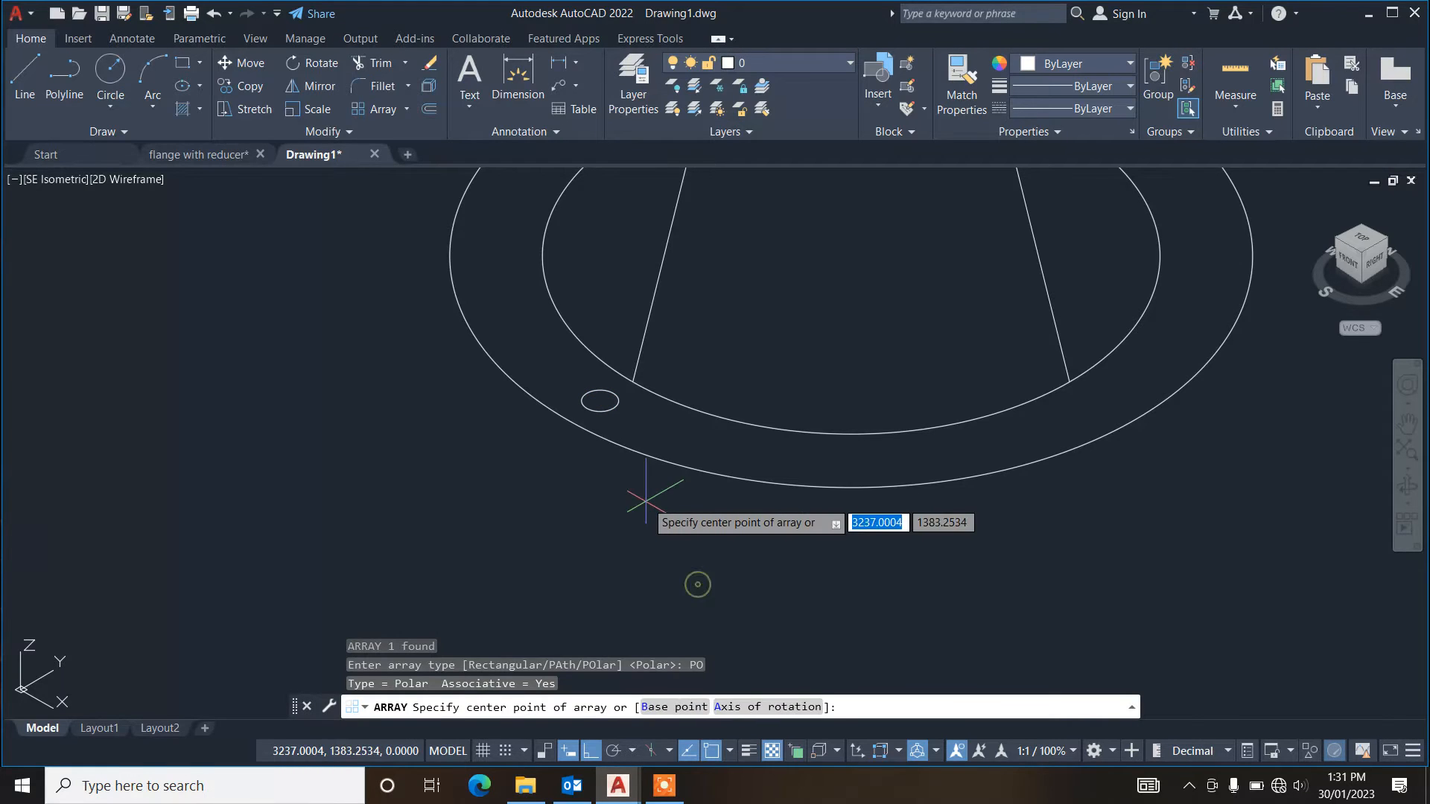
{"action": "scroll", "coordinate": [656, 483], "scroll_direction": "down", "scroll_amount": 4}
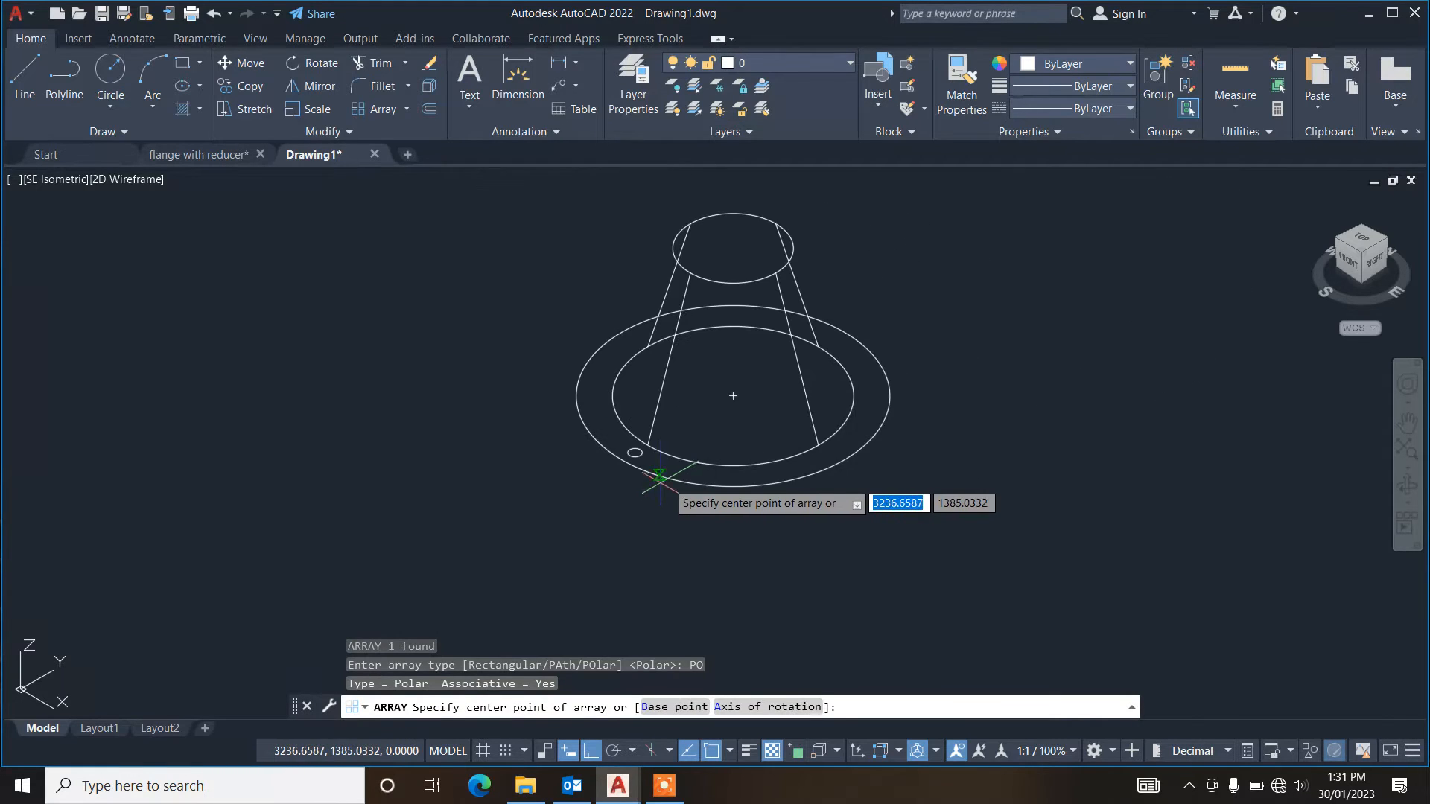
{"action": "left_click", "coordinate": [733, 395]}
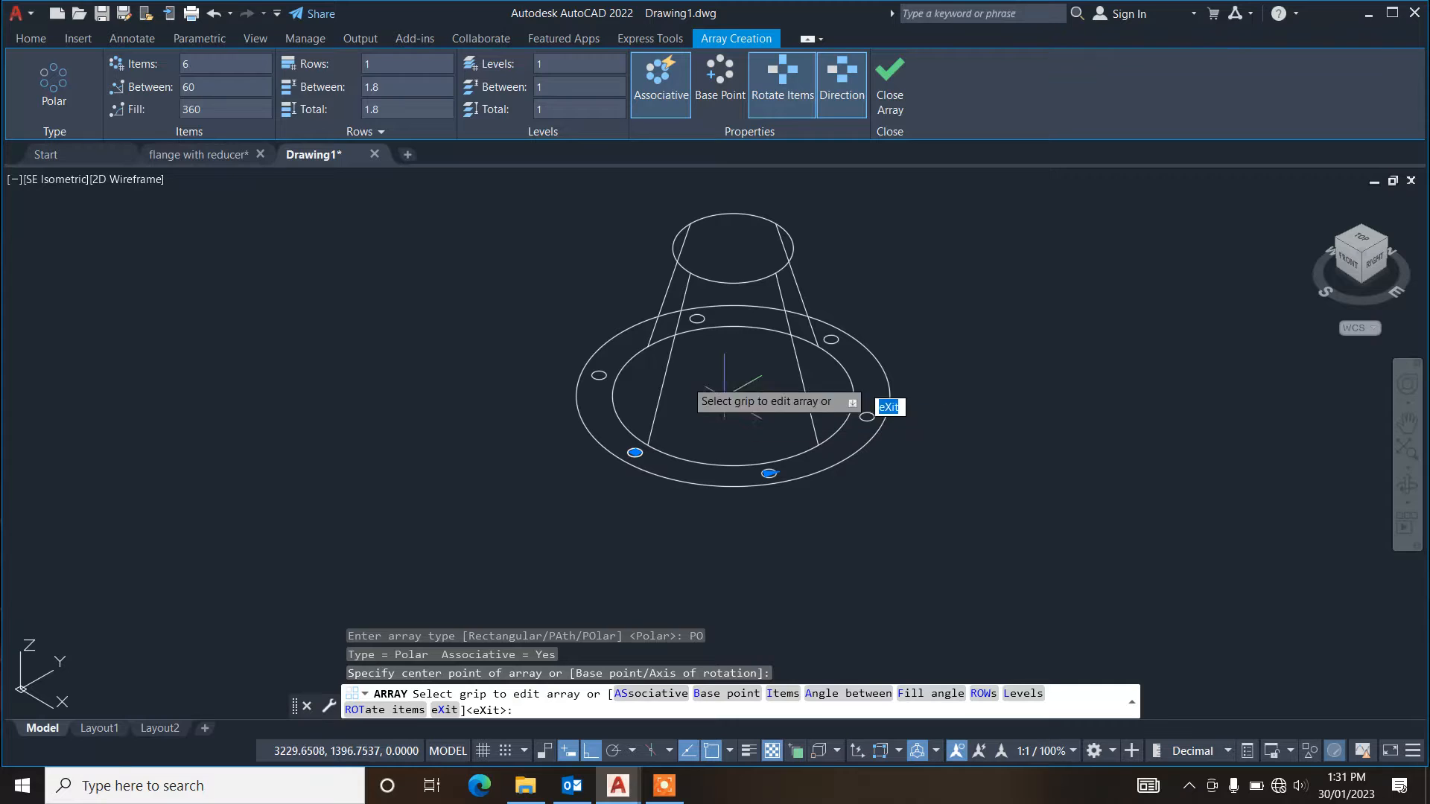
{"action": "left_click", "coordinate": [198, 63]}
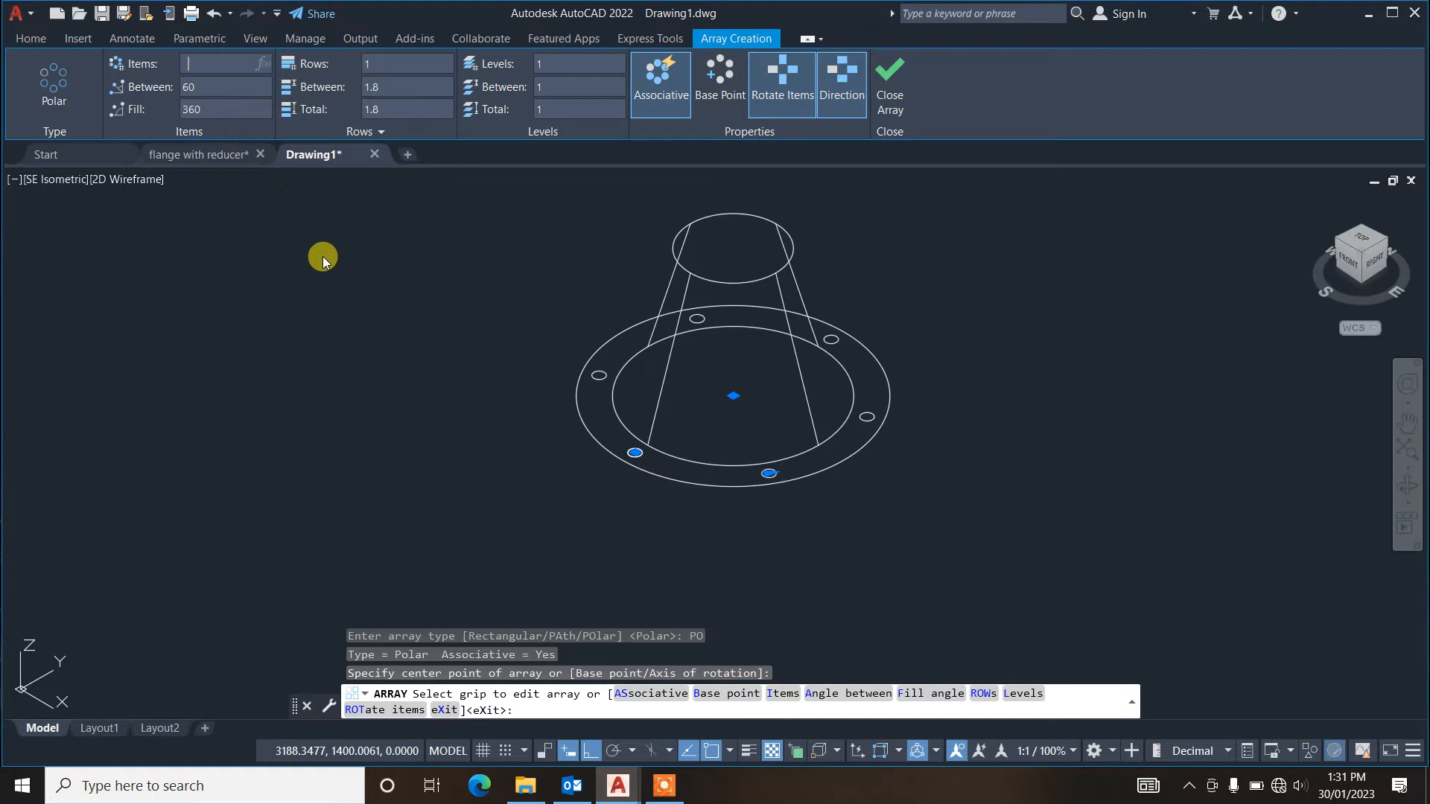
{"action": "left_click", "coordinate": [890, 88]}
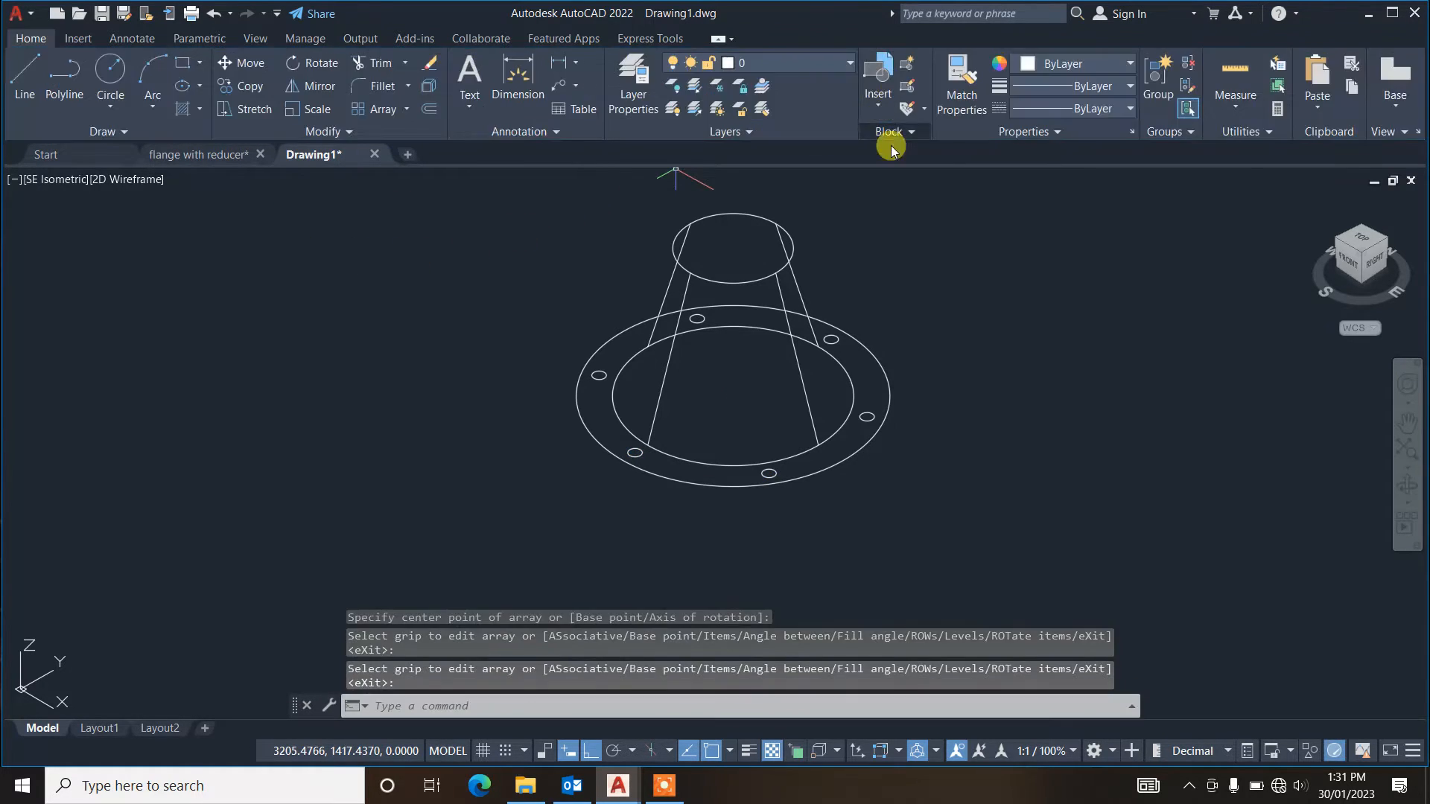
{"action": "key", "text": "Escape"}
{"action": "key", "text": "Escape"}
{"action": "key", "text": "Escape"}
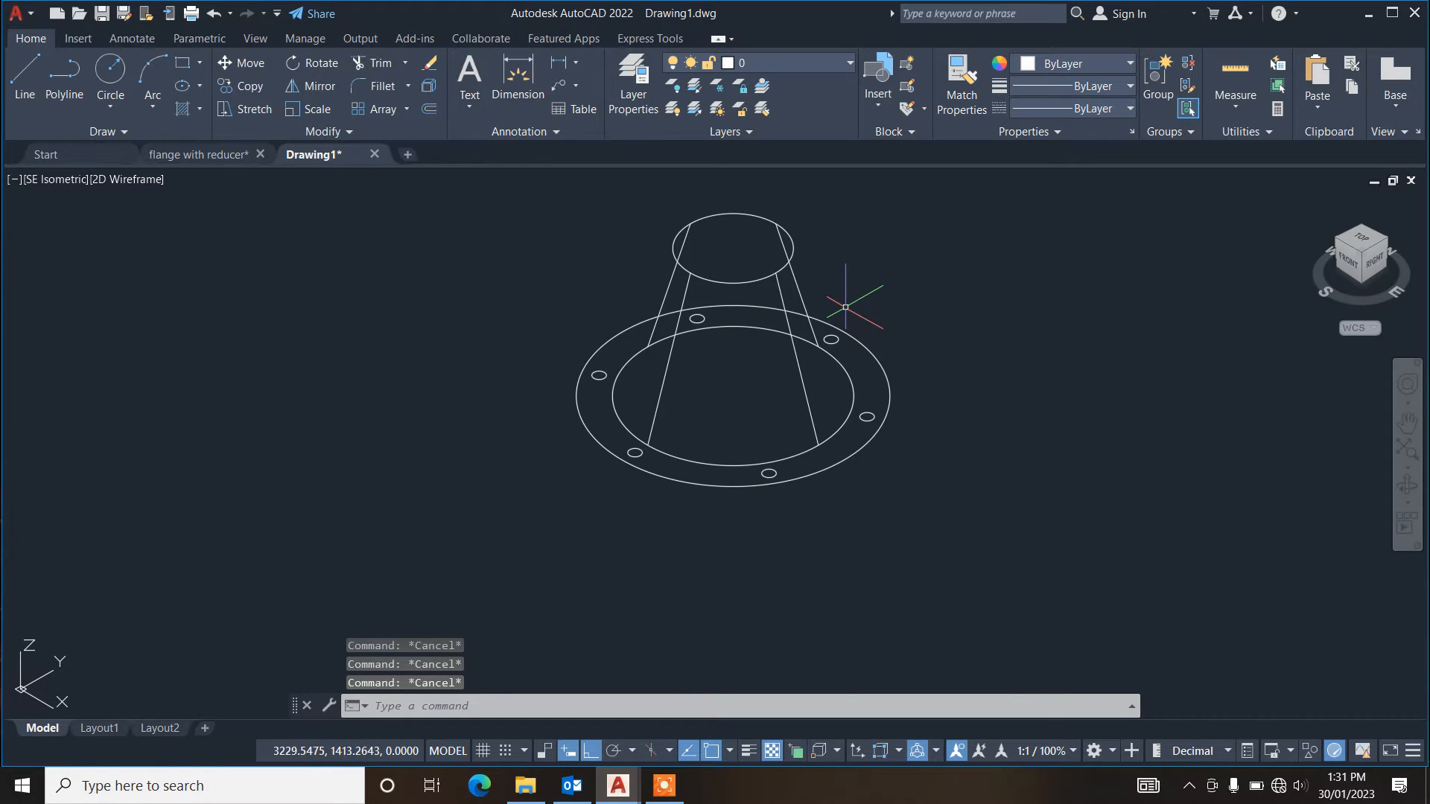
Step: Switch to the Shaded visual style and press-pull the flange ring around the bolt holes downward by 1.5
{"action": "left_click", "coordinate": [136, 178]}
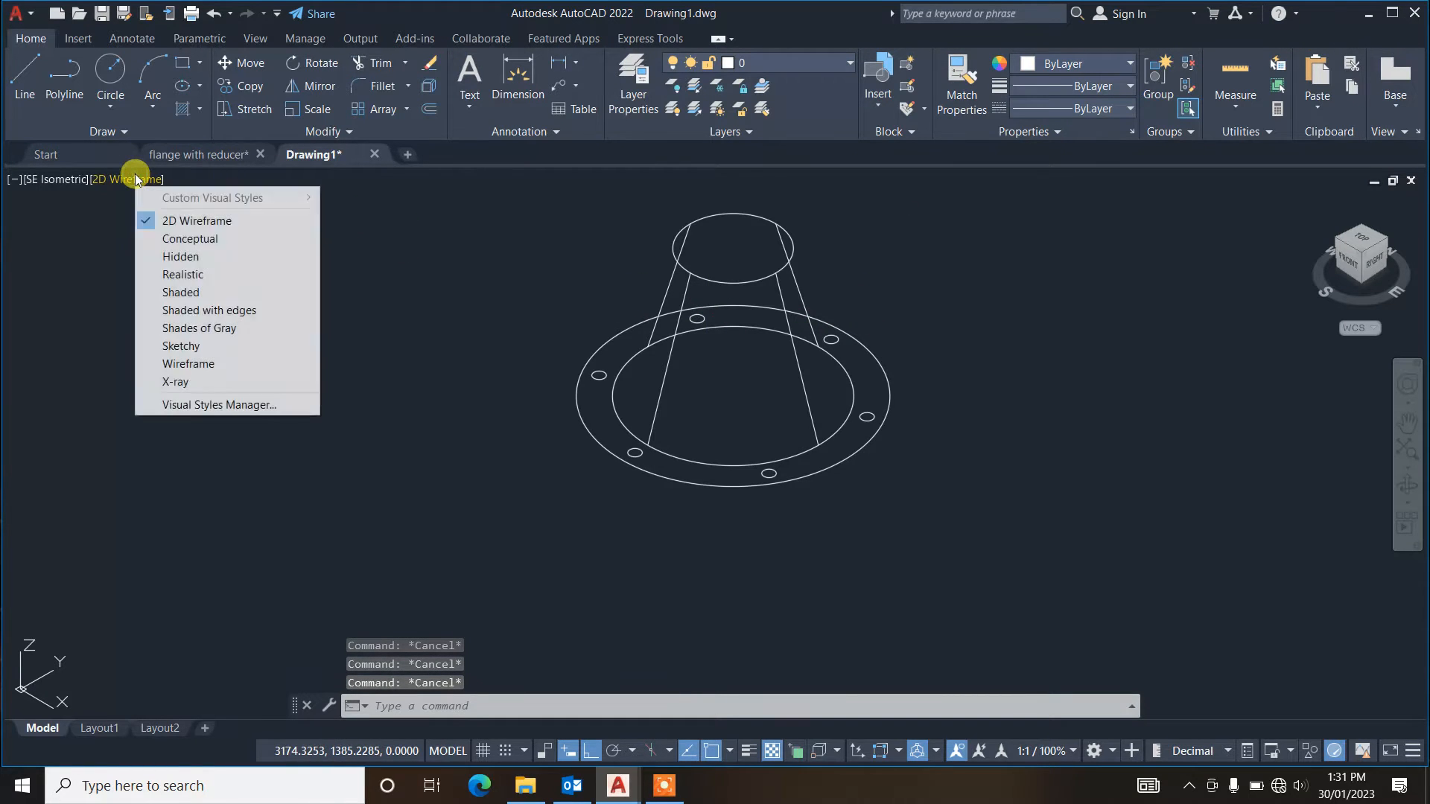
{"action": "left_click", "coordinate": [213, 292]}
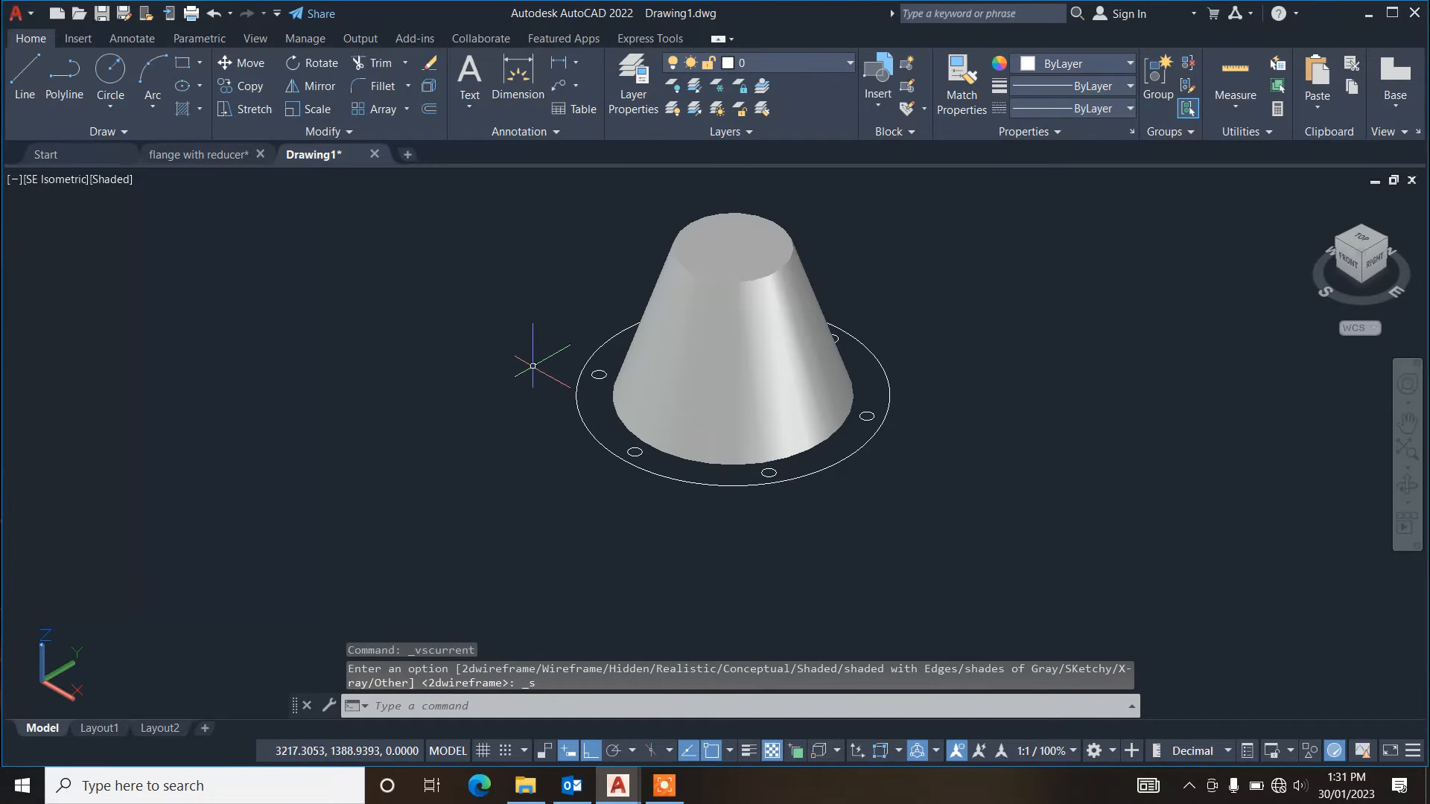
{"action": "type", "text": "pres"}
{"action": "key", "text": "Return"}
{"action": "left_click", "coordinate": [592, 432]}
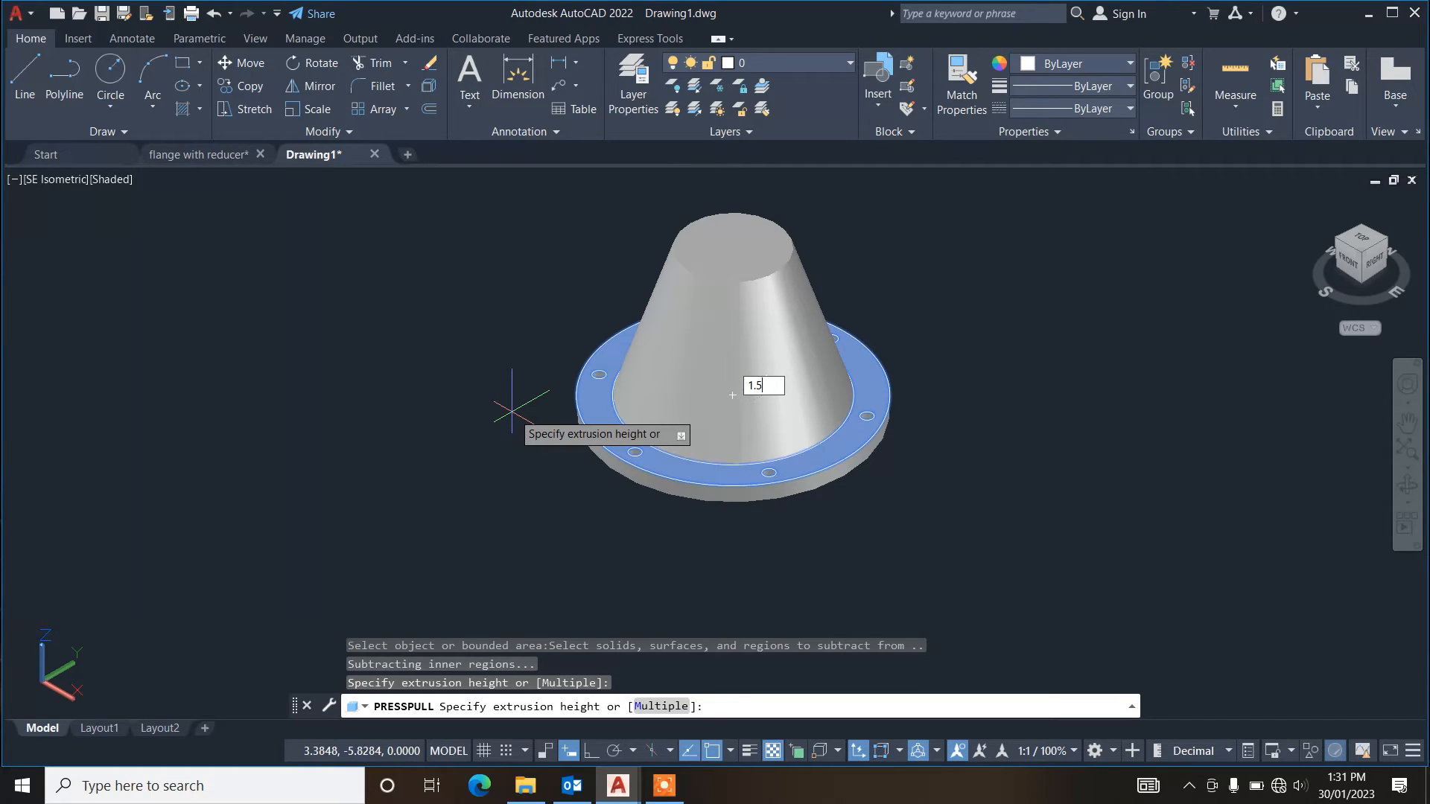
{"action": "key", "text": "Return"}
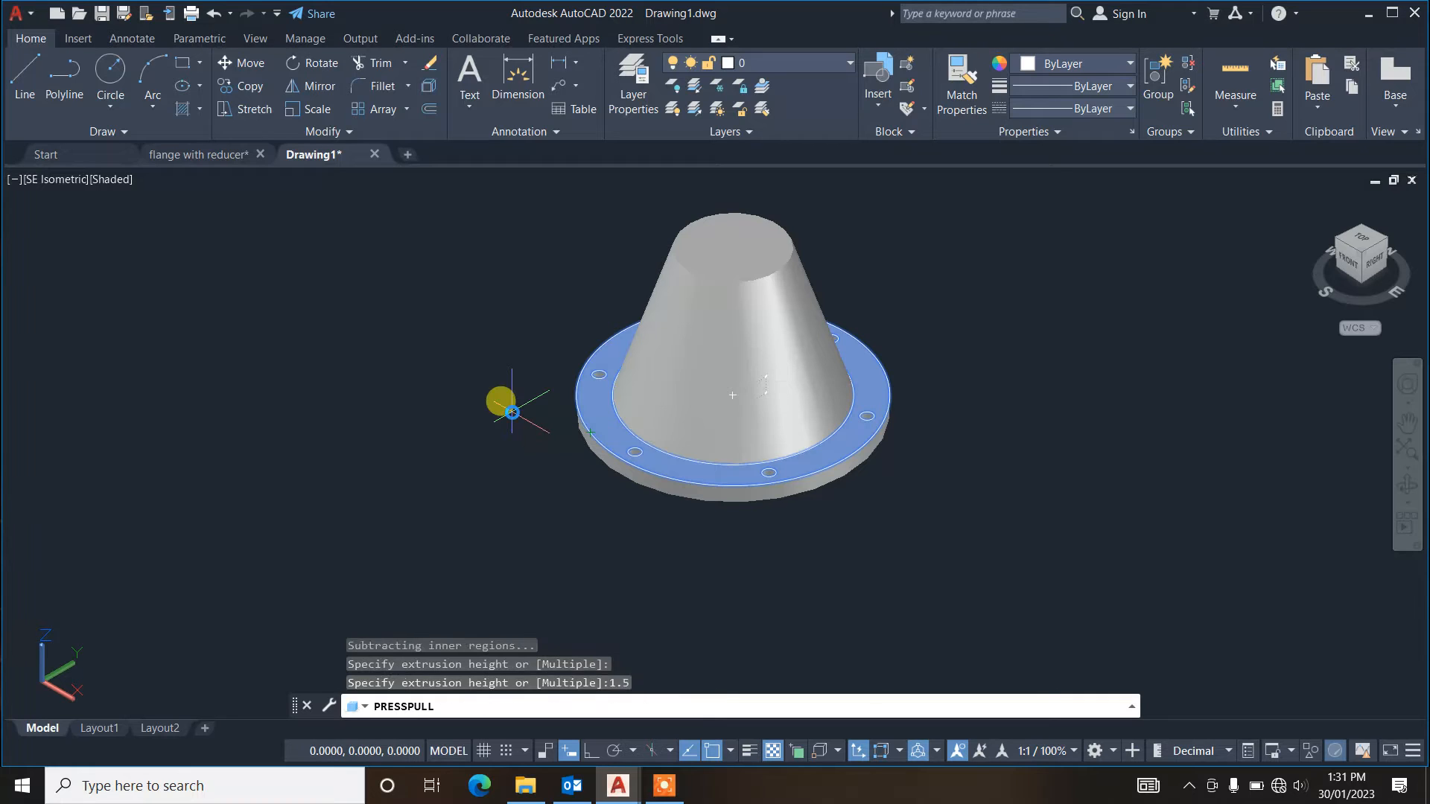
{"action": "key", "text": "Escape"}
{"action": "key", "text": "Escape"}
{"action": "key", "text": "Escape"}
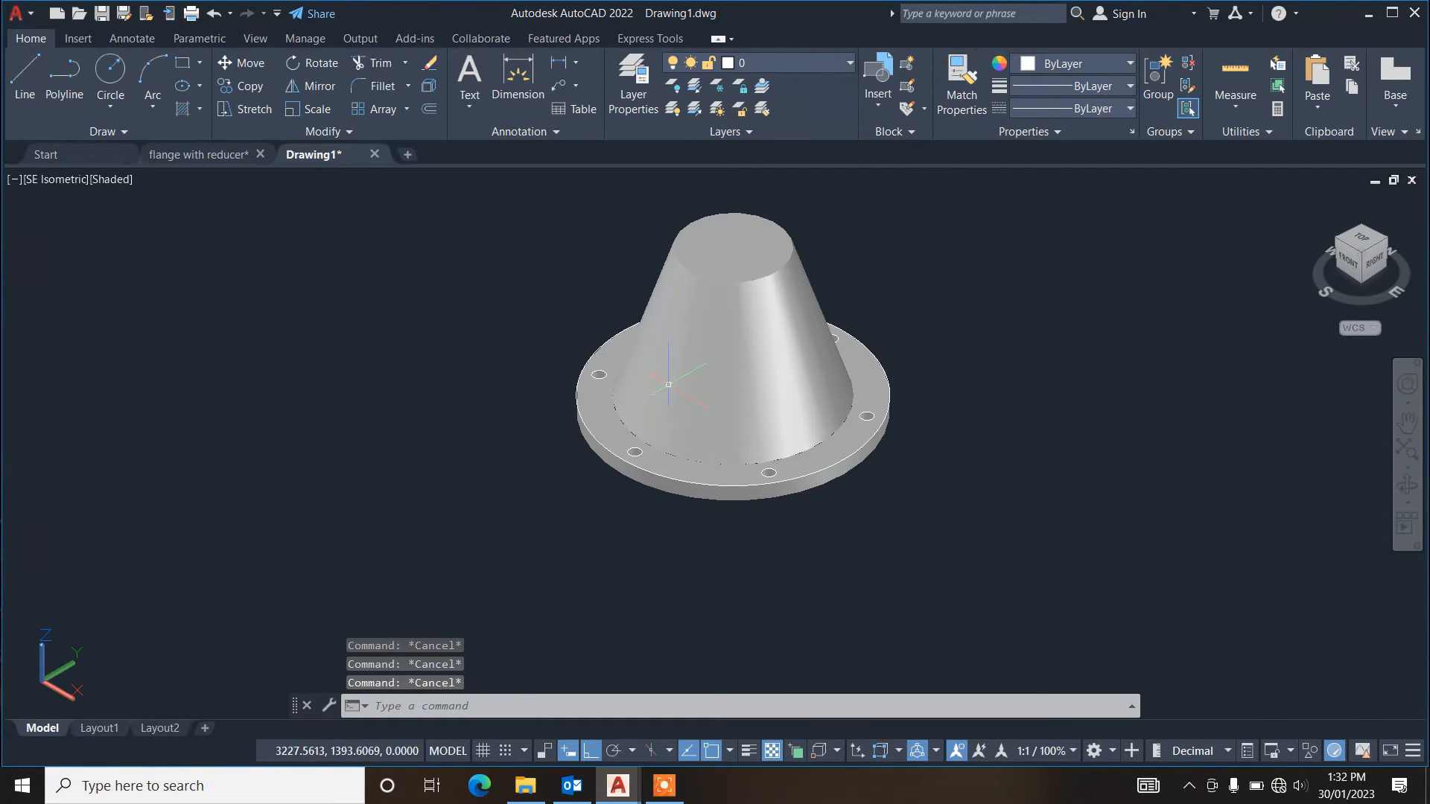
Step: Move the flange and cone solids together off the original circles into the empty space beside them
{"action": "left_click", "coordinate": [604, 415]}
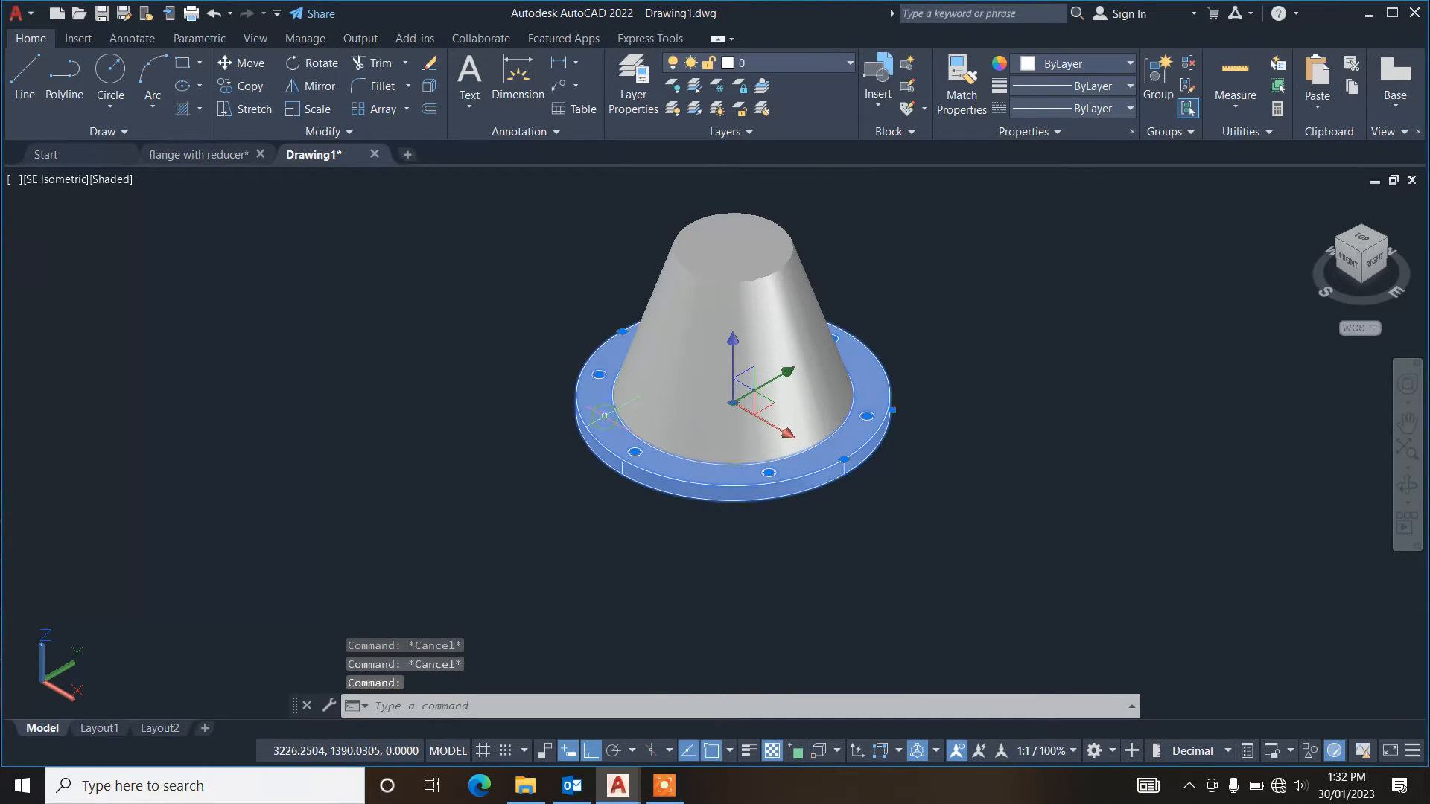
{"action": "left_click", "coordinate": [670, 383]}
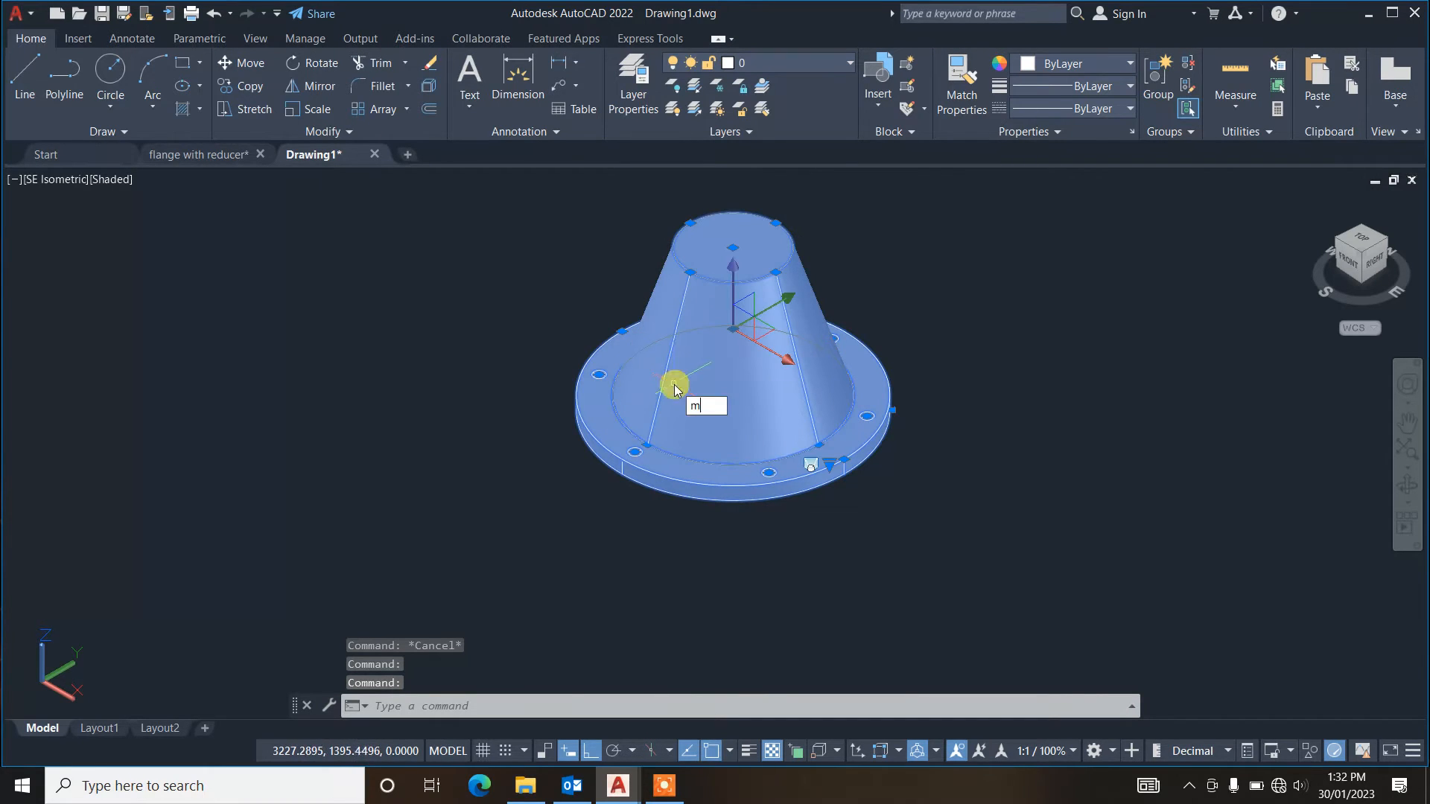
{"action": "key", "text": "Return"}
{"action": "left_click", "coordinate": [858, 539]}
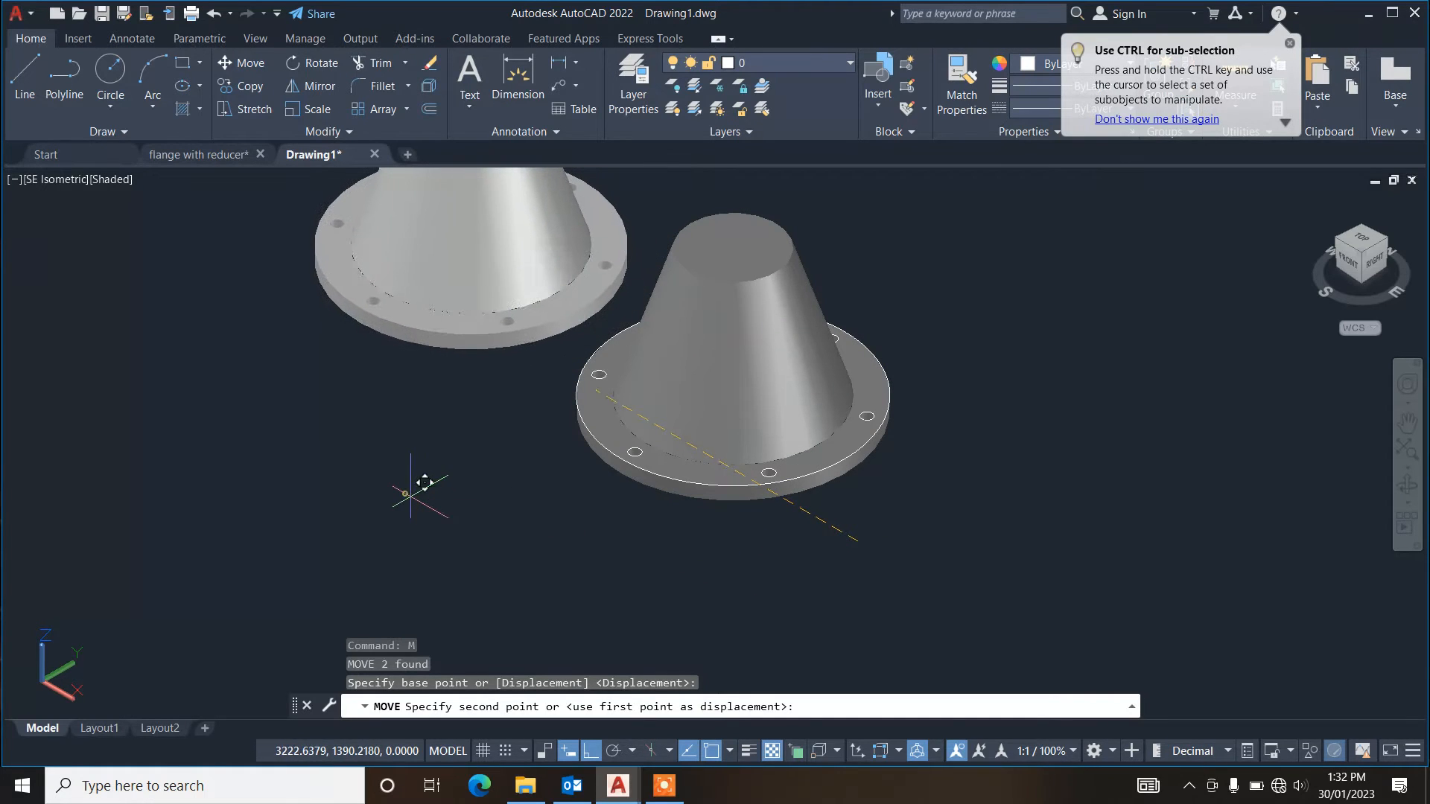
{"action": "key", "text": "Escape"}
{"action": "scroll", "coordinate": [448, 438], "scroll_direction": "down", "scroll_amount": 3}
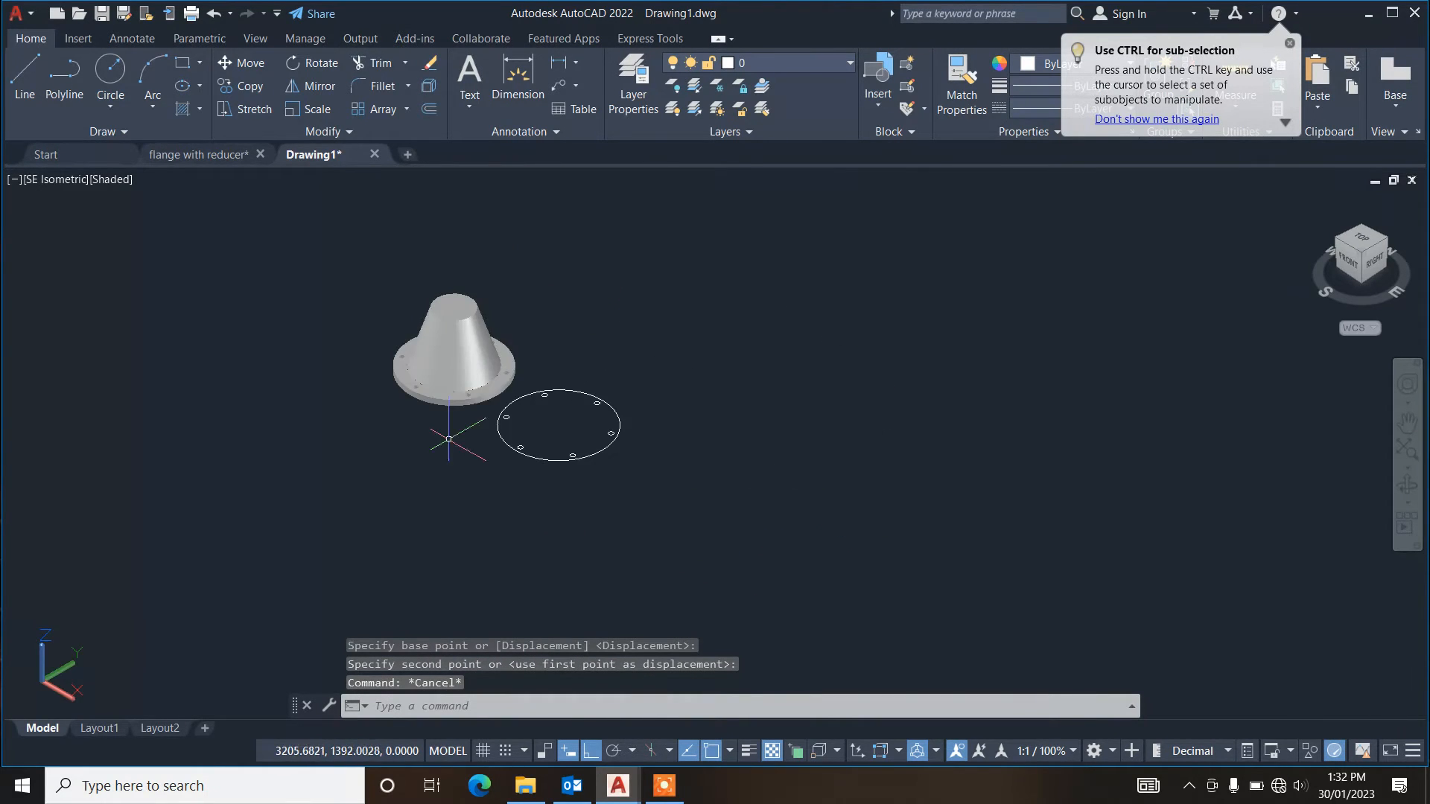
{"action": "scroll", "coordinate": [452, 356], "scroll_direction": "up", "scroll_amount": 3}
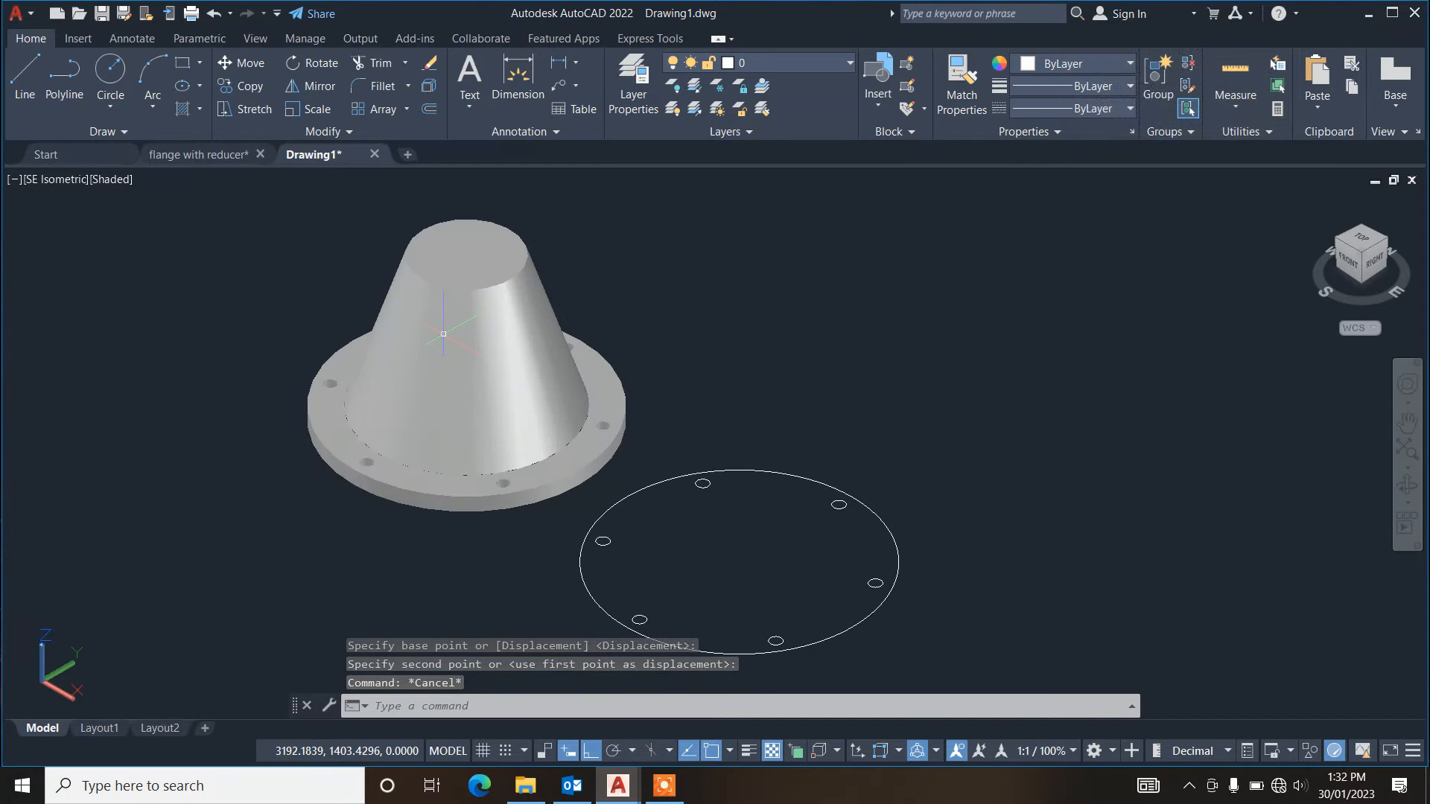
Step: Start a SOLIDEDIT body Shell on the lofted cone and remove its top face from the shell
{"action": "type", "text": "so"}
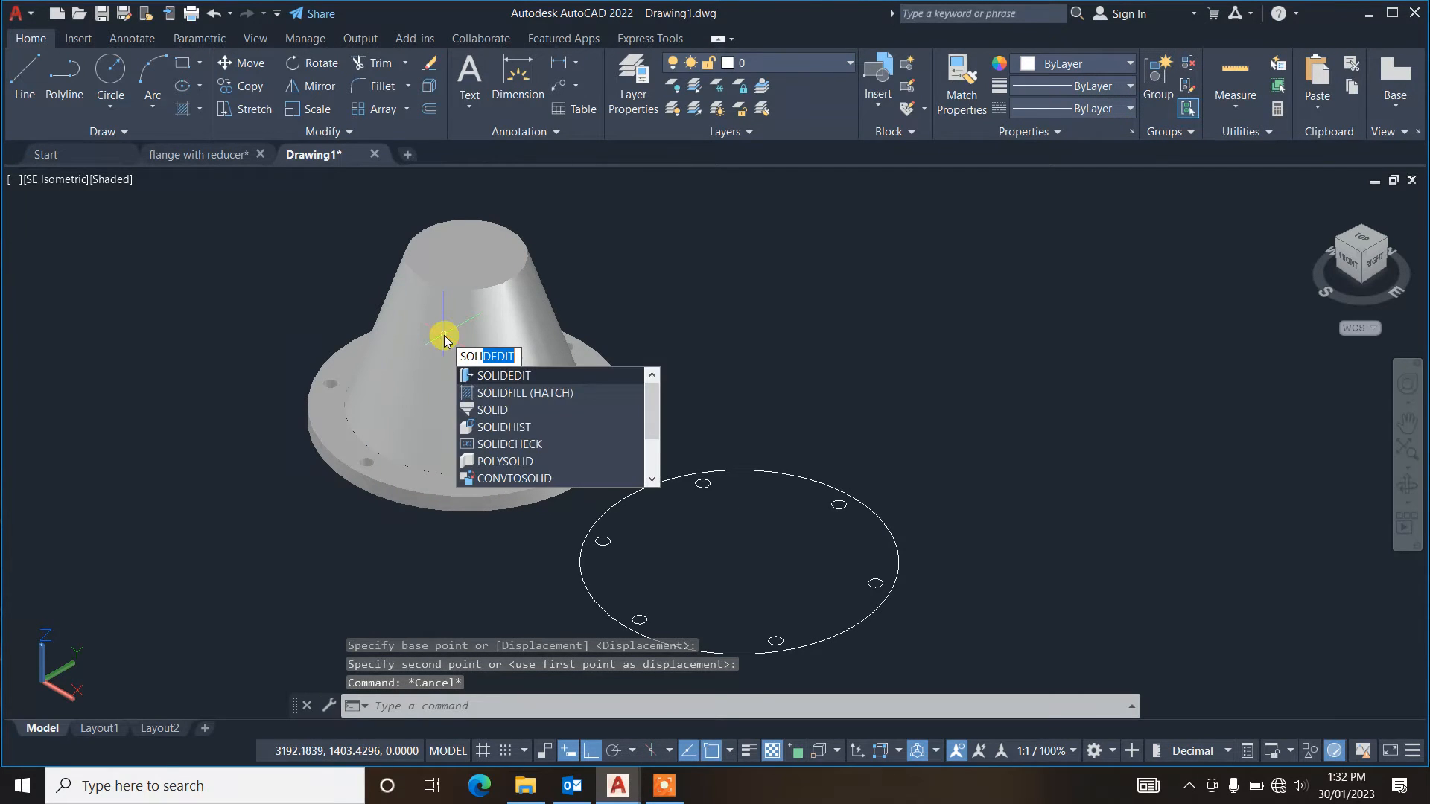
{"action": "left_click", "coordinate": [517, 379]}
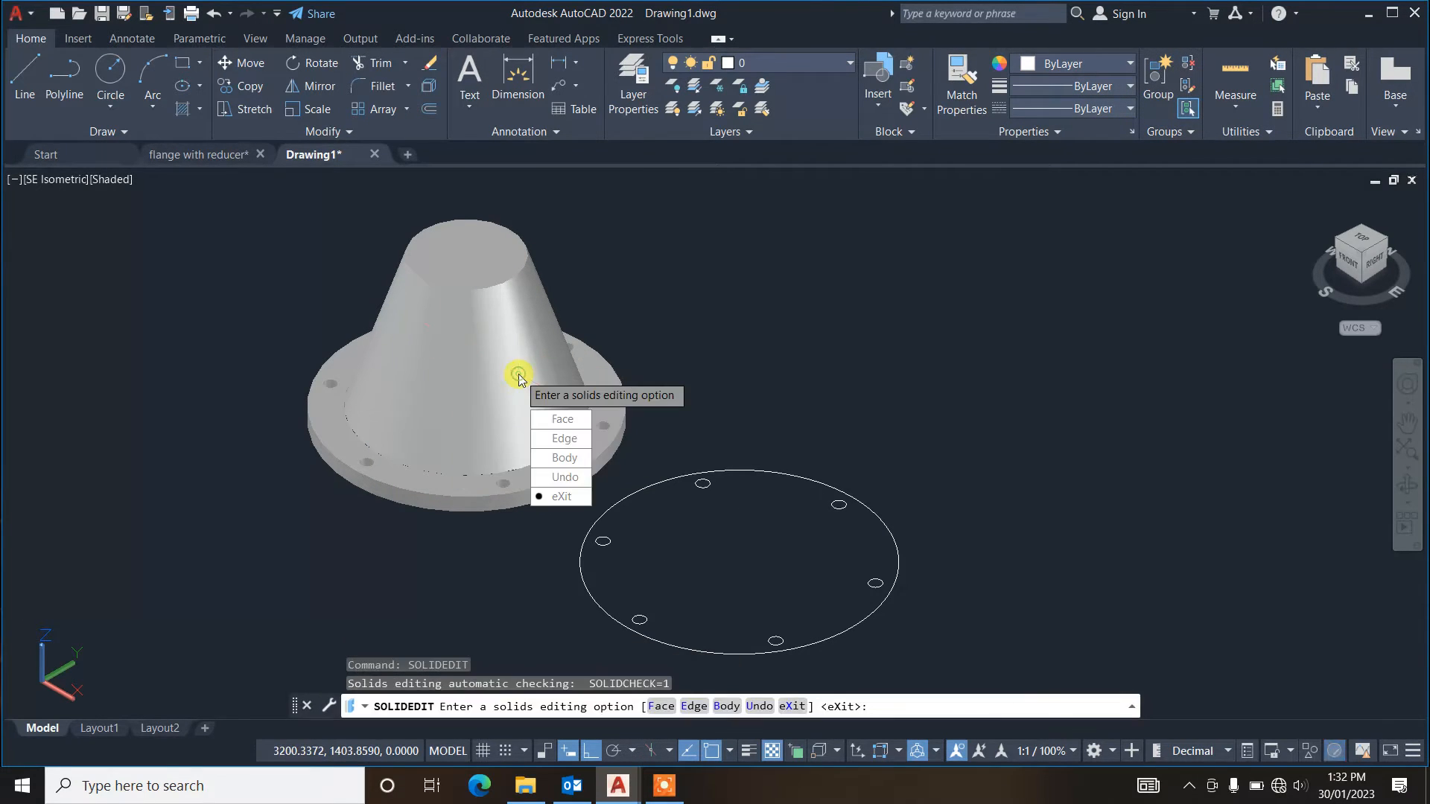
{"action": "left_click", "coordinate": [564, 457]}
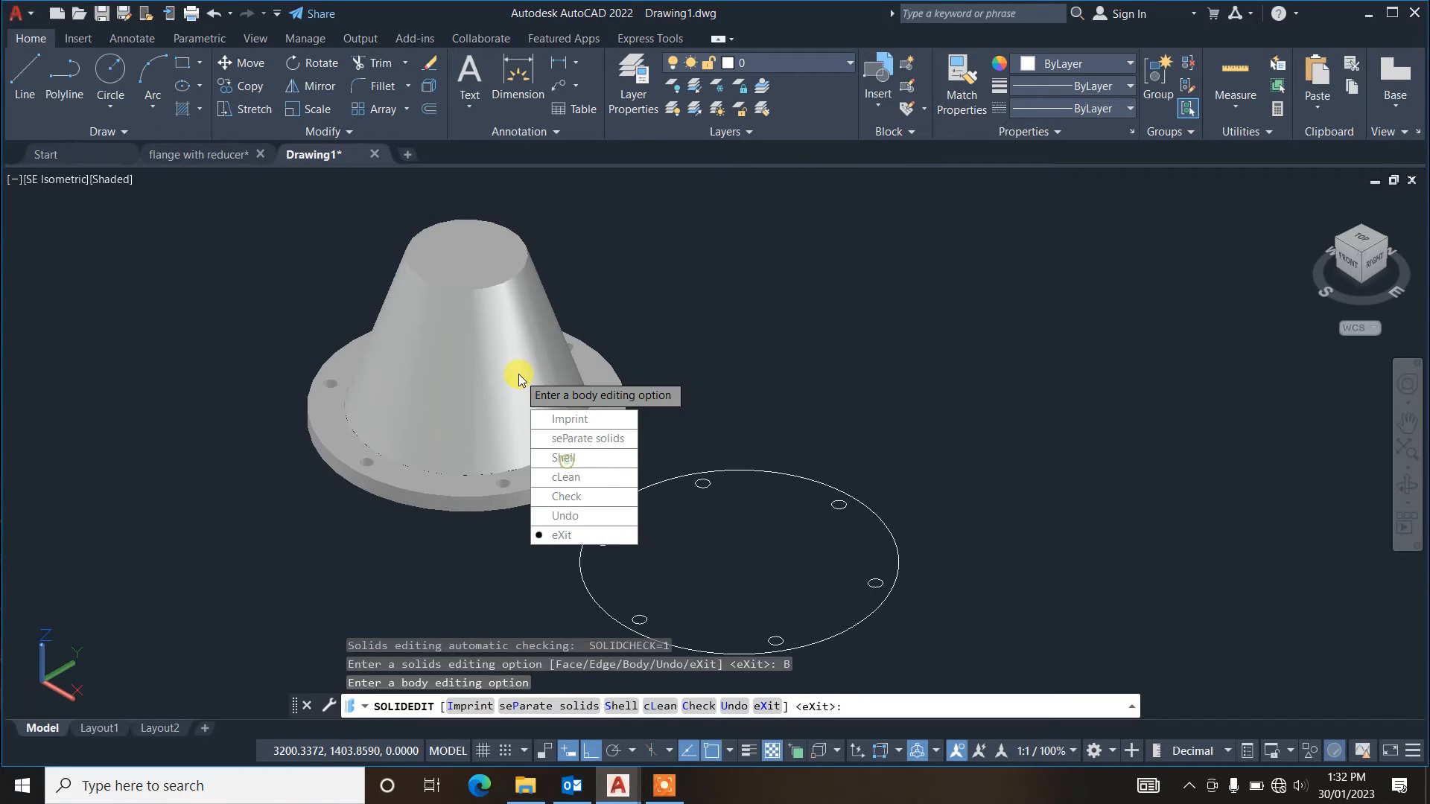
{"action": "left_click", "coordinate": [565, 457]}
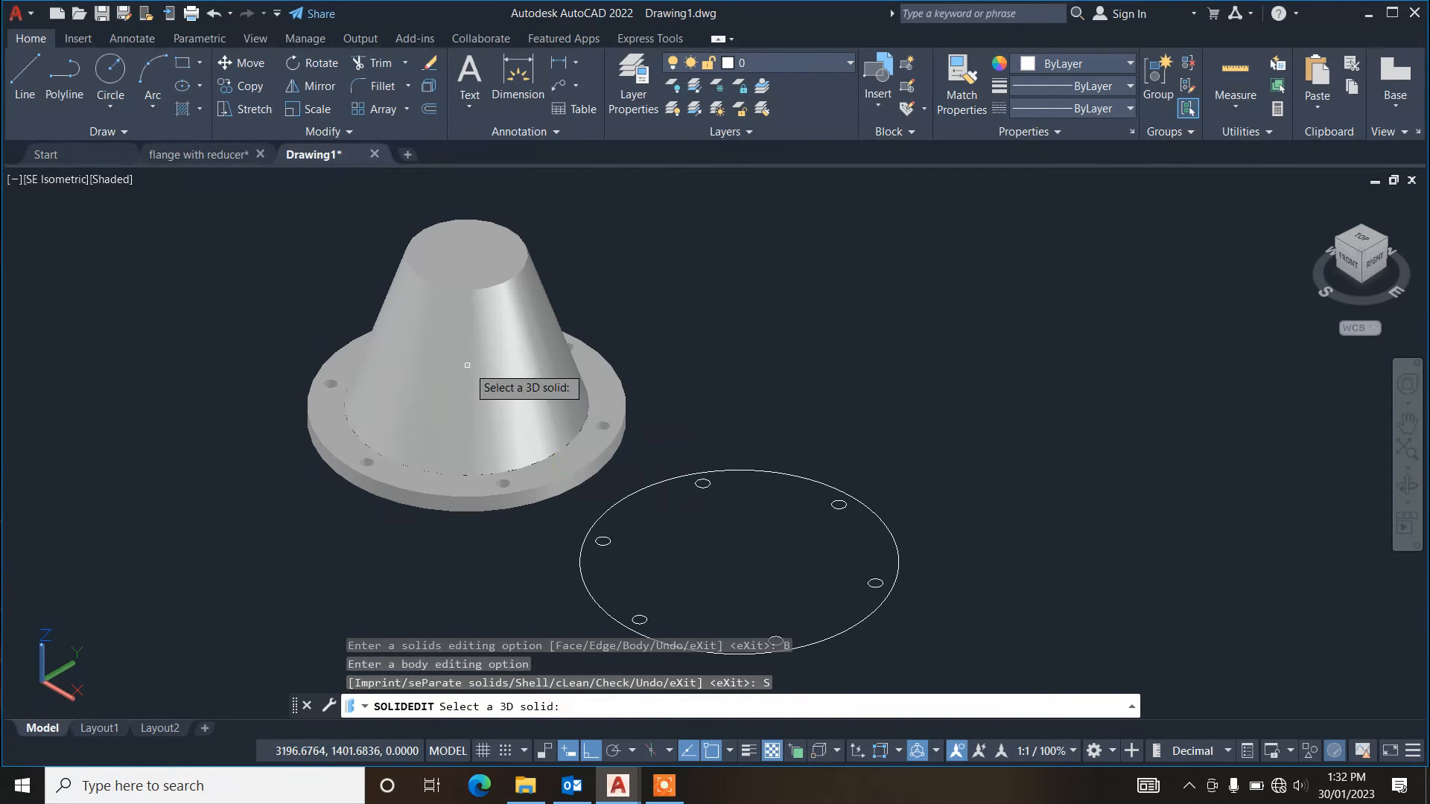
{"action": "left_click", "coordinate": [513, 372]}
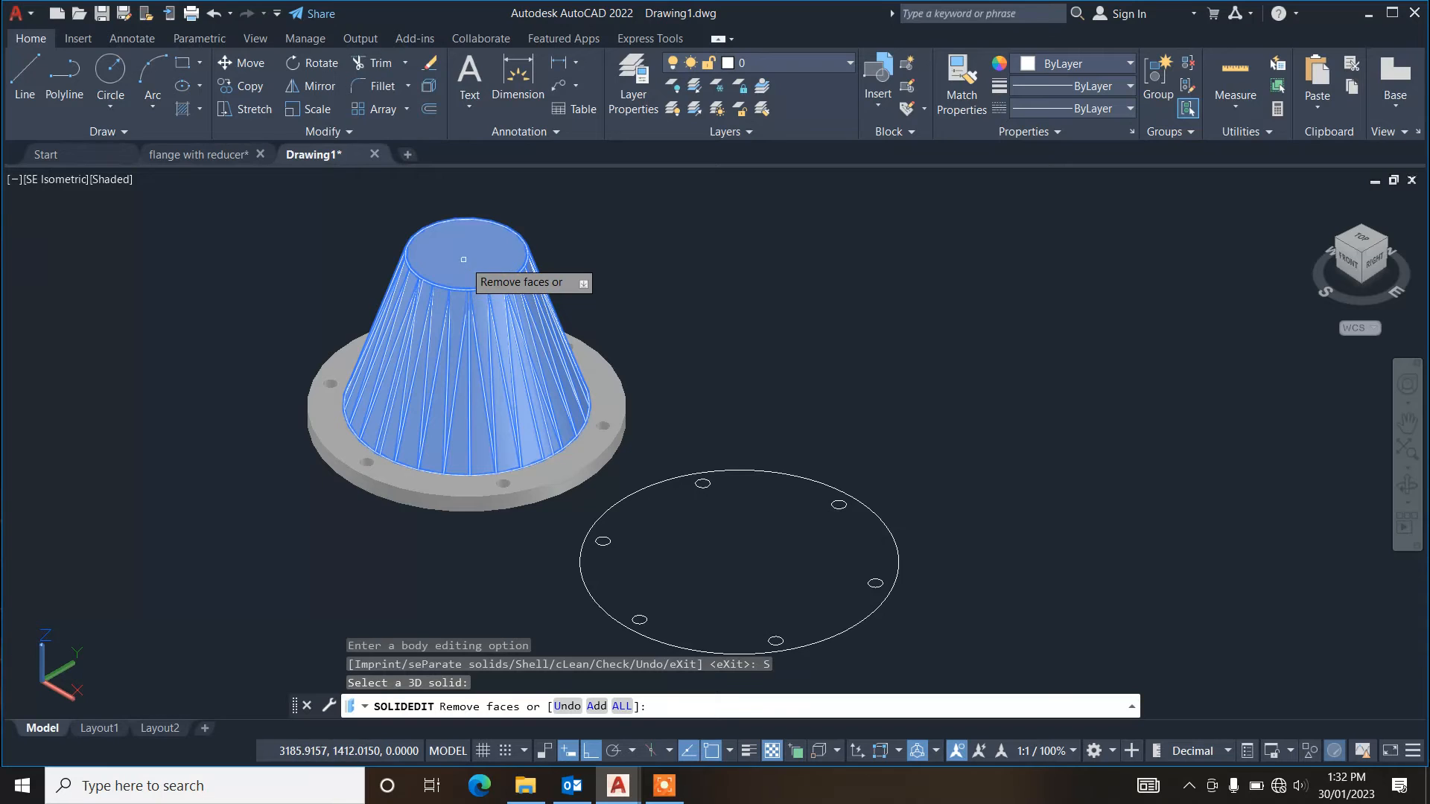
{"action": "left_click", "coordinate": [463, 289]}
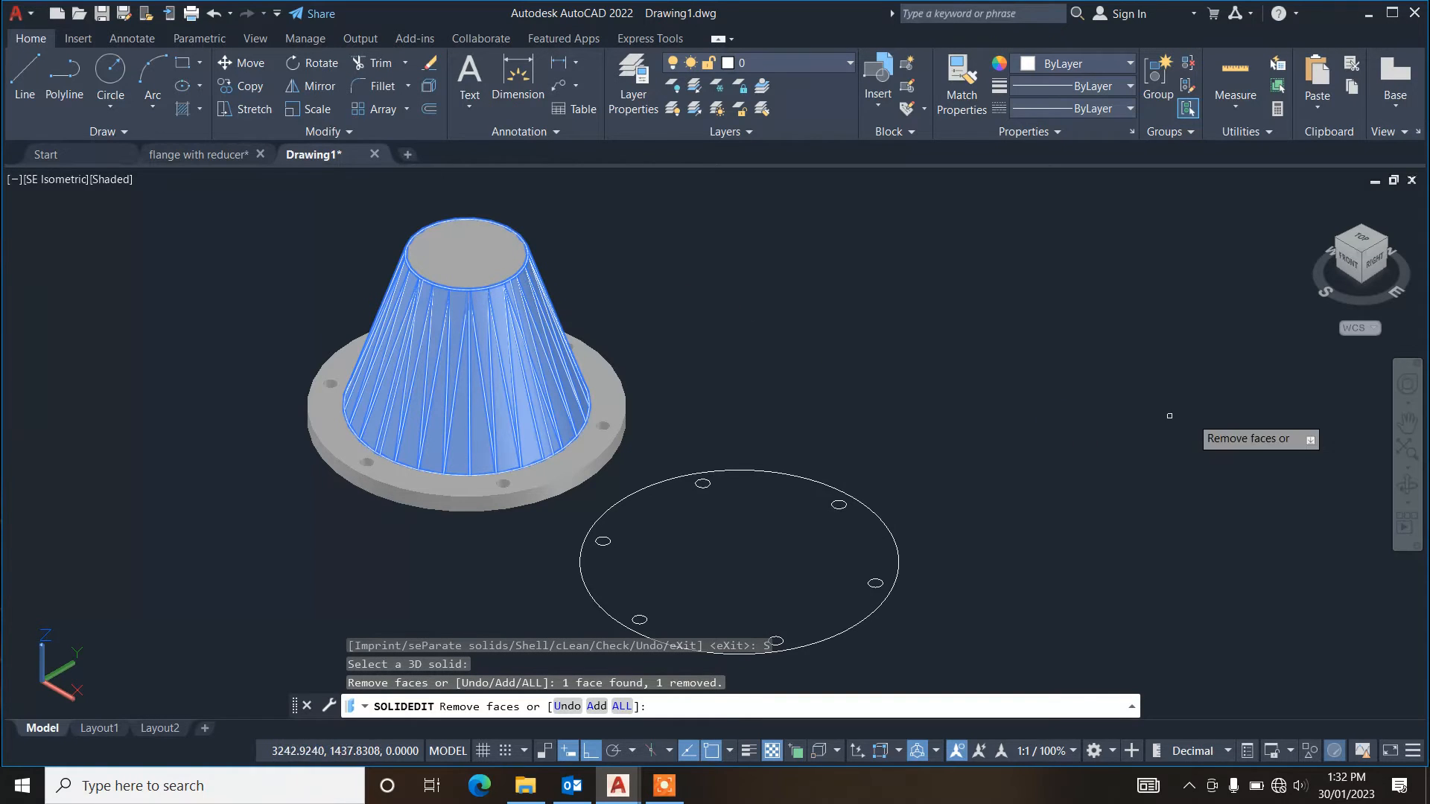
Step: Remove the cone's bottom face from the shell as well and finish the face selection
{"action": "left_click", "coordinate": [1407, 483]}
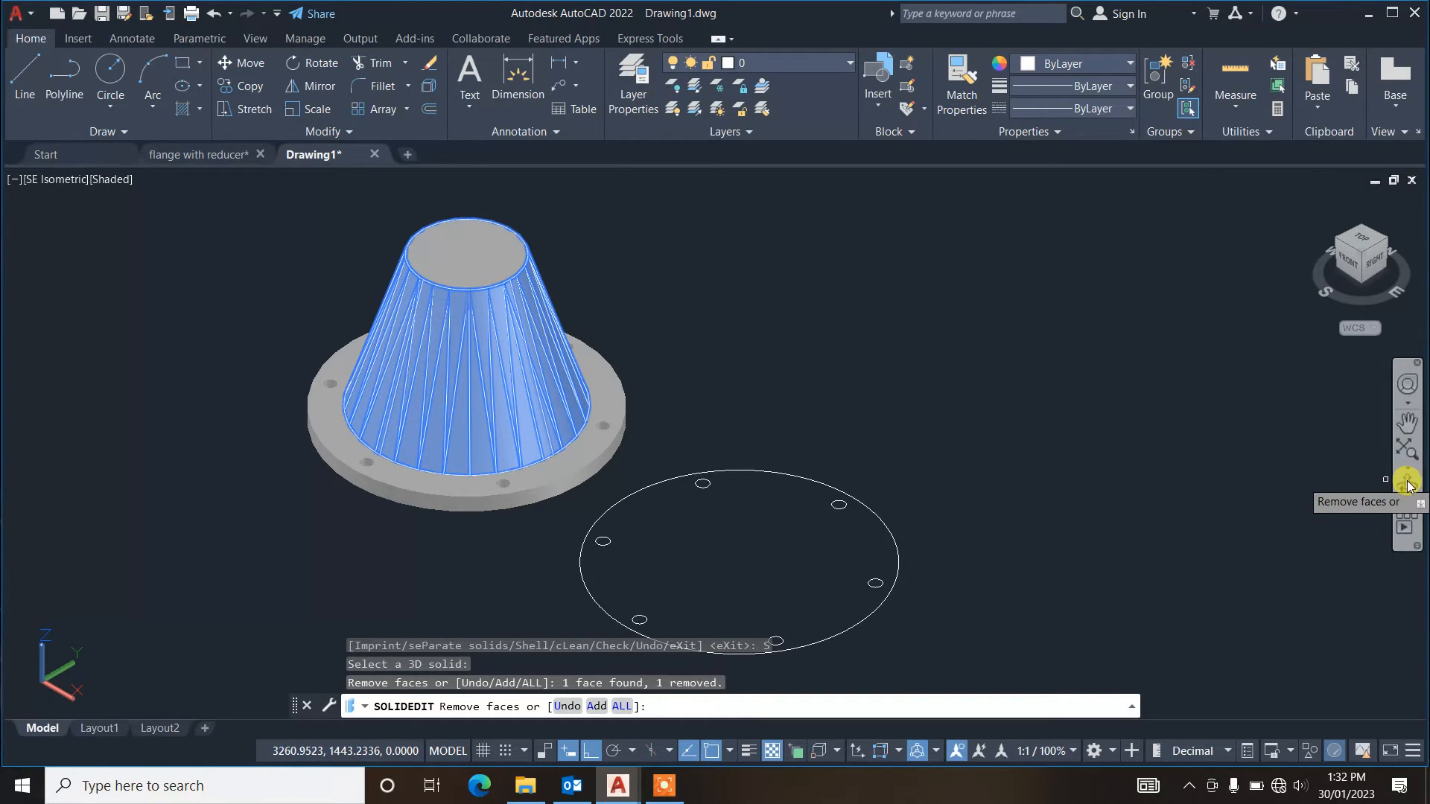
{"action": "left_click_drag", "start_coordinate": [708, 440], "coordinate": [459, 467]}
{"action": "middle_click_drag", "start_coordinate": [445, 501], "coordinate": [469, 402], "text": "shift"}
{"action": "left_click", "coordinate": [456, 523]}
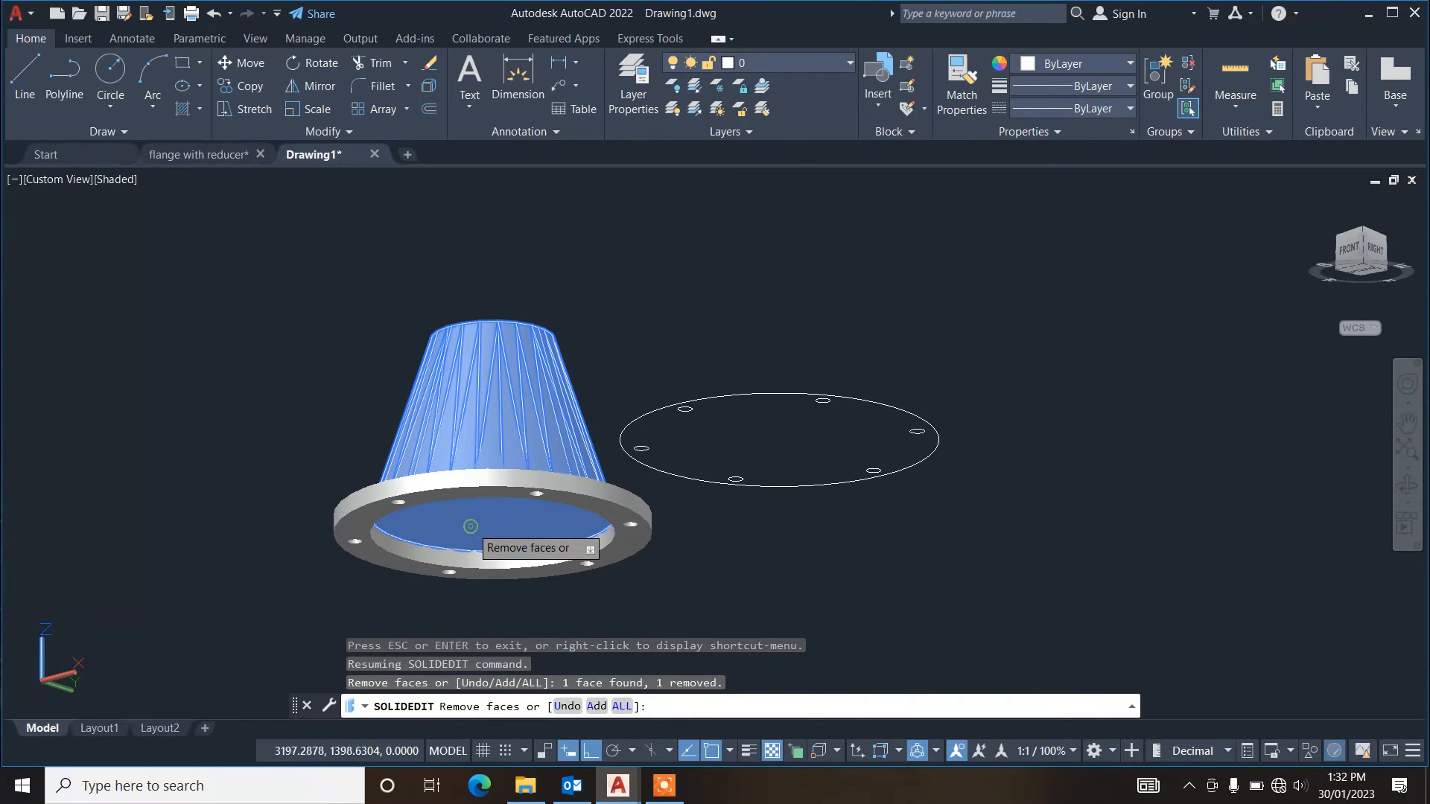
{"action": "key", "text": "Return"}
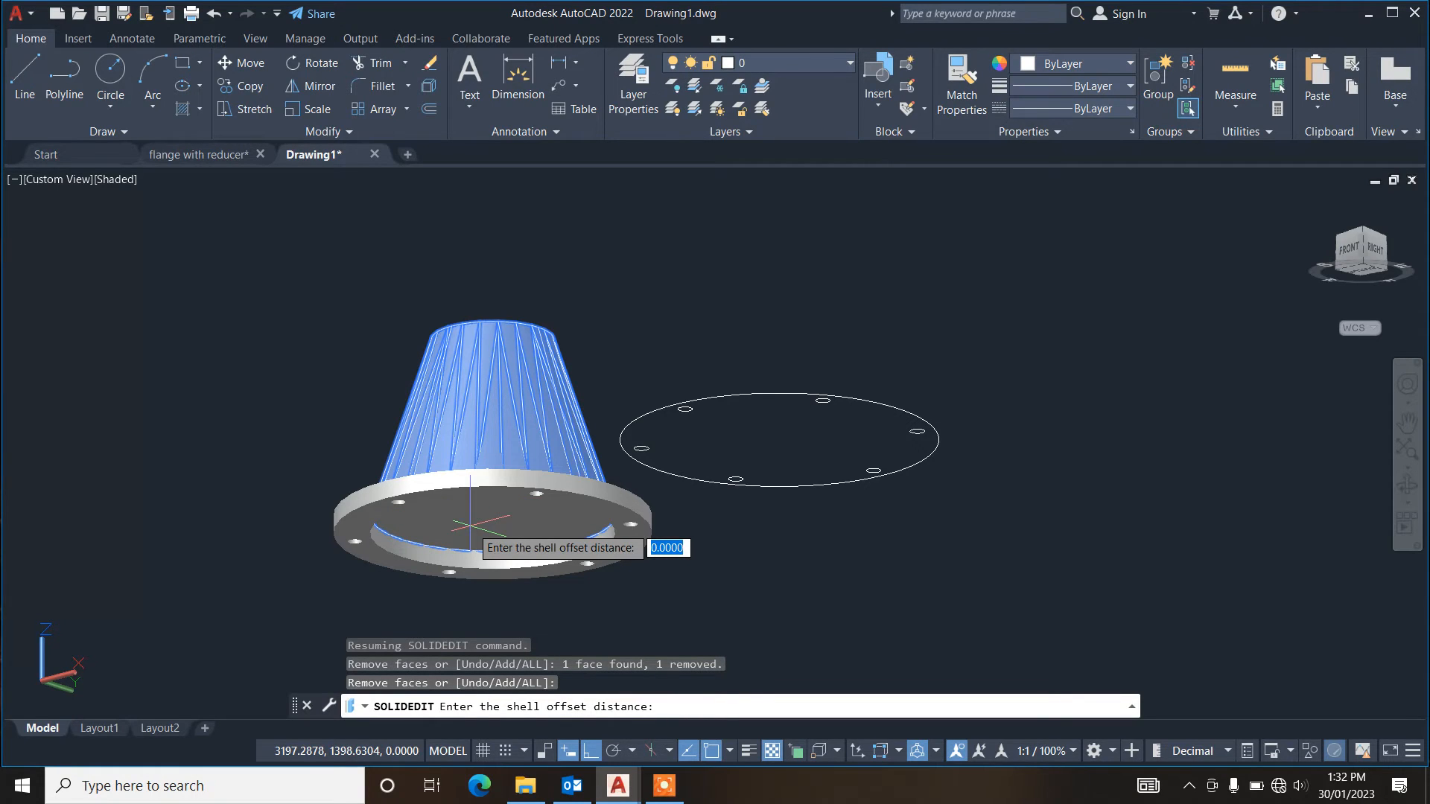
Step: Shell the lofted cone with an offset distance of 0.20 and end the solid editing command
{"action": "type", "text": ".20"}
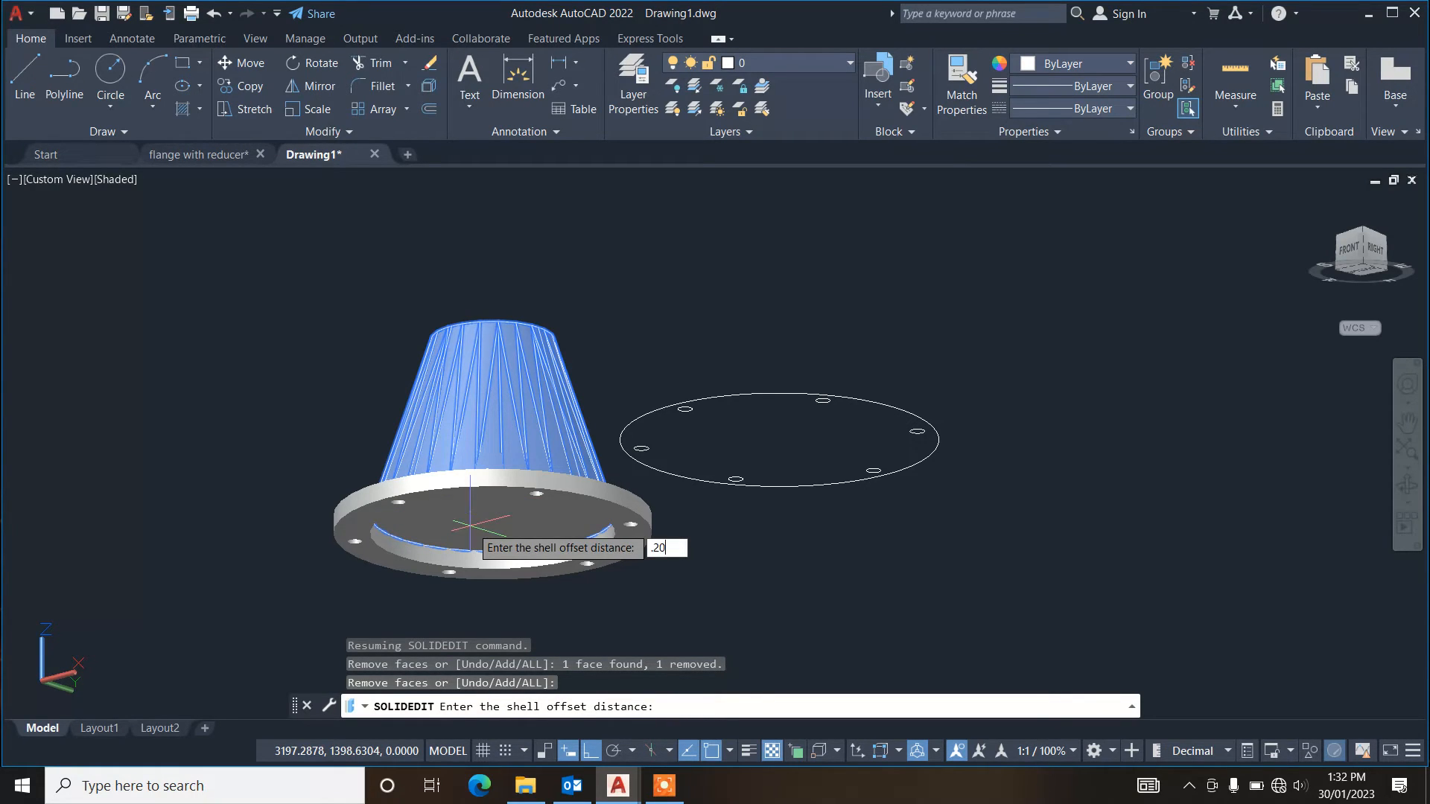
{"action": "key", "text": "Return"}
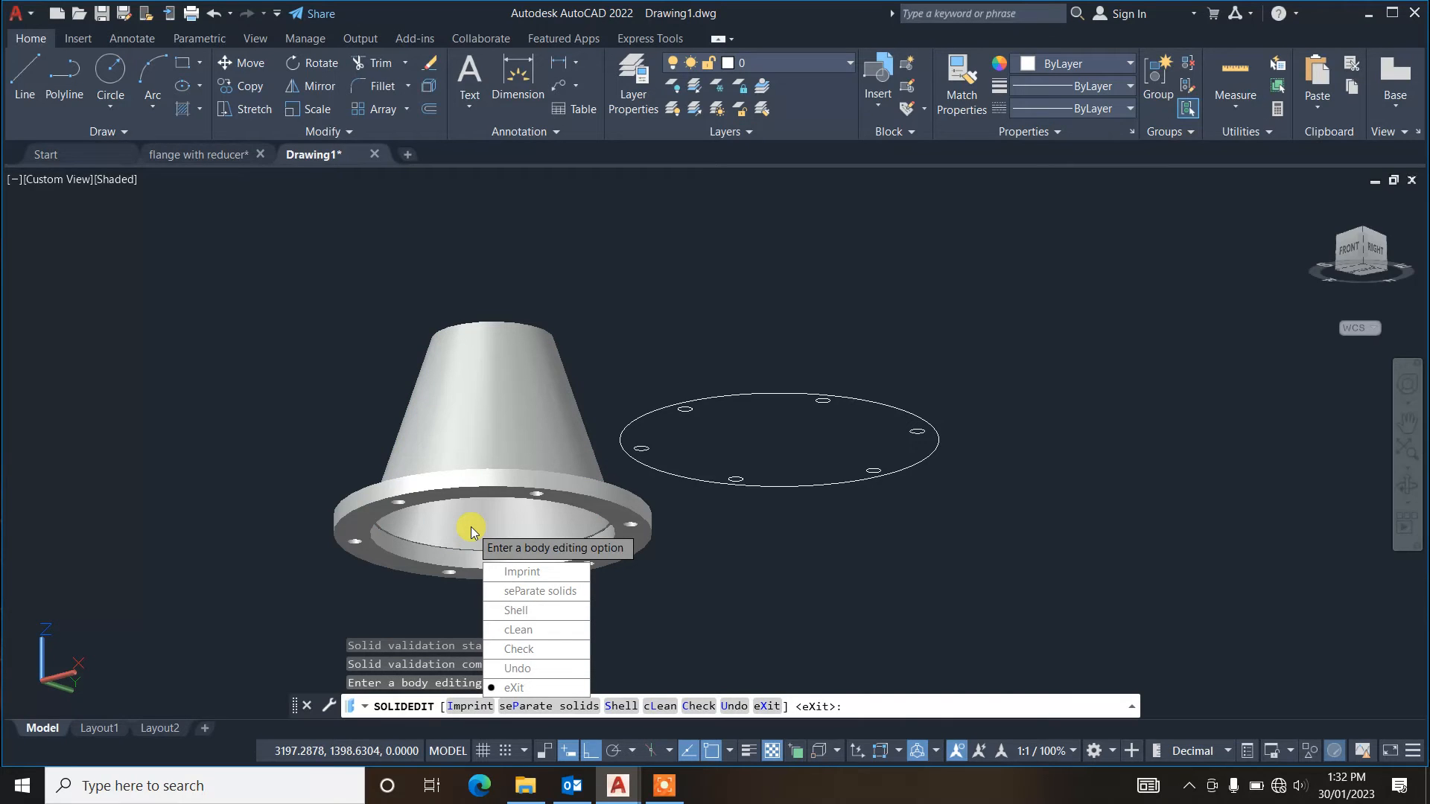
{"action": "key", "text": "Escape"}
{"action": "key", "text": "Escape"}
{"action": "key", "text": "Escape"}
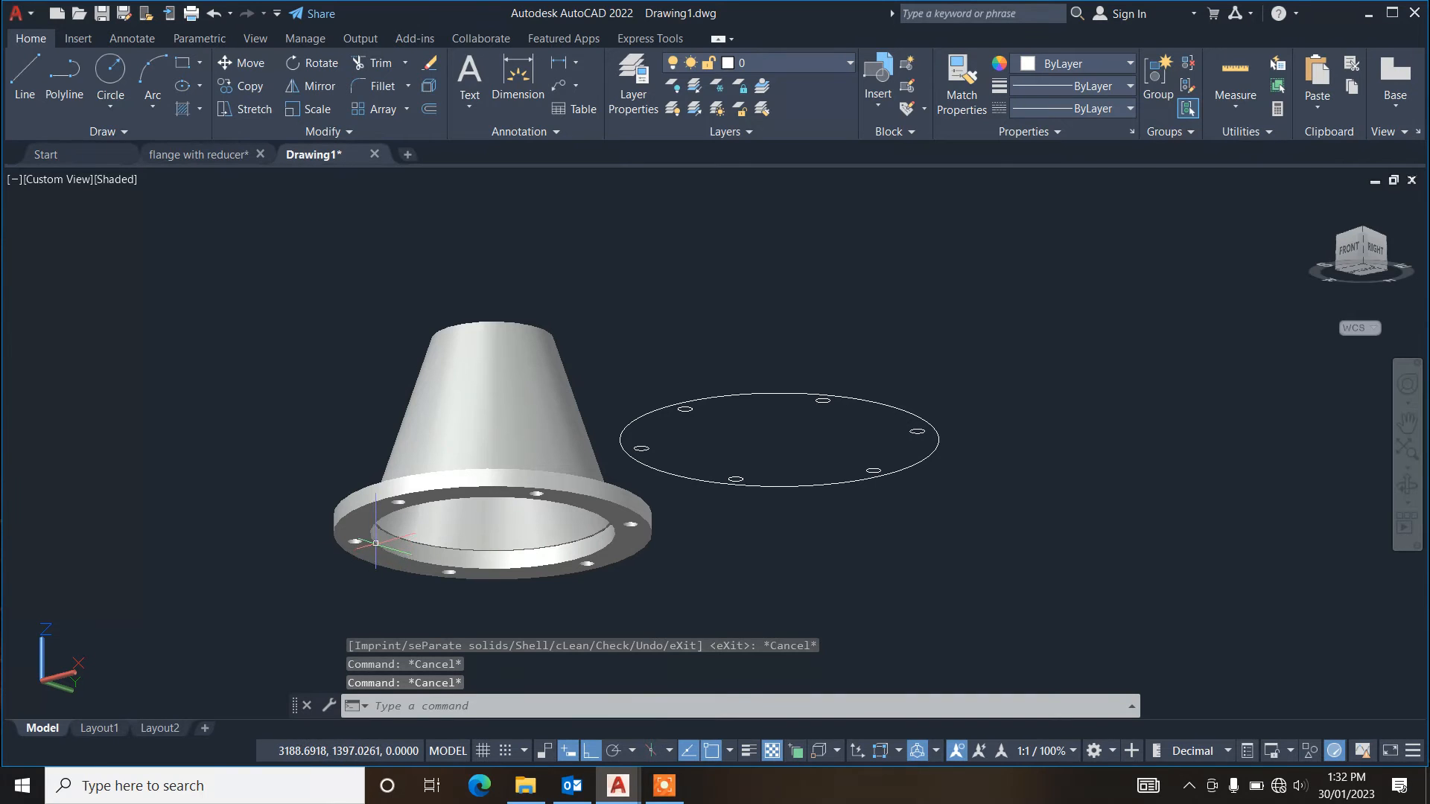
Step: Press-pull the thin bottom rim of the shelled cone down through the flange opening to the flange's underside
{"action": "scroll", "coordinate": [373, 554], "scroll_direction": "up", "scroll_amount": 6}
{"action": "scroll", "coordinate": [400, 524], "scroll_direction": "up", "scroll_amount": 3}
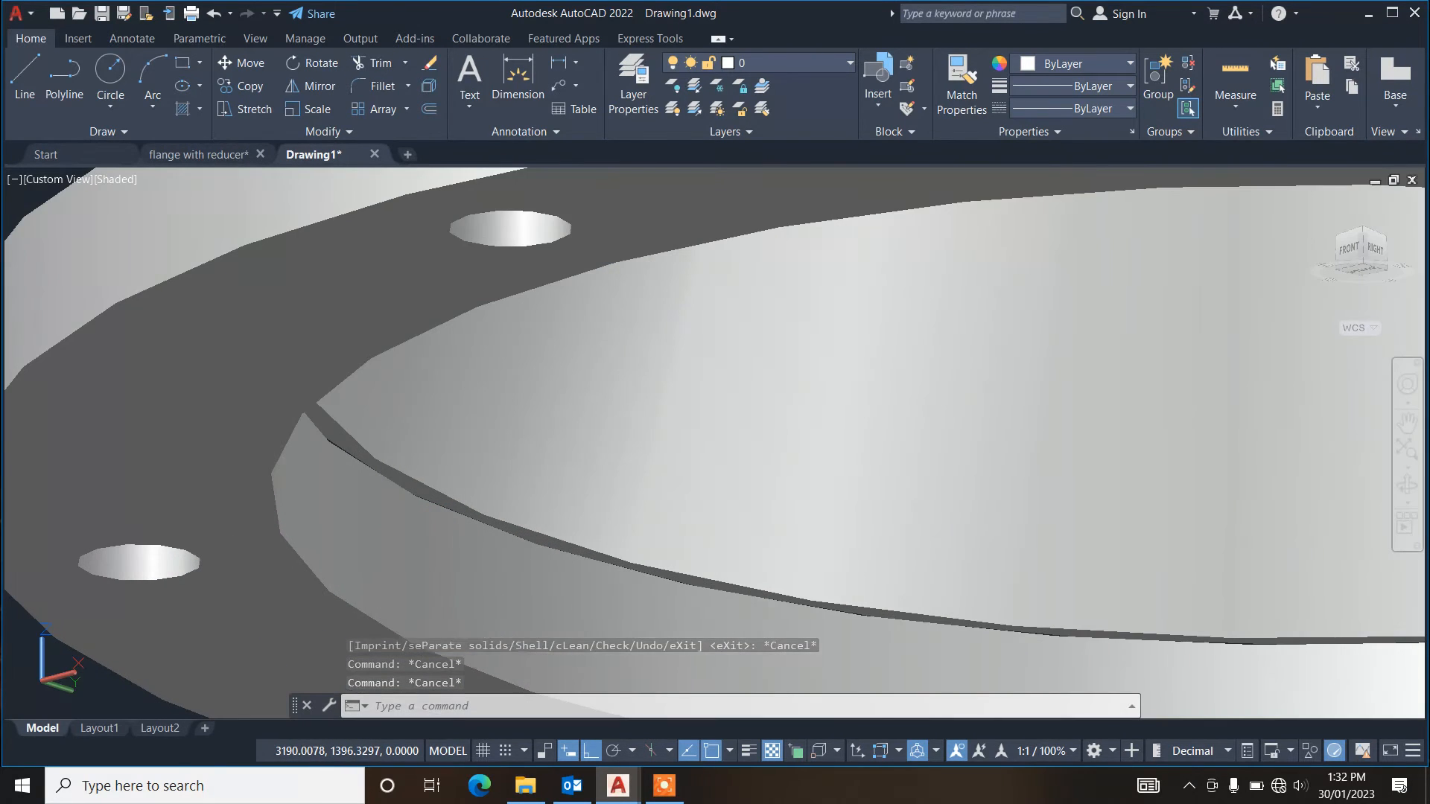
{"action": "type", "text": "pr"}
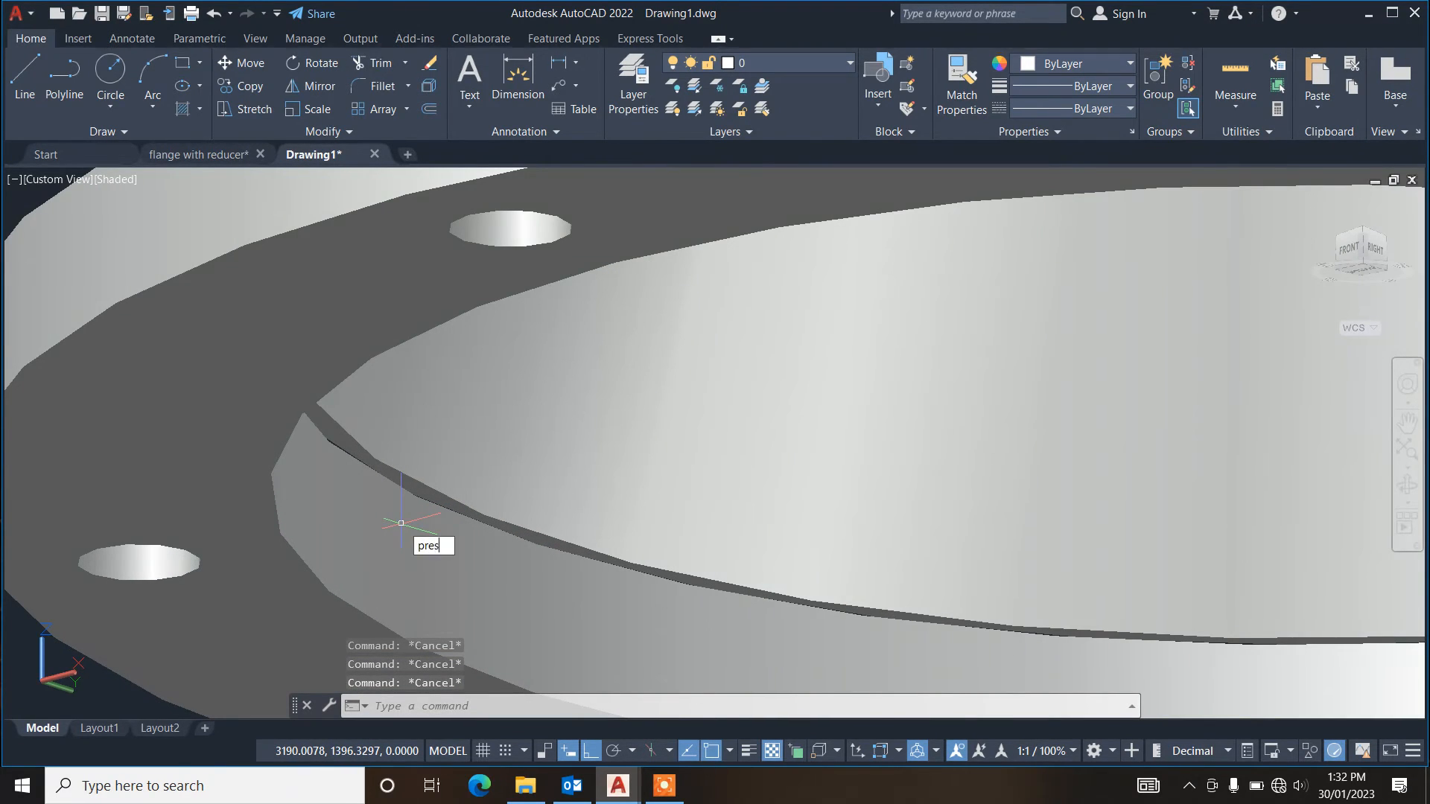
{"action": "type", "text": "es"}
{"action": "key", "text": "Return"}
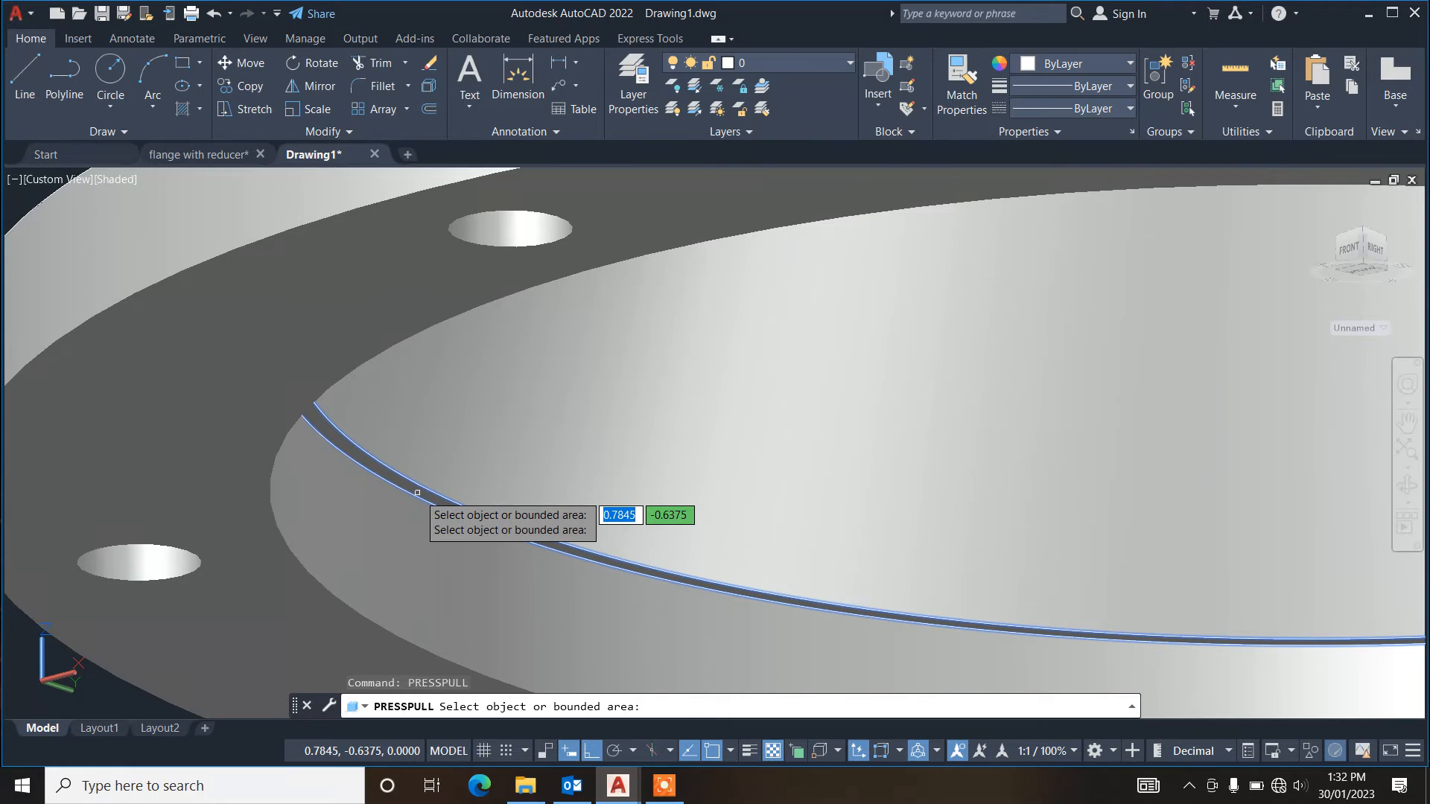
{"action": "left_click", "coordinate": [416, 493]}
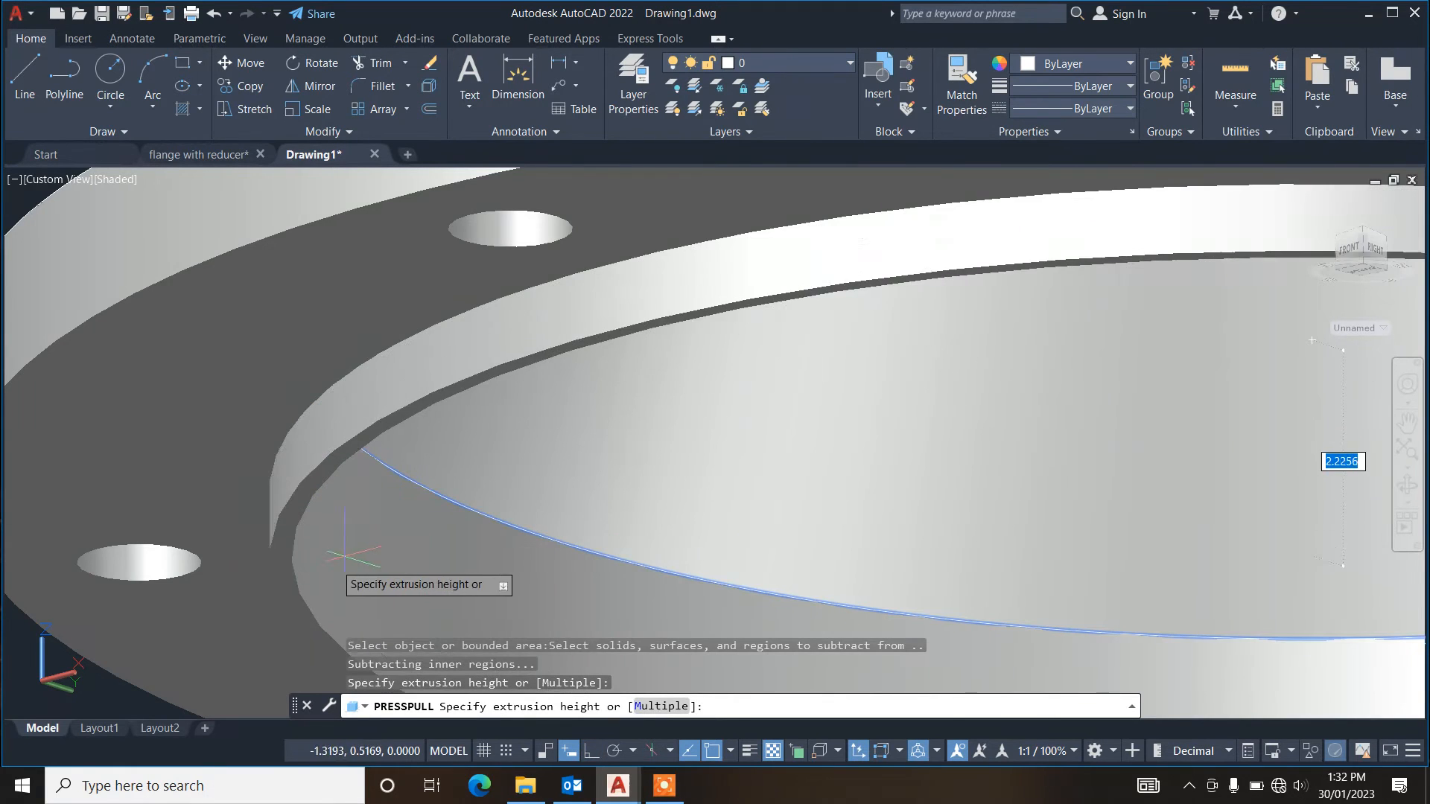
{"action": "left_click", "coordinate": [279, 438]}
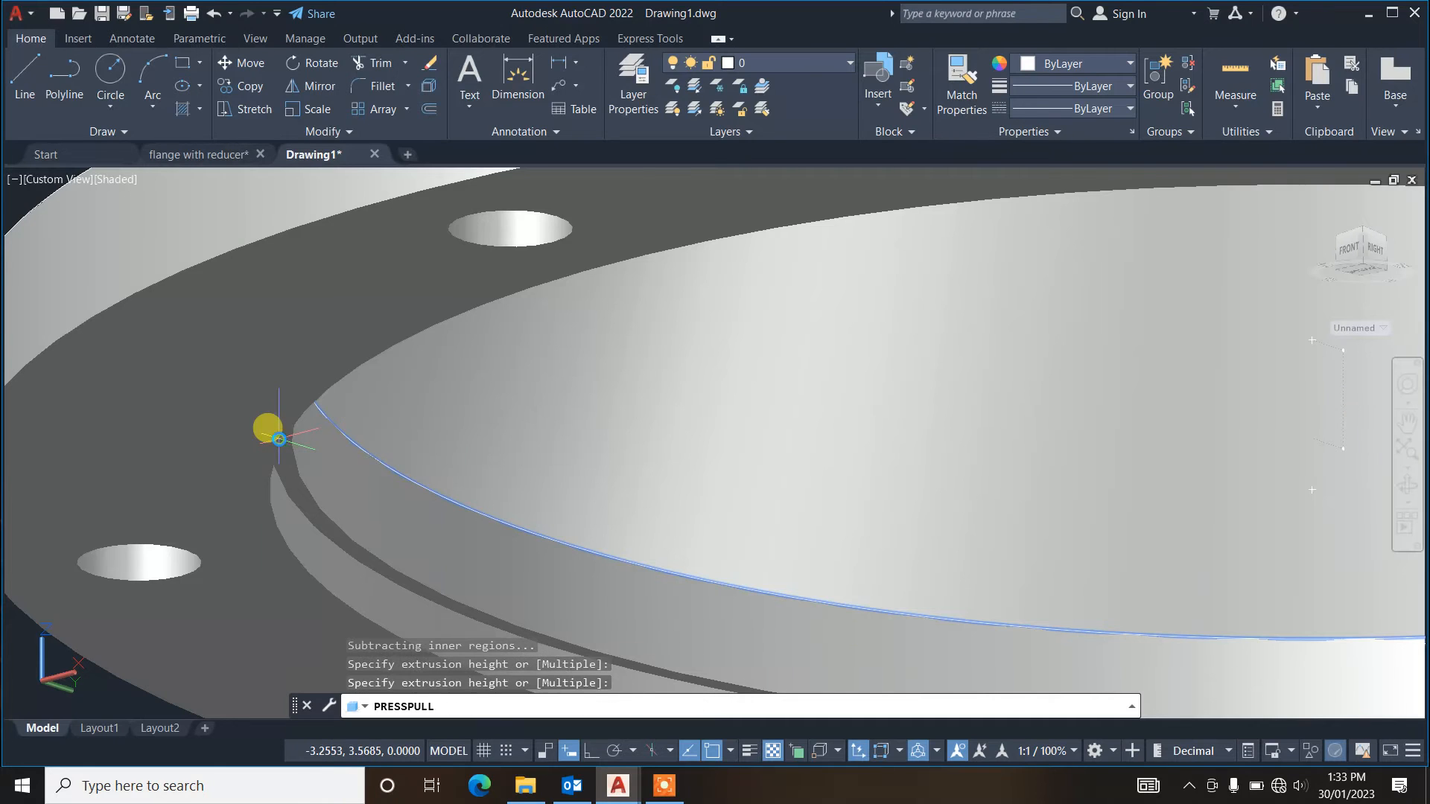
{"action": "key", "text": "Escape"}
{"action": "key", "text": "Escape"}
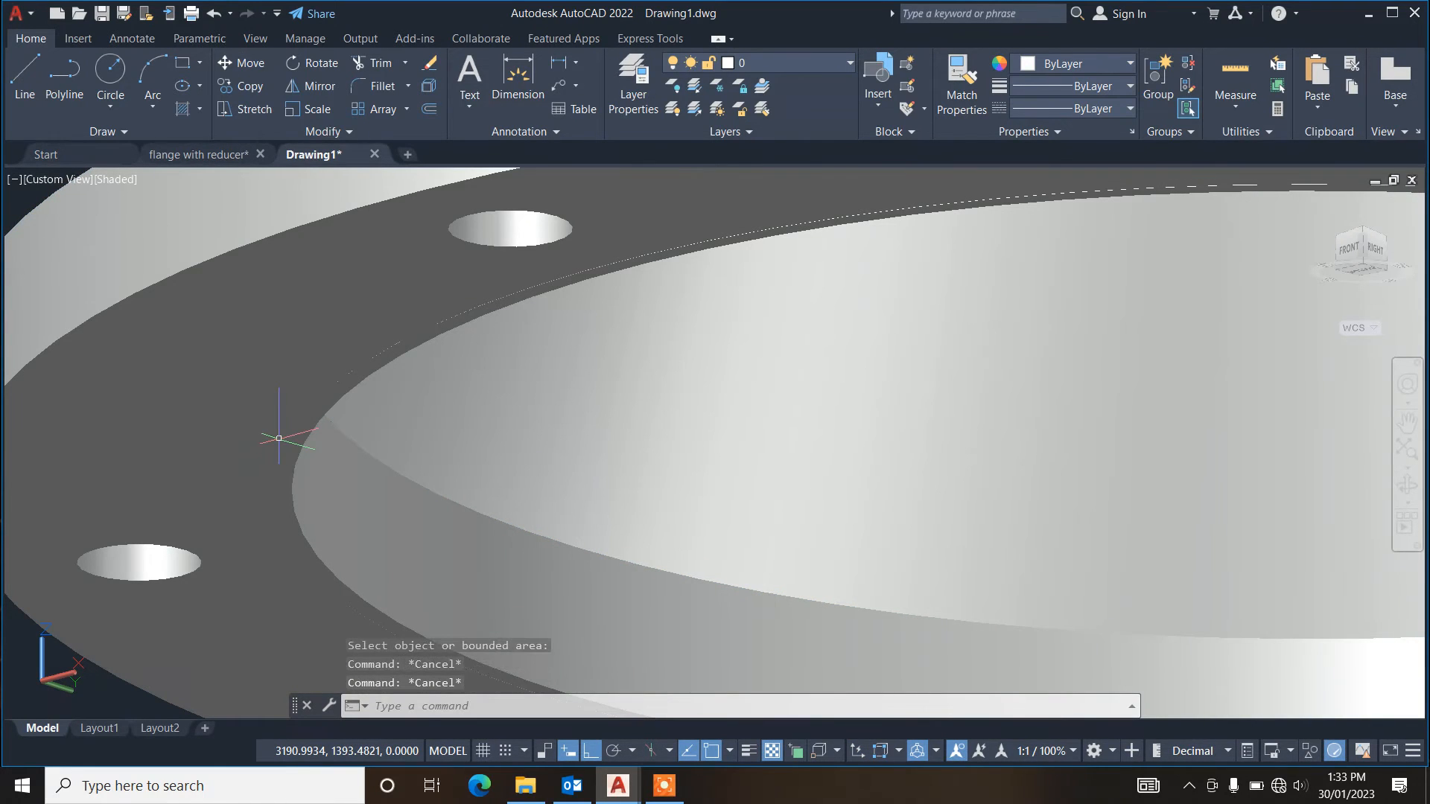
Step: Union the hollow cone and the flange into one solid, then select the result to check it and clear the selection
{"action": "scroll", "coordinate": [279, 438], "scroll_direction": "down", "scroll_amount": 5}
{"action": "scroll", "coordinate": [279, 438], "scroll_direction": "down", "scroll_amount": 2}
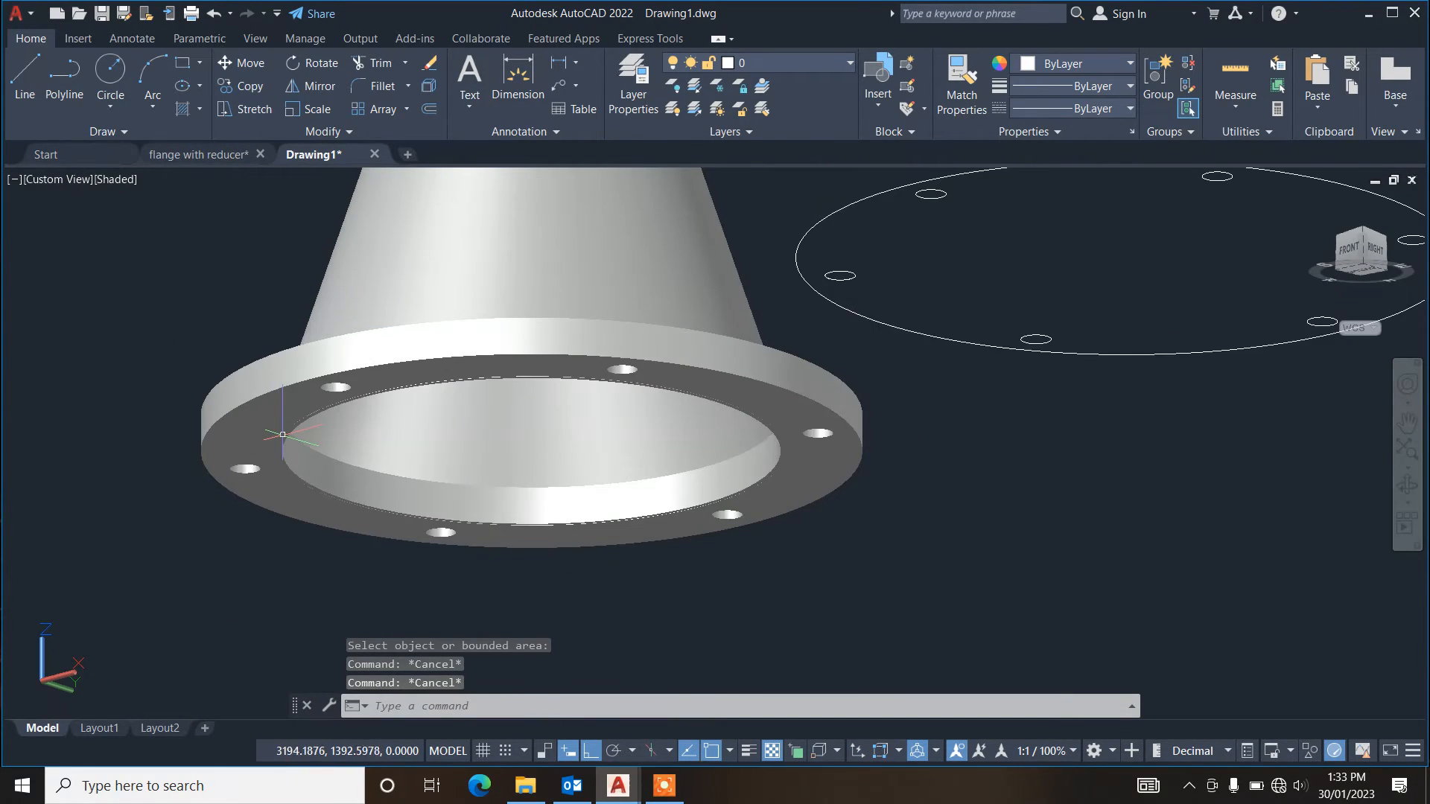
{"action": "scroll", "coordinate": [377, 401], "scroll_direction": "down", "scroll_amount": 2}
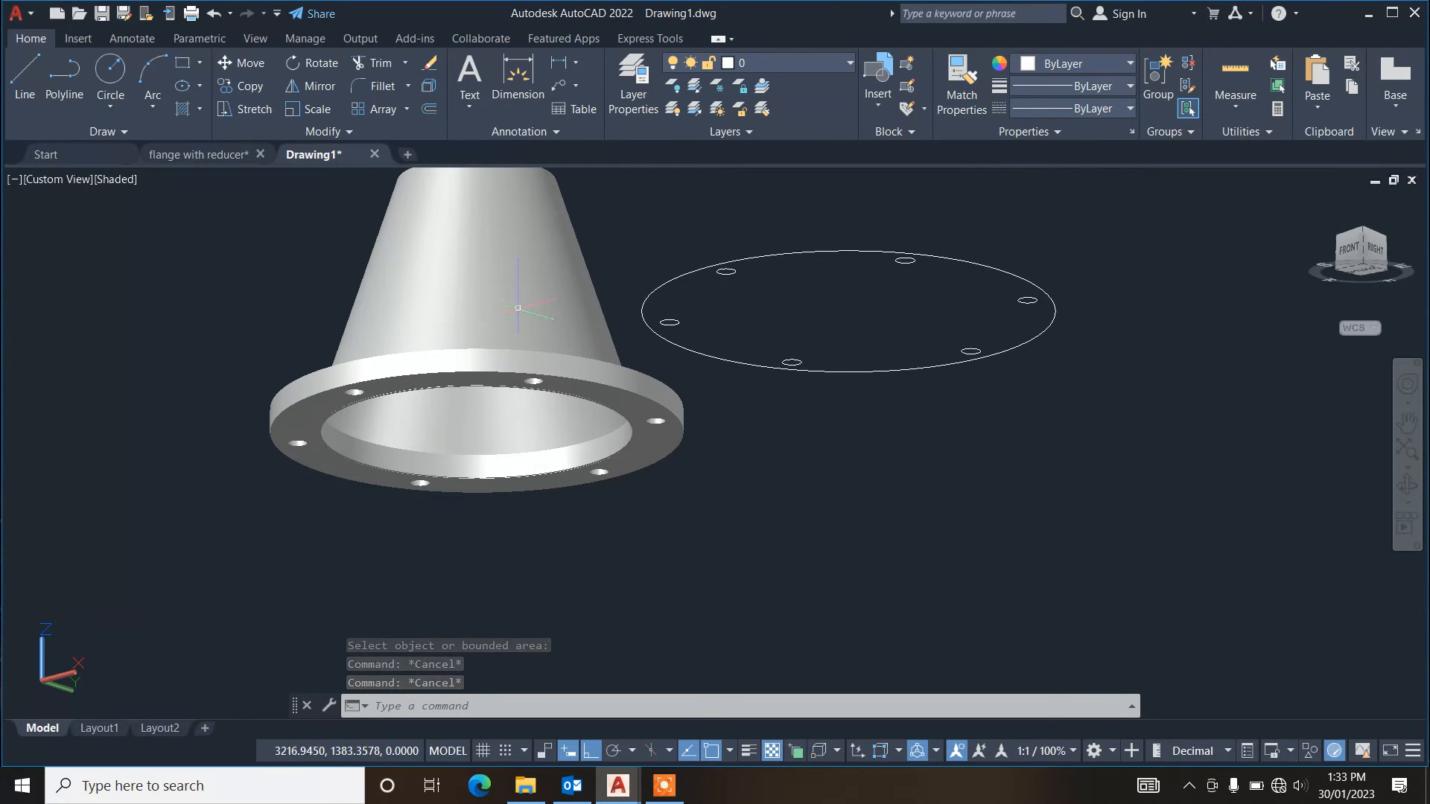
{"action": "left_click", "coordinate": [518, 308]}
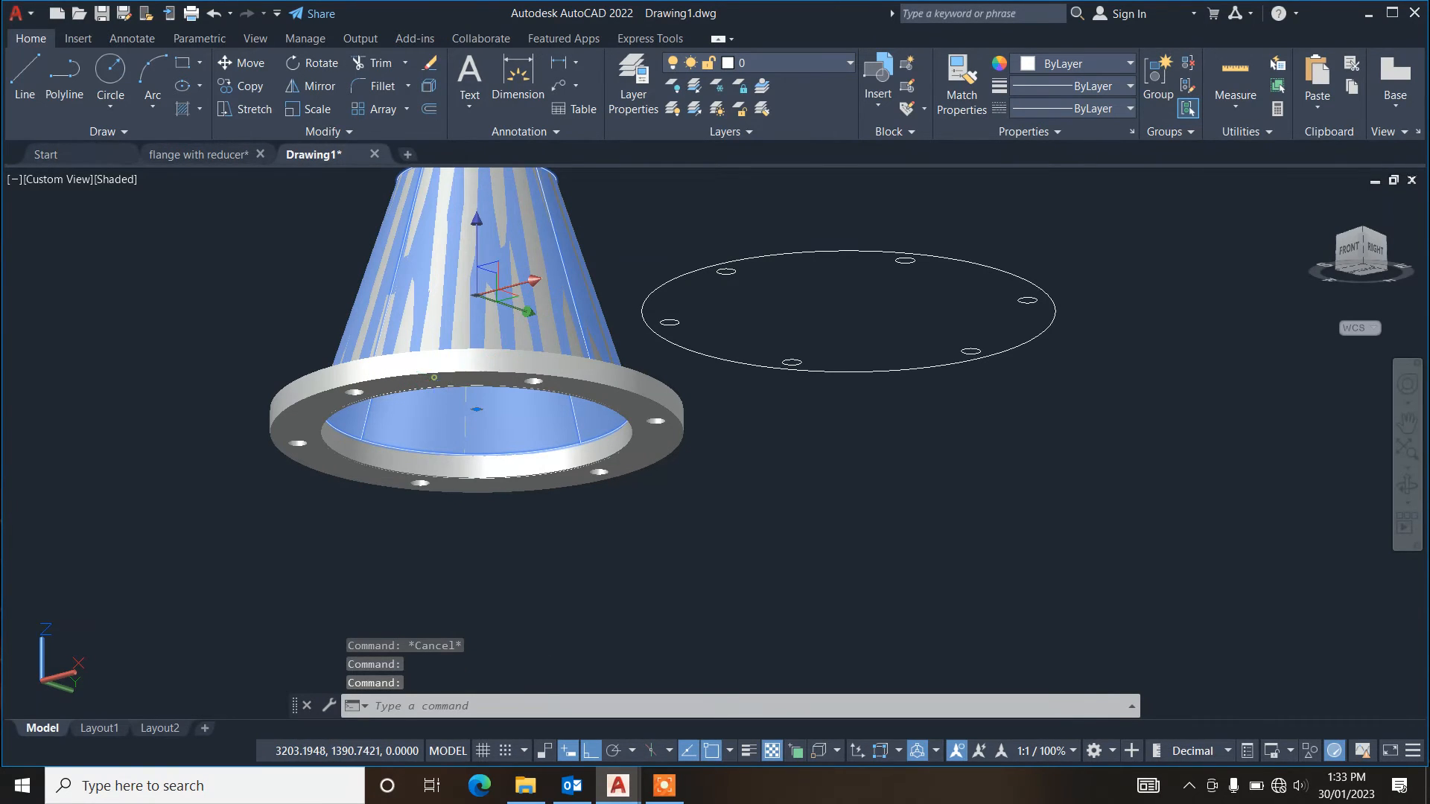
{"action": "left_click", "coordinate": [438, 376]}
{"action": "type", "text": "u"}
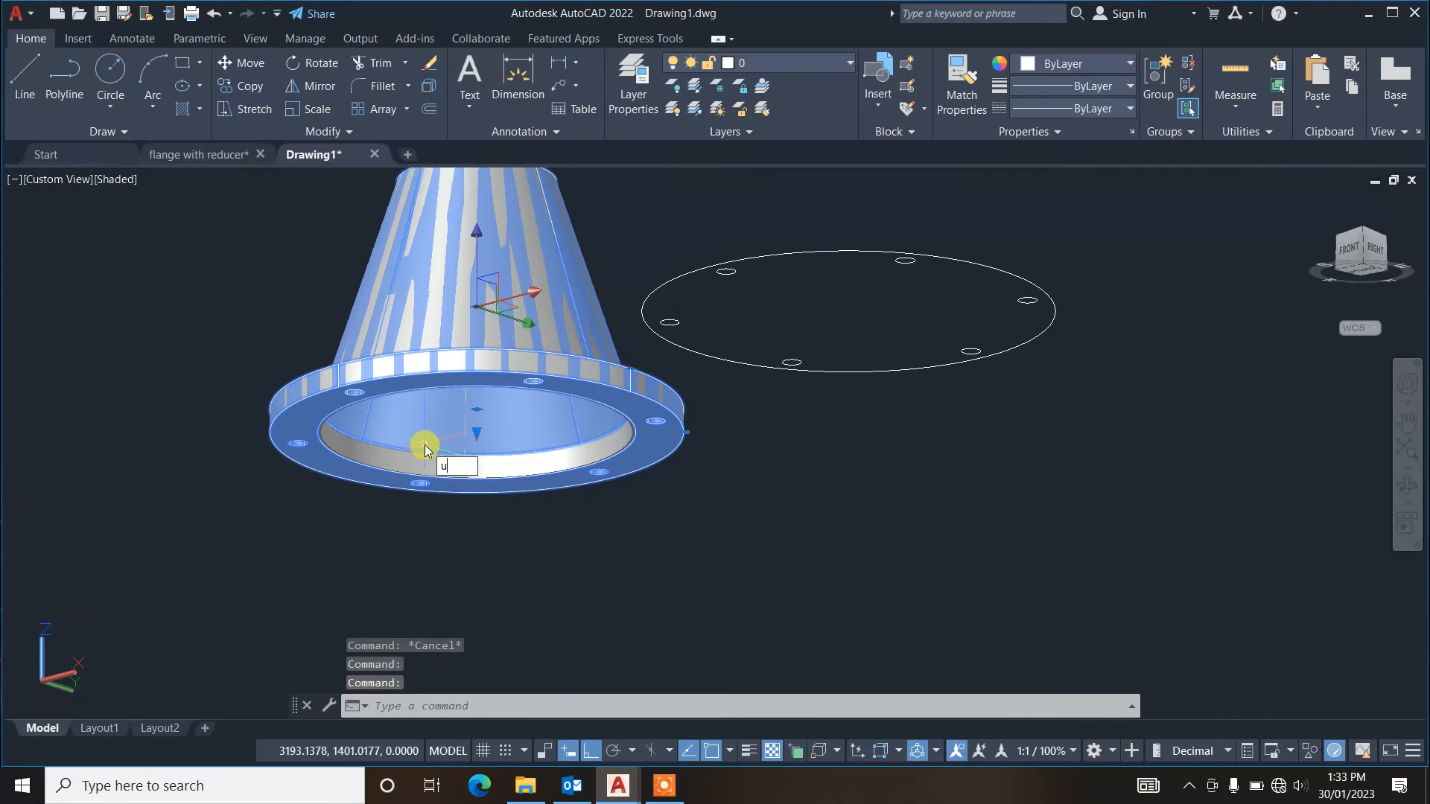
{"action": "type", "text": "nio"}
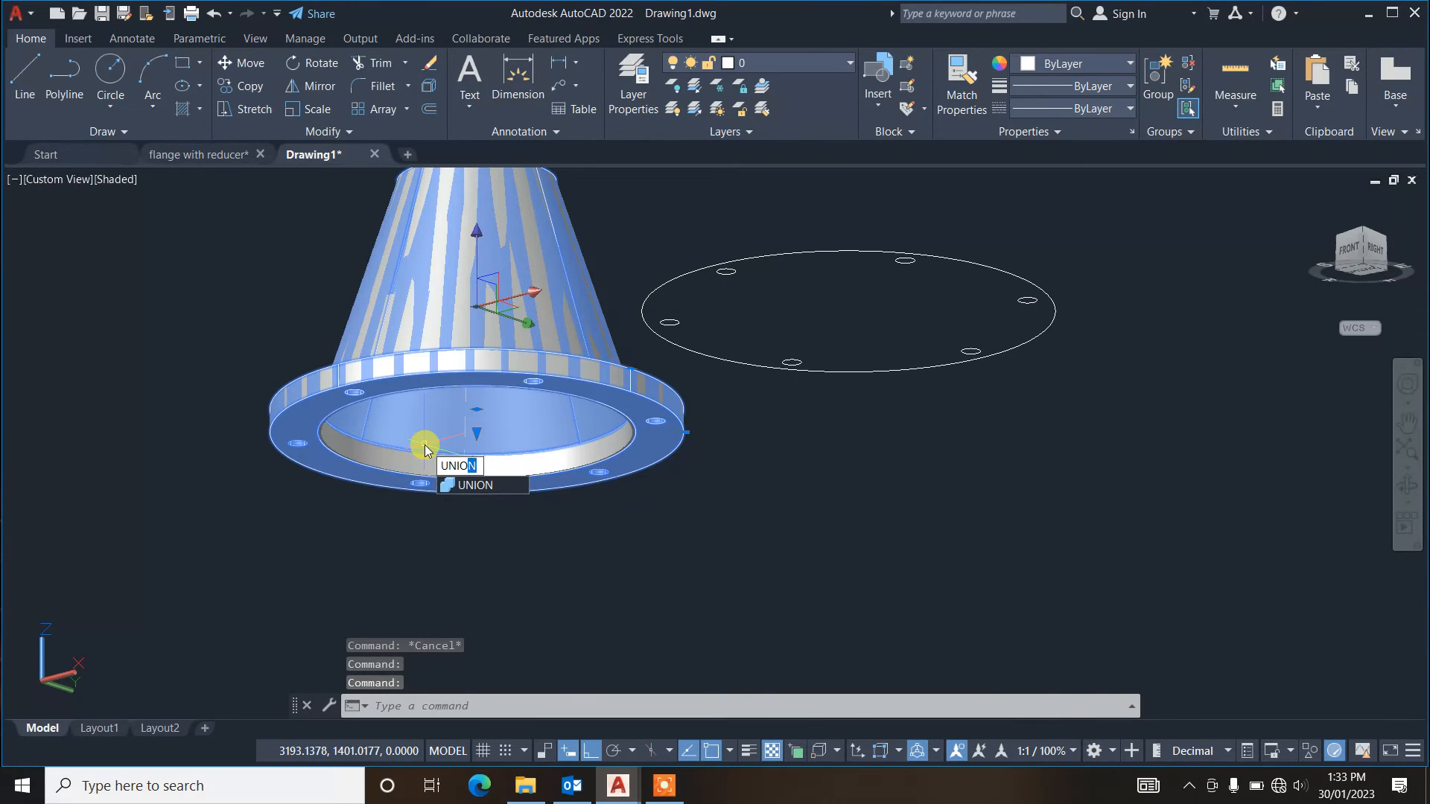
{"action": "key", "text": "Return"}
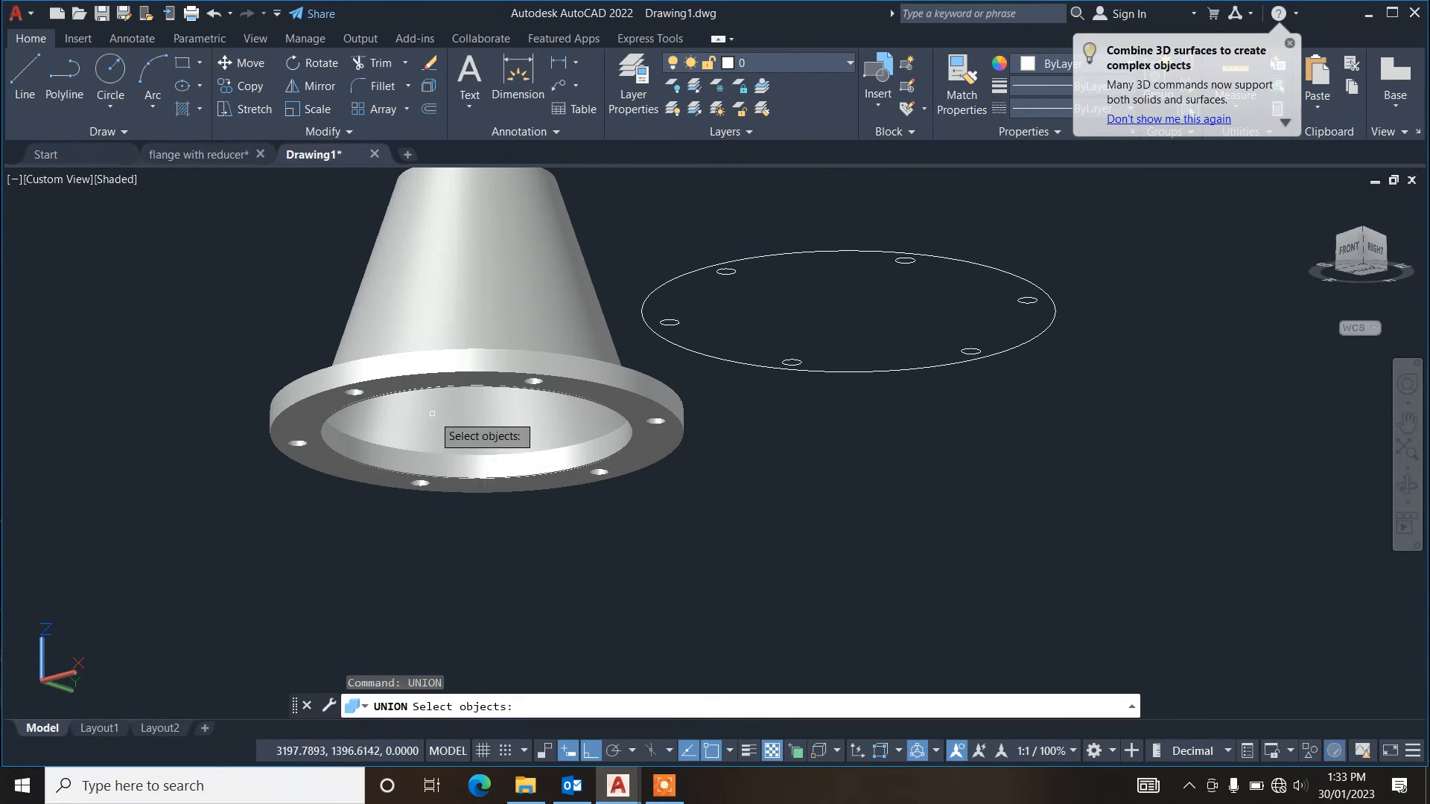
{"action": "scroll", "coordinate": [432, 413], "scroll_direction": "down", "scroll_amount": 3}
{"action": "left_click", "coordinate": [394, 376]}
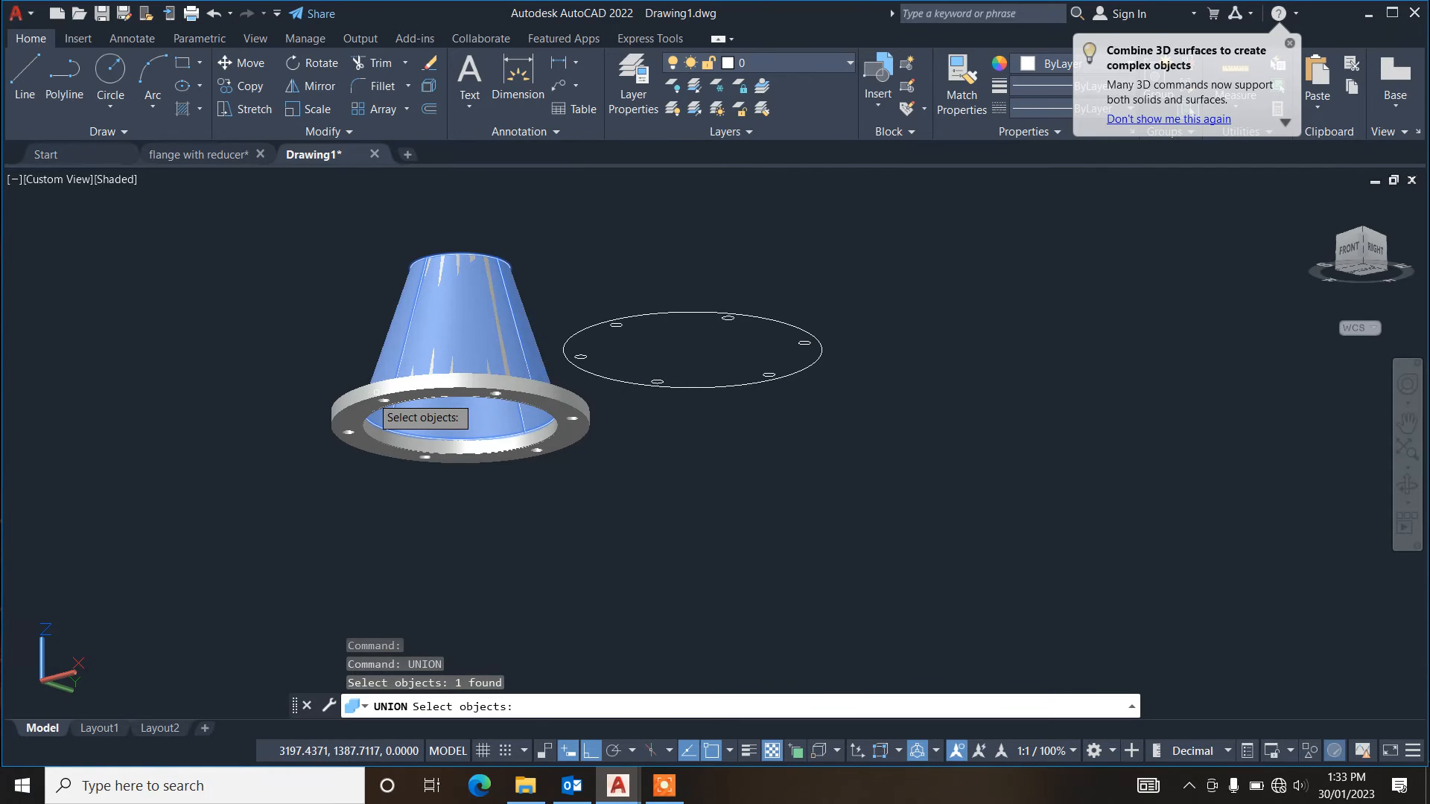
{"action": "left_click", "coordinate": [357, 401]}
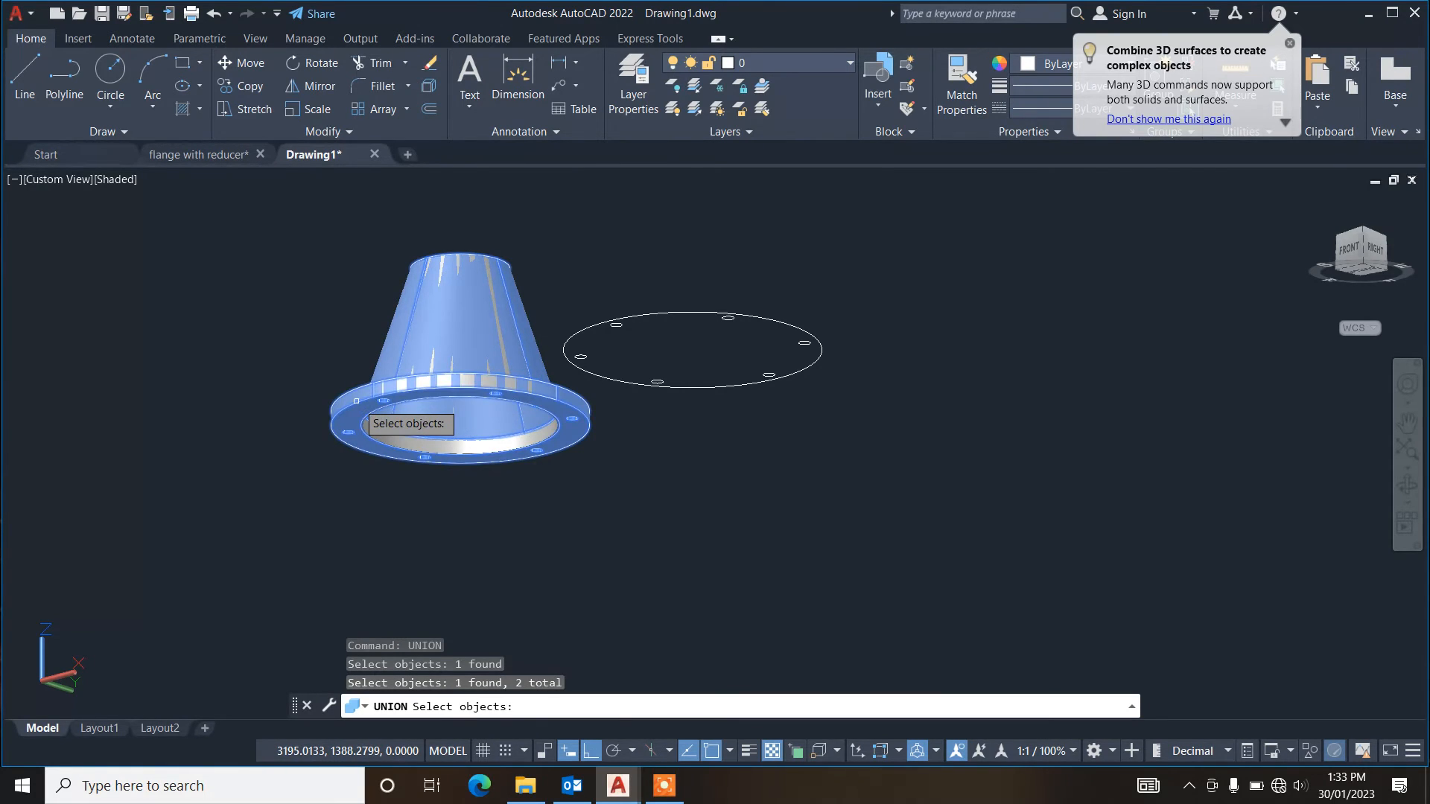
{"action": "key", "text": "Return"}
{"action": "left_click", "coordinate": [357, 400]}
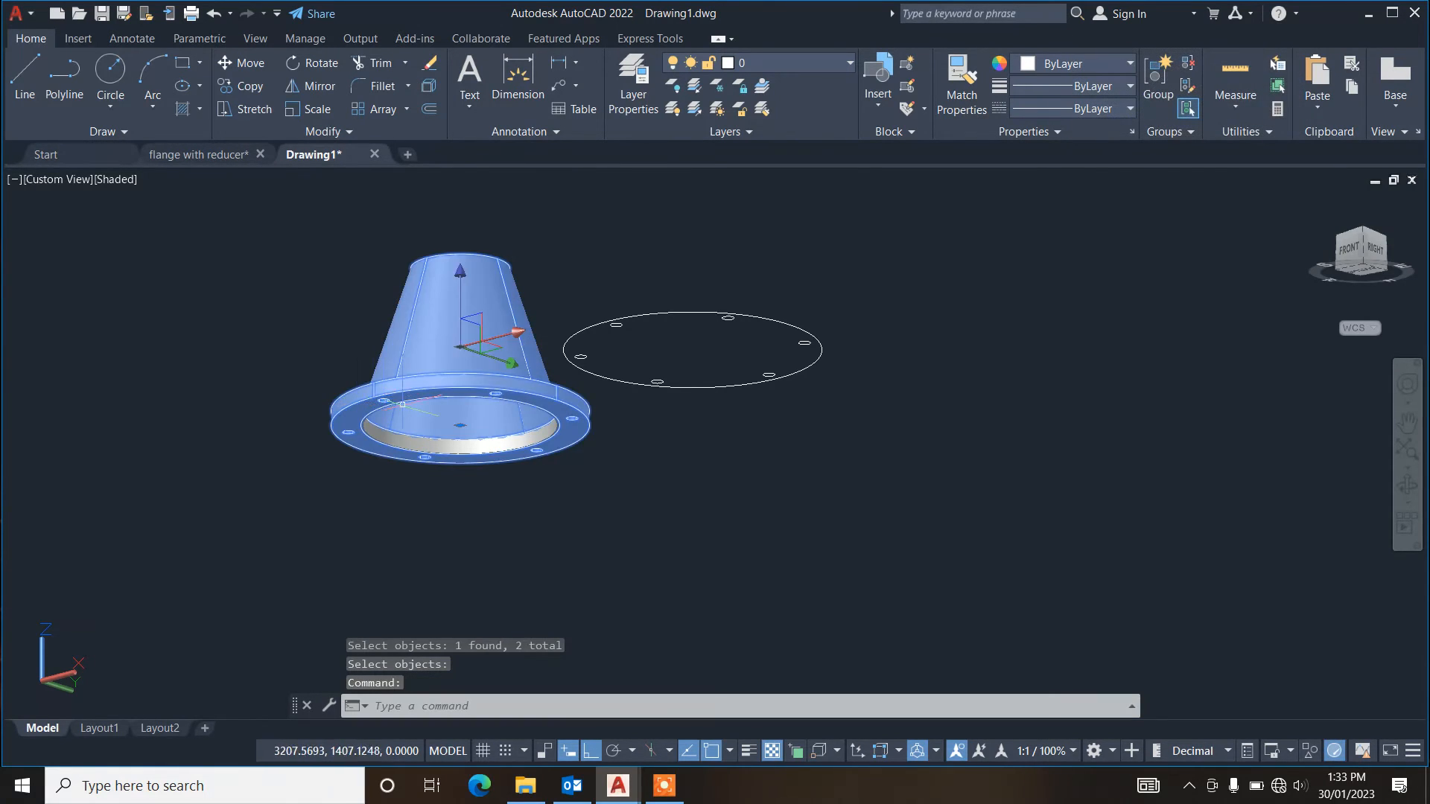
{"action": "key", "text": "Escape"}
{"action": "key", "text": "Escape"}
{"action": "key", "text": "Escape"}
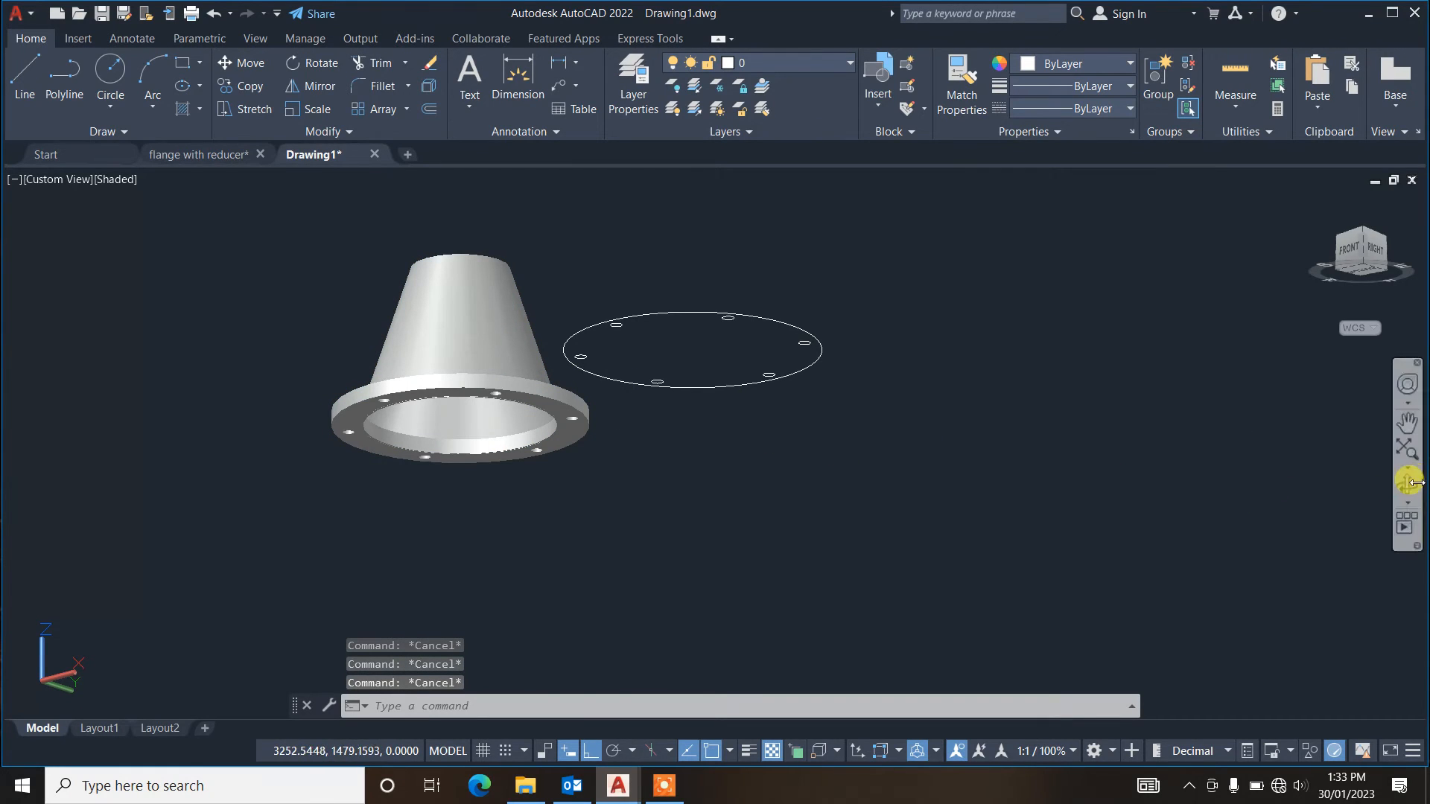
Step: Orbit to view the model from above and delete the leftover large circle and arrayed bolt-hole circles beside the solid
{"action": "left_click", "coordinate": [1408, 484]}
{"action": "left_click_drag", "start_coordinate": [648, 434], "coordinate": [472, 402]}
{"action": "key", "text": "Escape"}
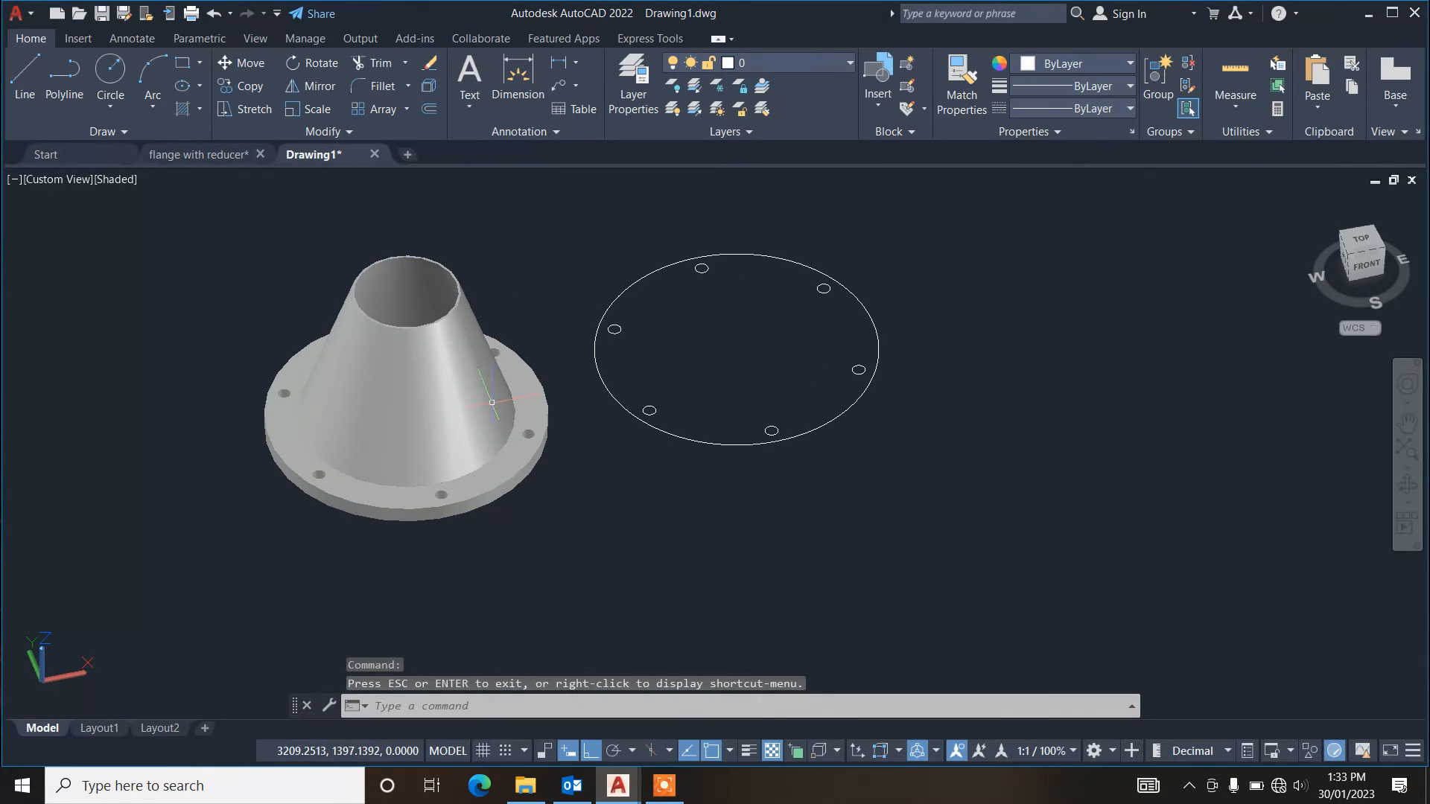
{"action": "left_click", "coordinate": [948, 239]}
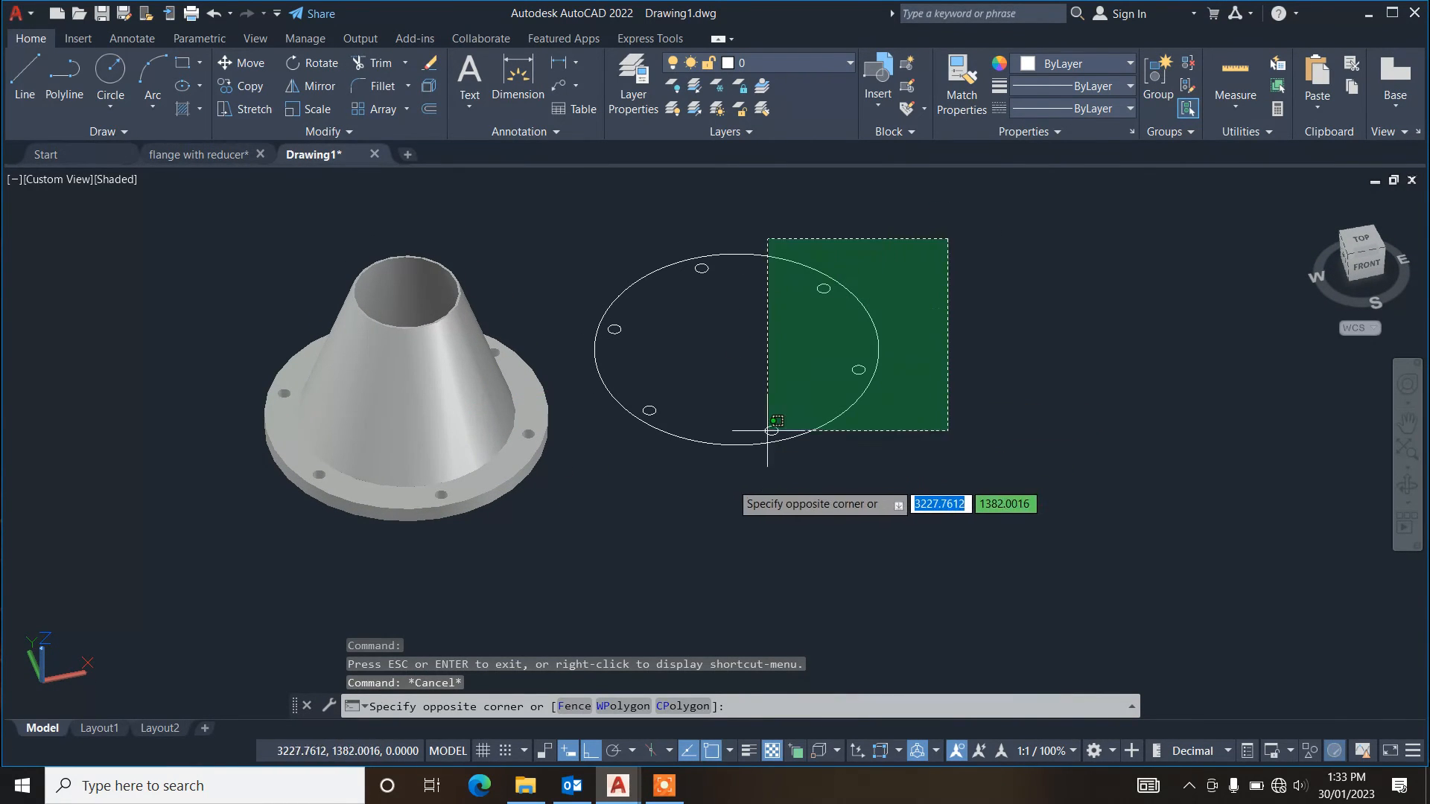
{"action": "left_click", "coordinate": [602, 552]}
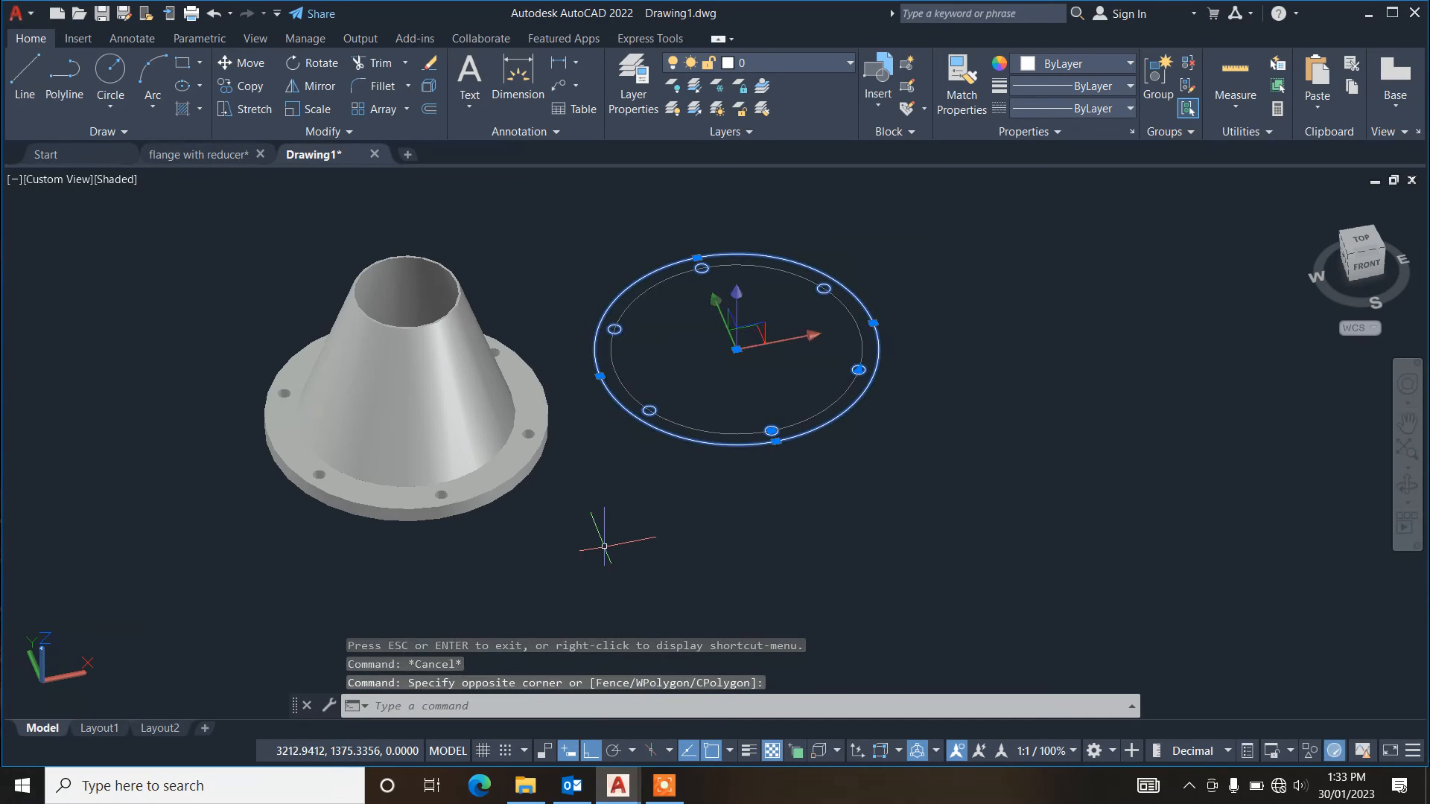
{"action": "key", "text": "Delete"}
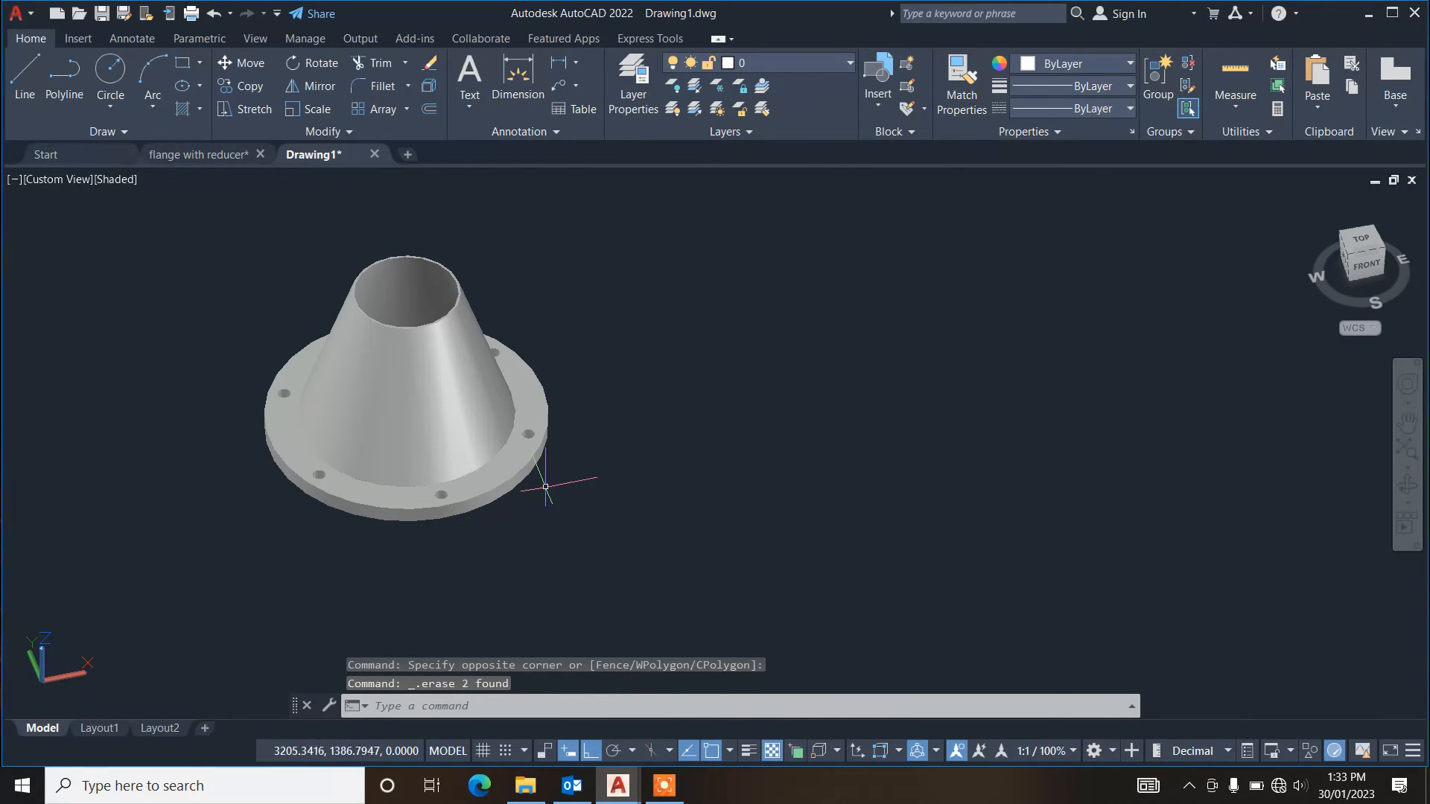
Step: Open the render environment and exposure settings with RENDEREXPOSURE and turn the environment on
{"action": "middle_click_drag", "start_coordinate": [370, 470], "coordinate": [489, 474]}
{"action": "scroll", "coordinate": [484, 471], "scroll_direction": "up", "scroll_amount": 2}
{"action": "scroll", "coordinate": [490, 474], "scroll_direction": "down", "scroll_amount": 1}
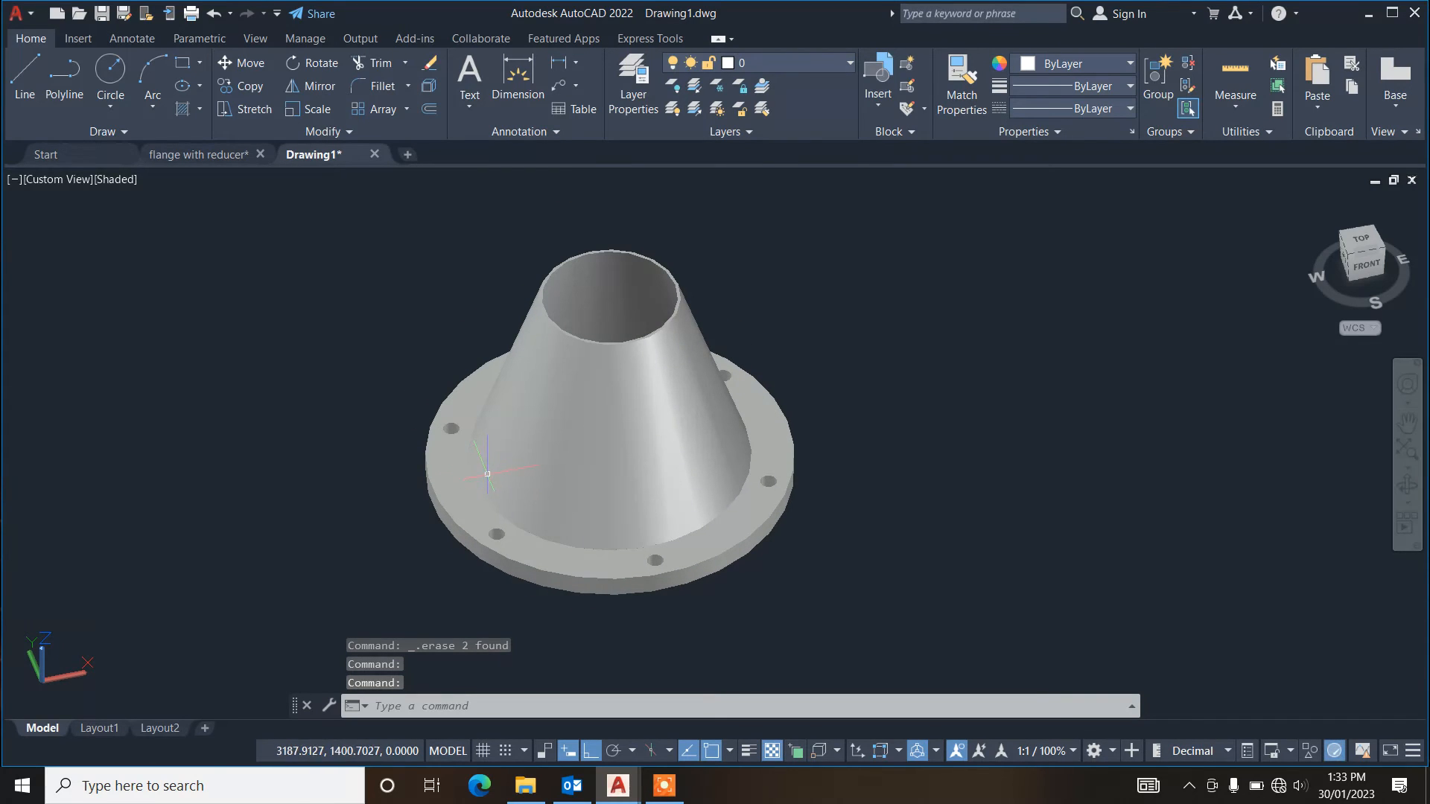
{"action": "key", "text": "Escape"}
{"action": "key", "text": "Escape"}
{"action": "type", "text": "REx"}
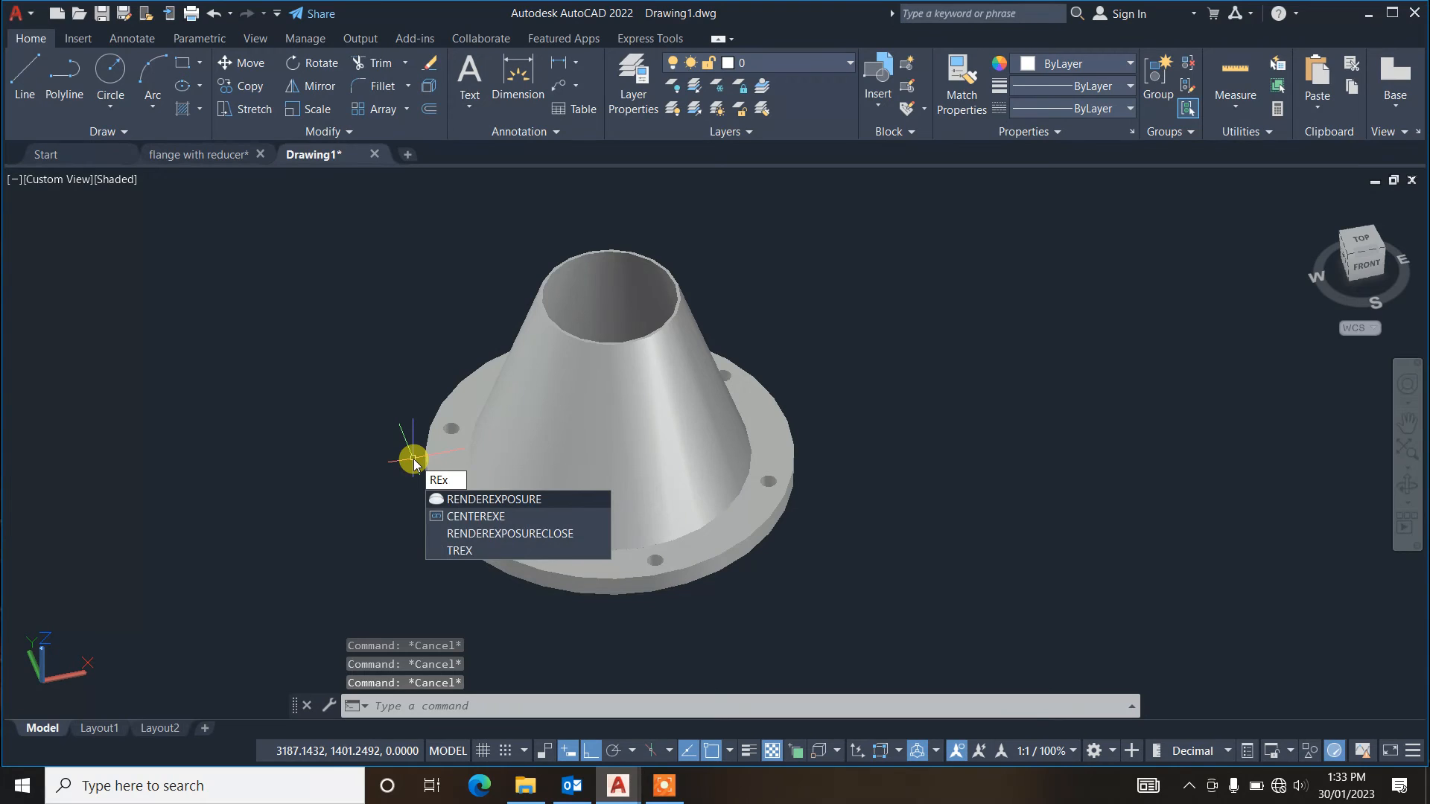
{"action": "key", "text": "Return"}
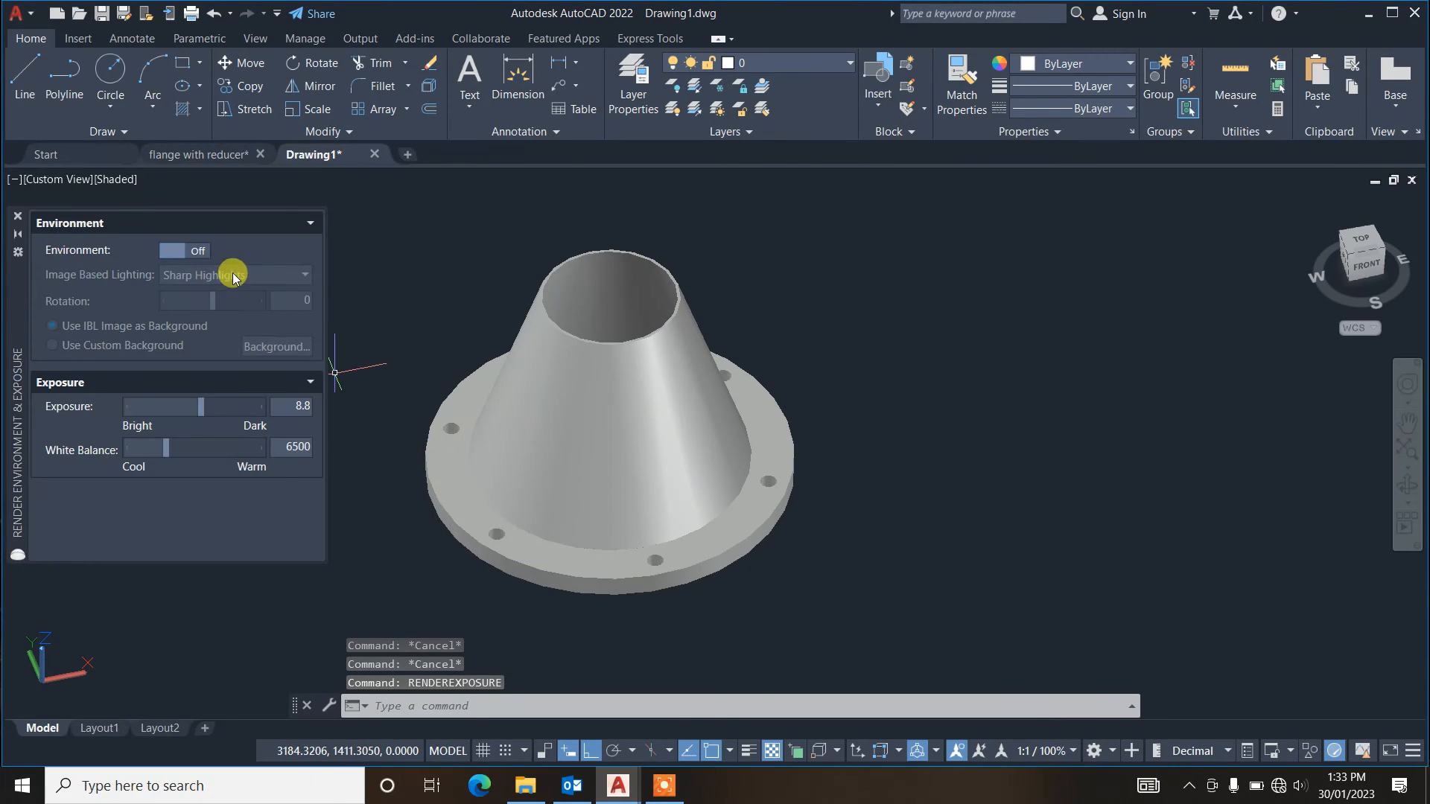
{"action": "left_click", "coordinate": [199, 252]}
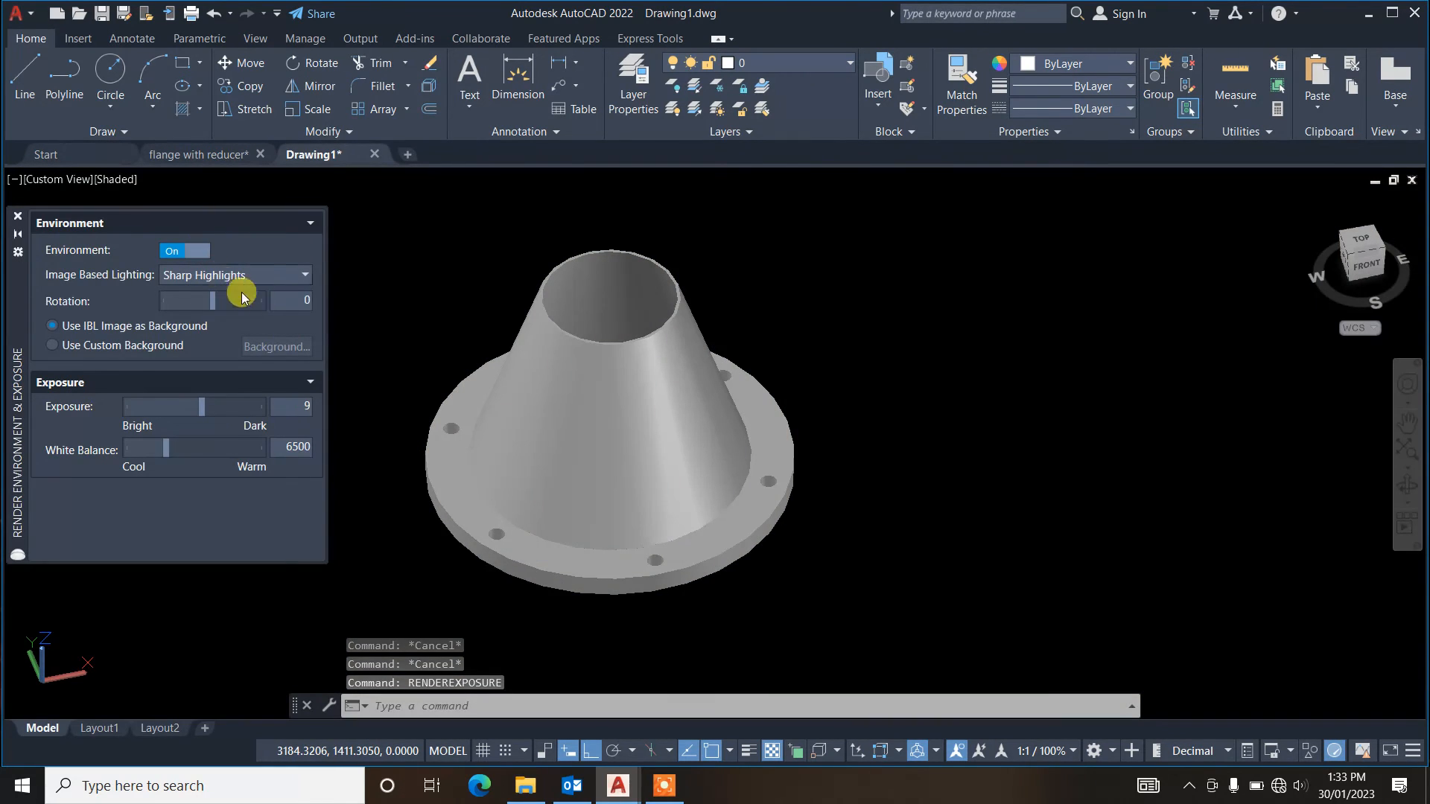
Step: Open the materials browser with MAT and apply the Glazed - Black metallic paint to the flange and reducer solid
{"action": "type", "text": "r"}
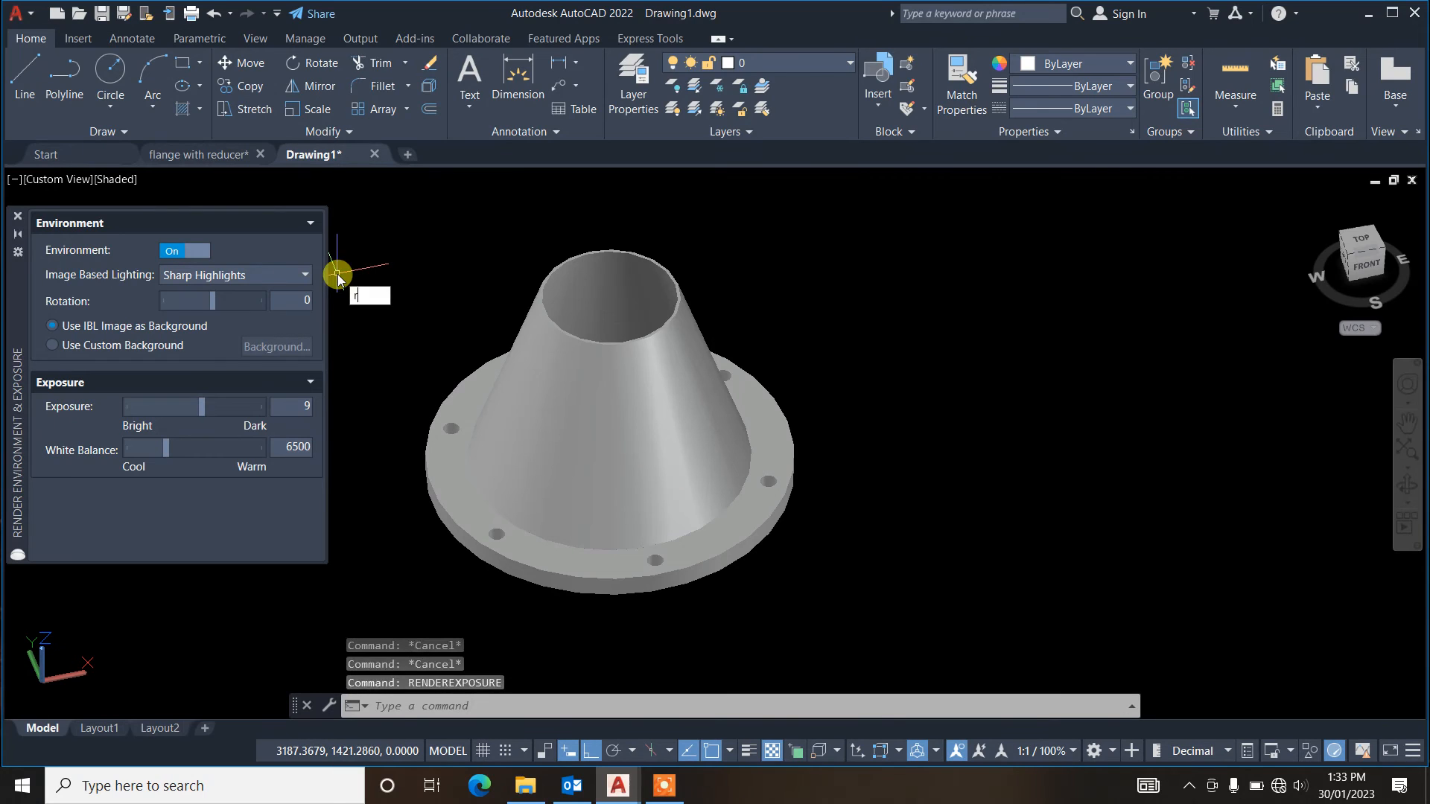
{"action": "key", "text": "Escape"}
{"action": "type", "text": "MAT"}
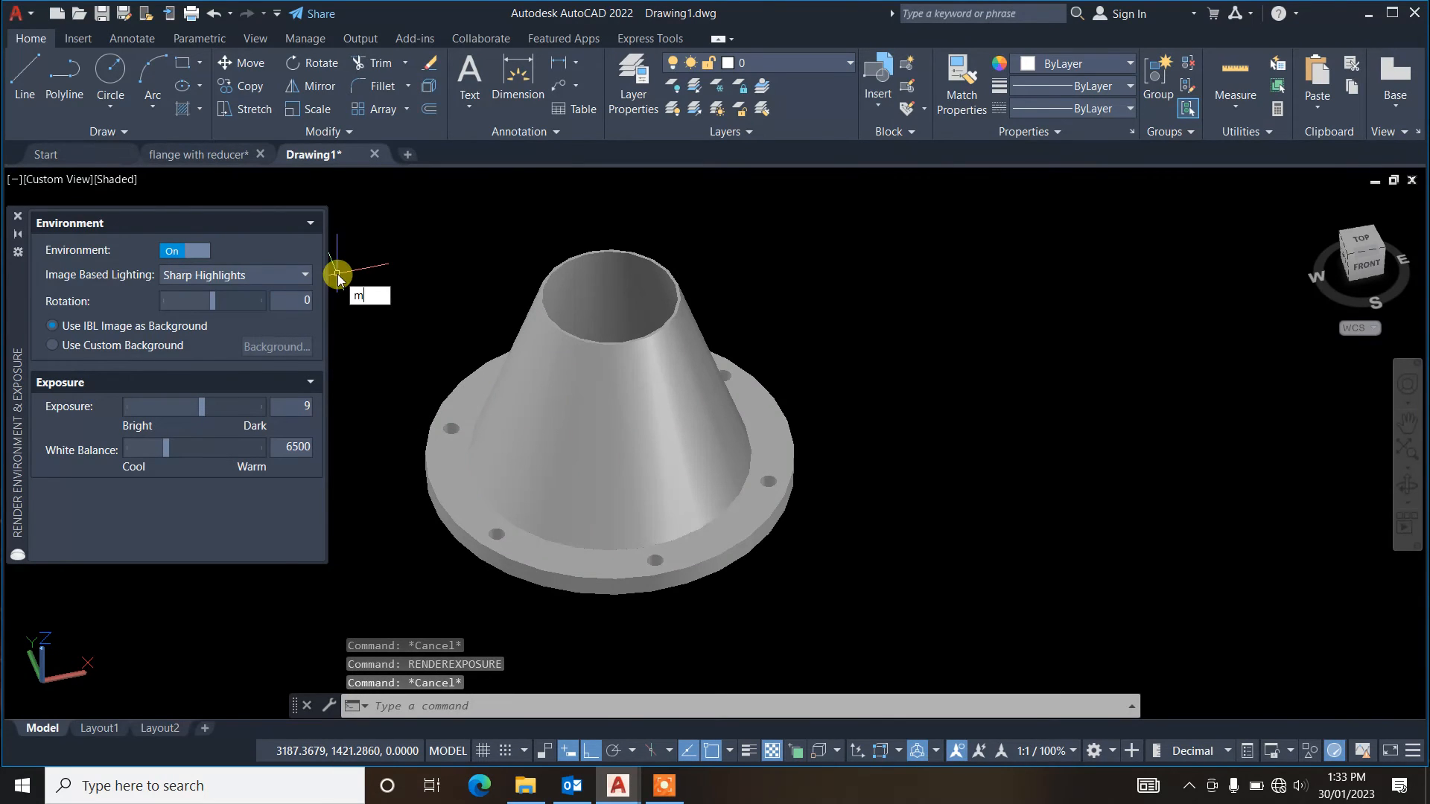
{"action": "key", "text": "Return"}
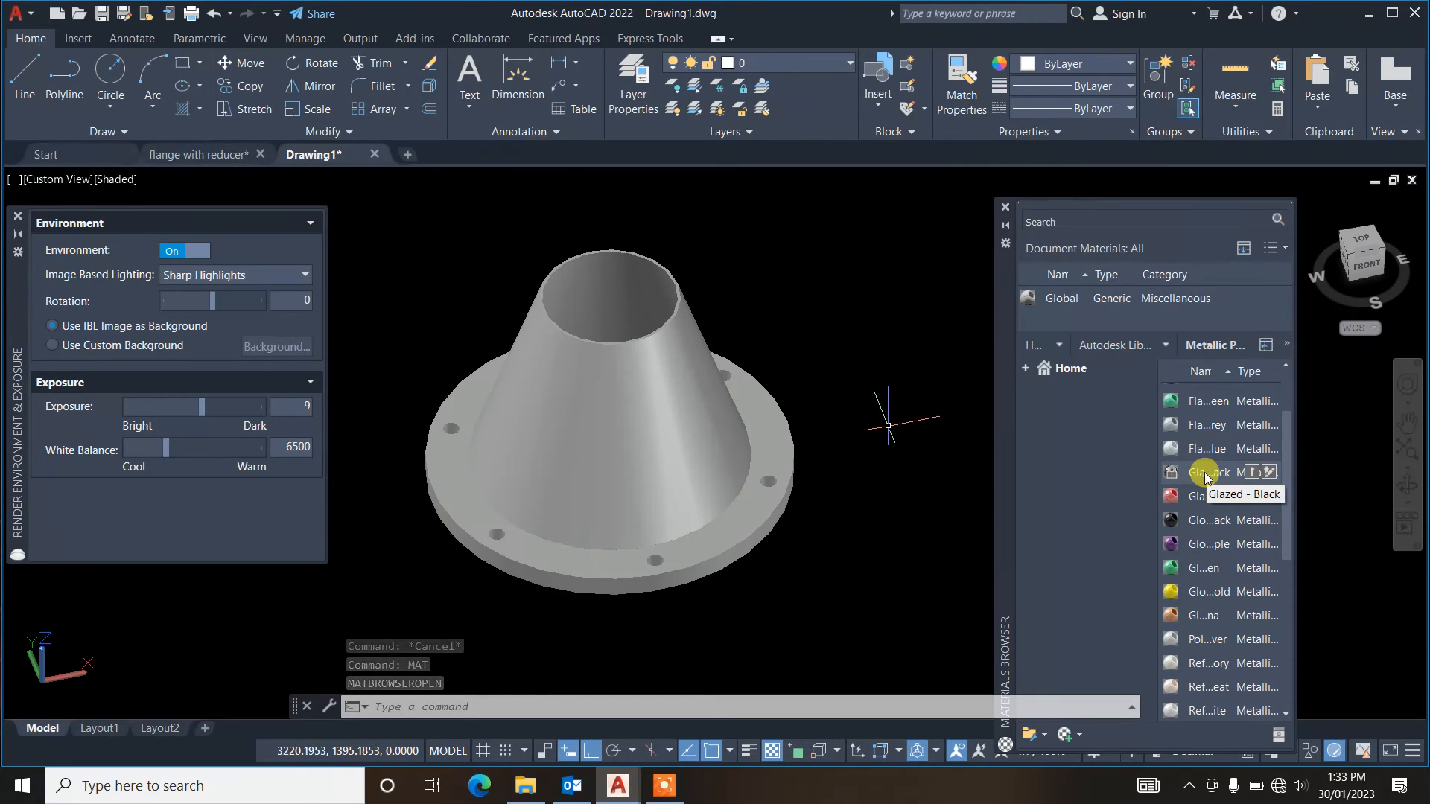
{"action": "left_click_drag", "start_coordinate": [1200, 475], "coordinate": [730, 476]}
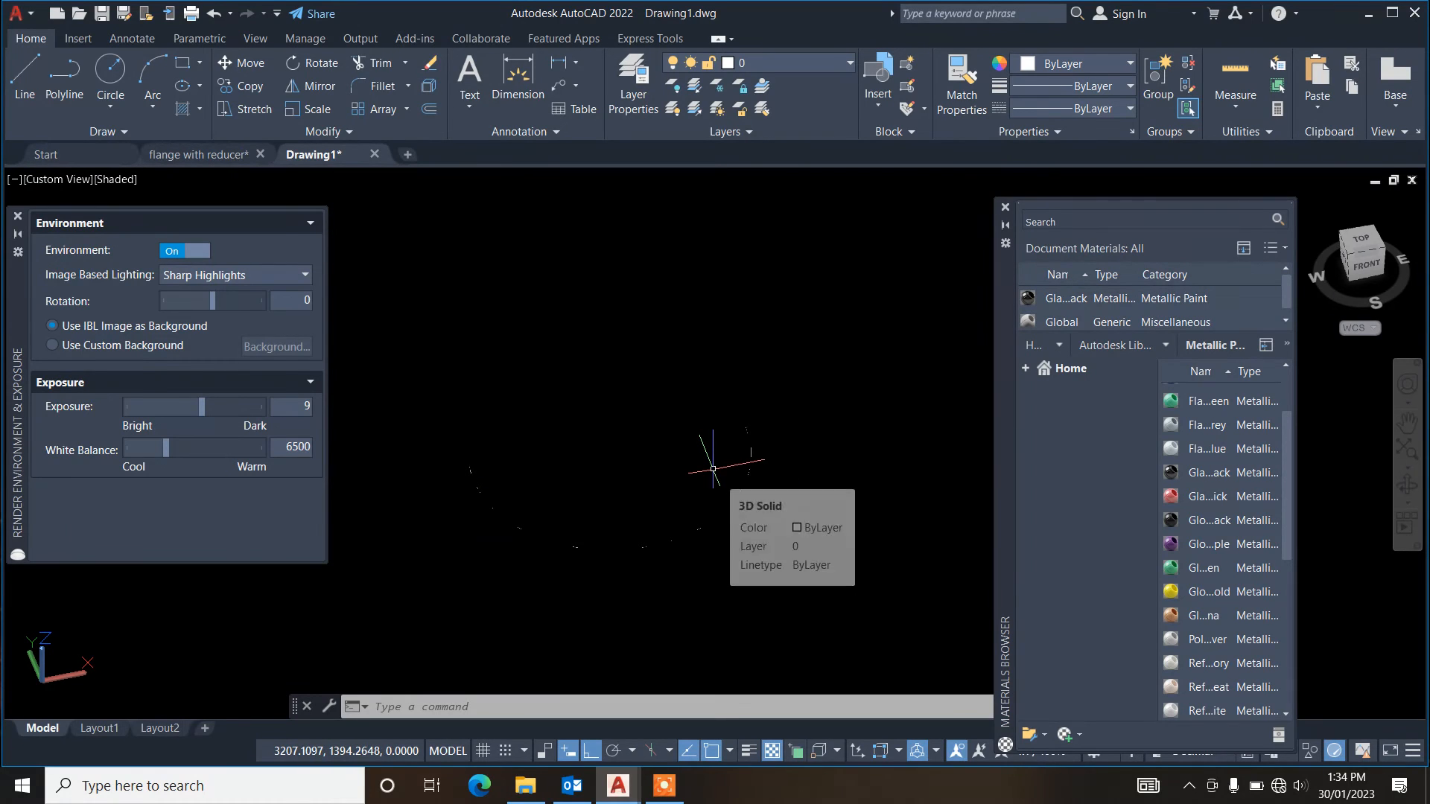
Step: Open the render presets manager and set the render size to 1920 x 1080 px - Full HDTV
{"action": "type", "text": "re"}
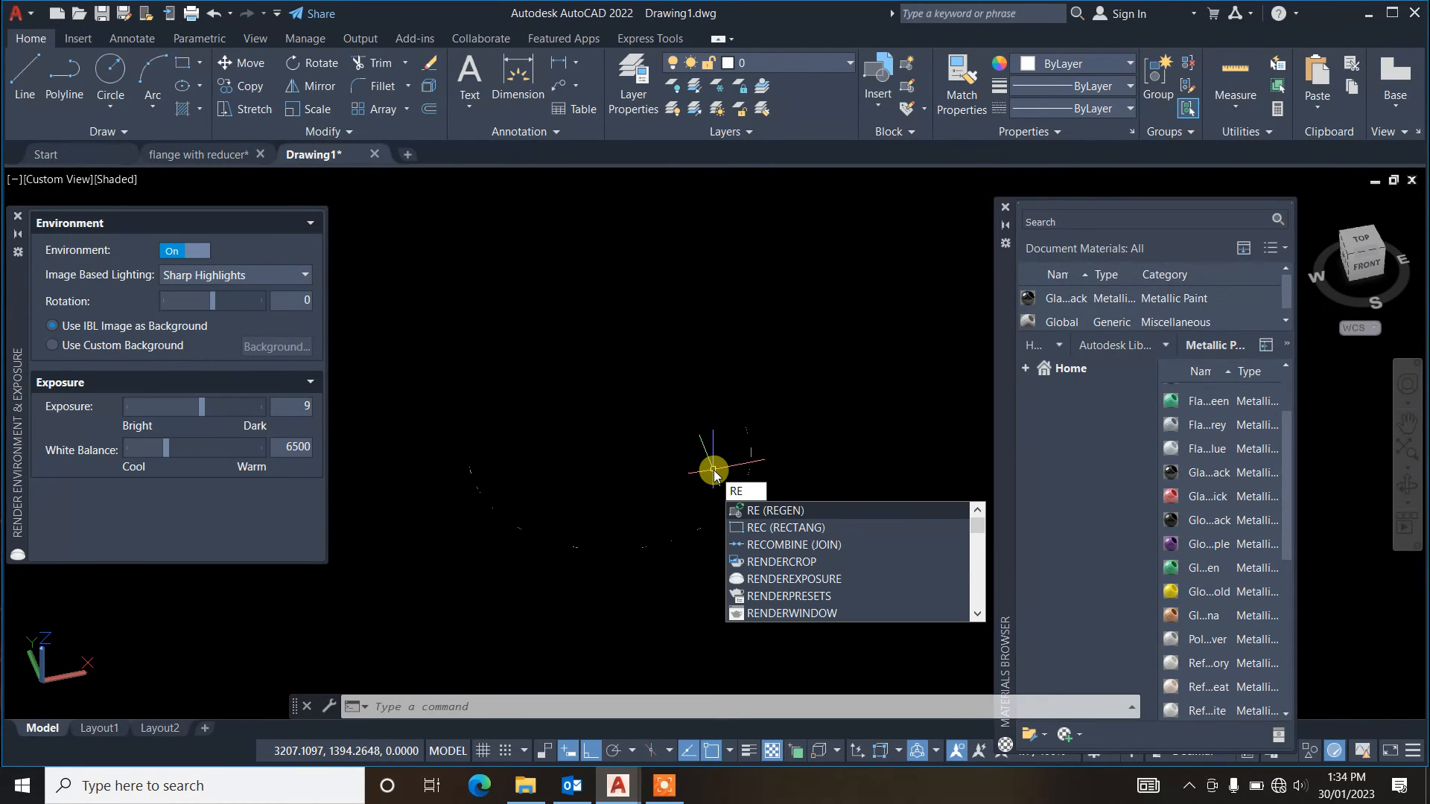
{"action": "left_click", "coordinate": [794, 597]}
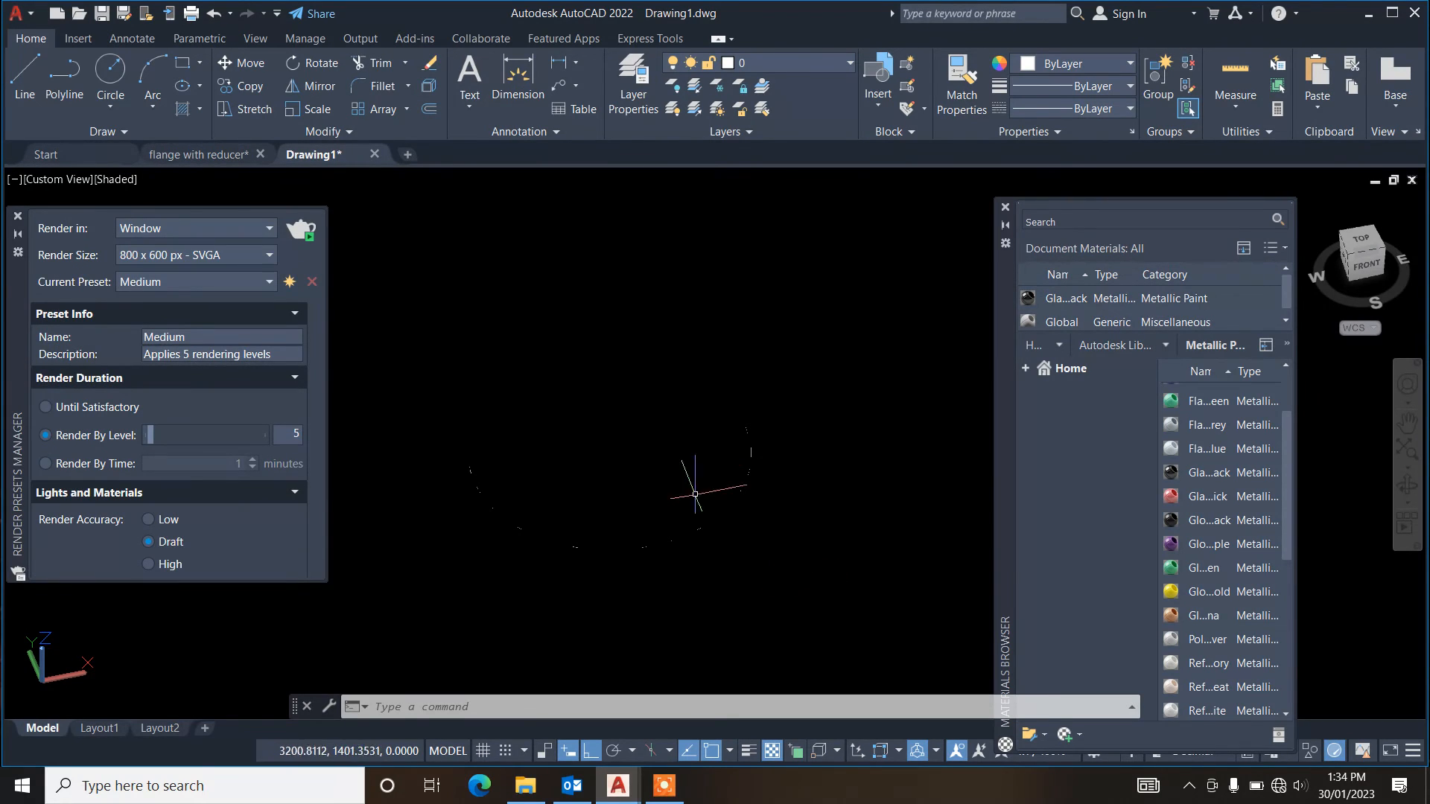
{"action": "left_click", "coordinate": [266, 257]}
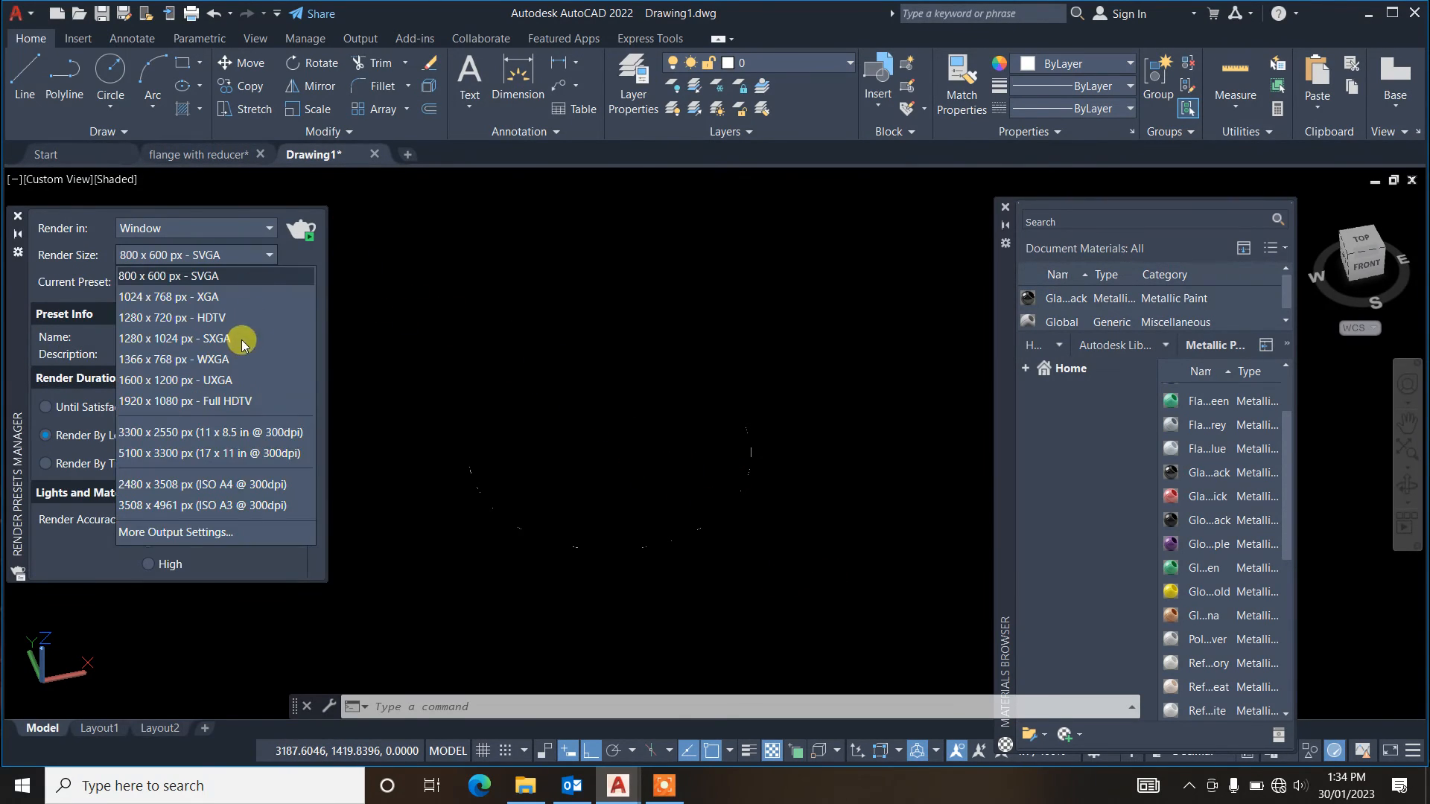
{"action": "left_click", "coordinate": [227, 403]}
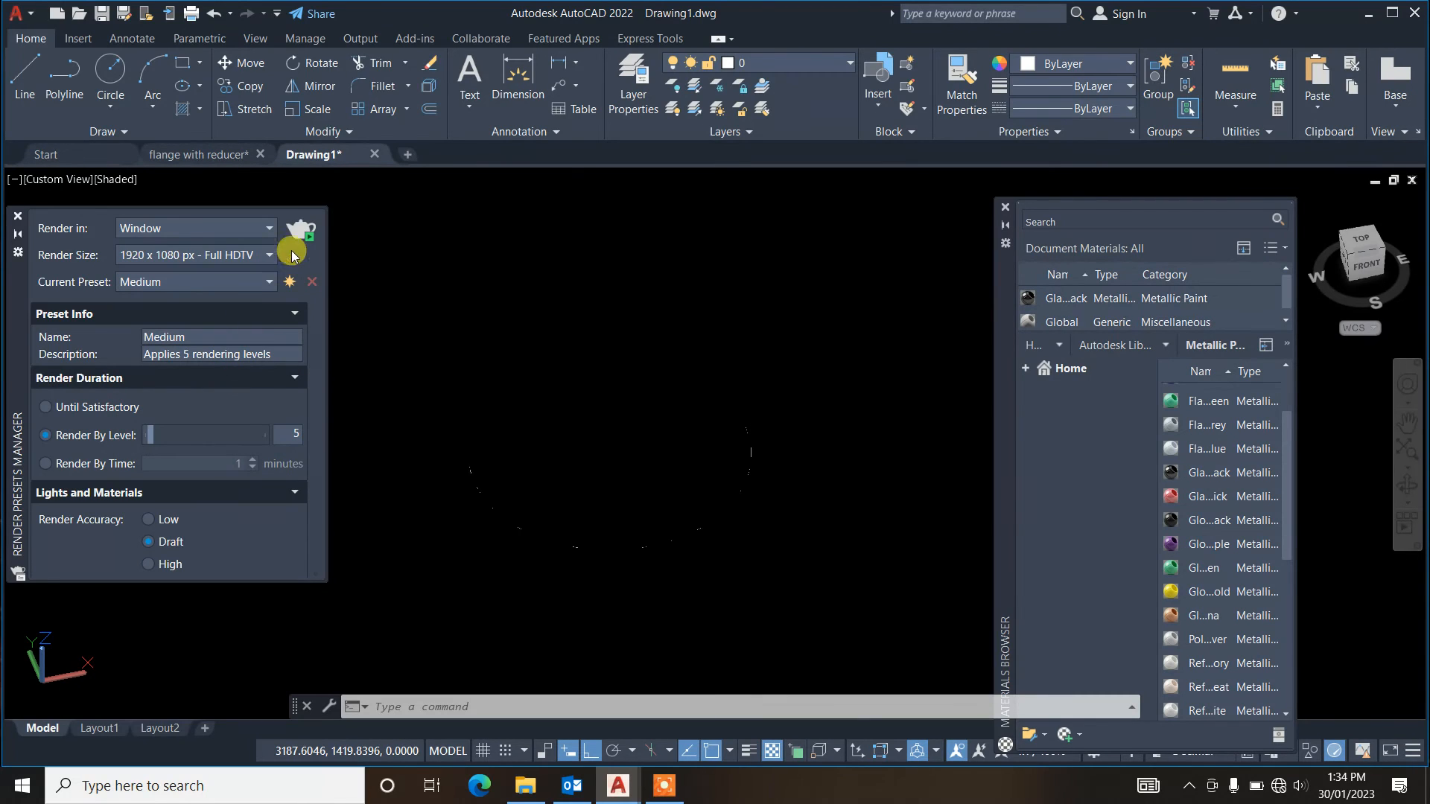
Step: Render the single flange and reducer with the Medium preset, retrying the Medium Images Library download and dismissing its login request
{"action": "left_click", "coordinate": [299, 231]}
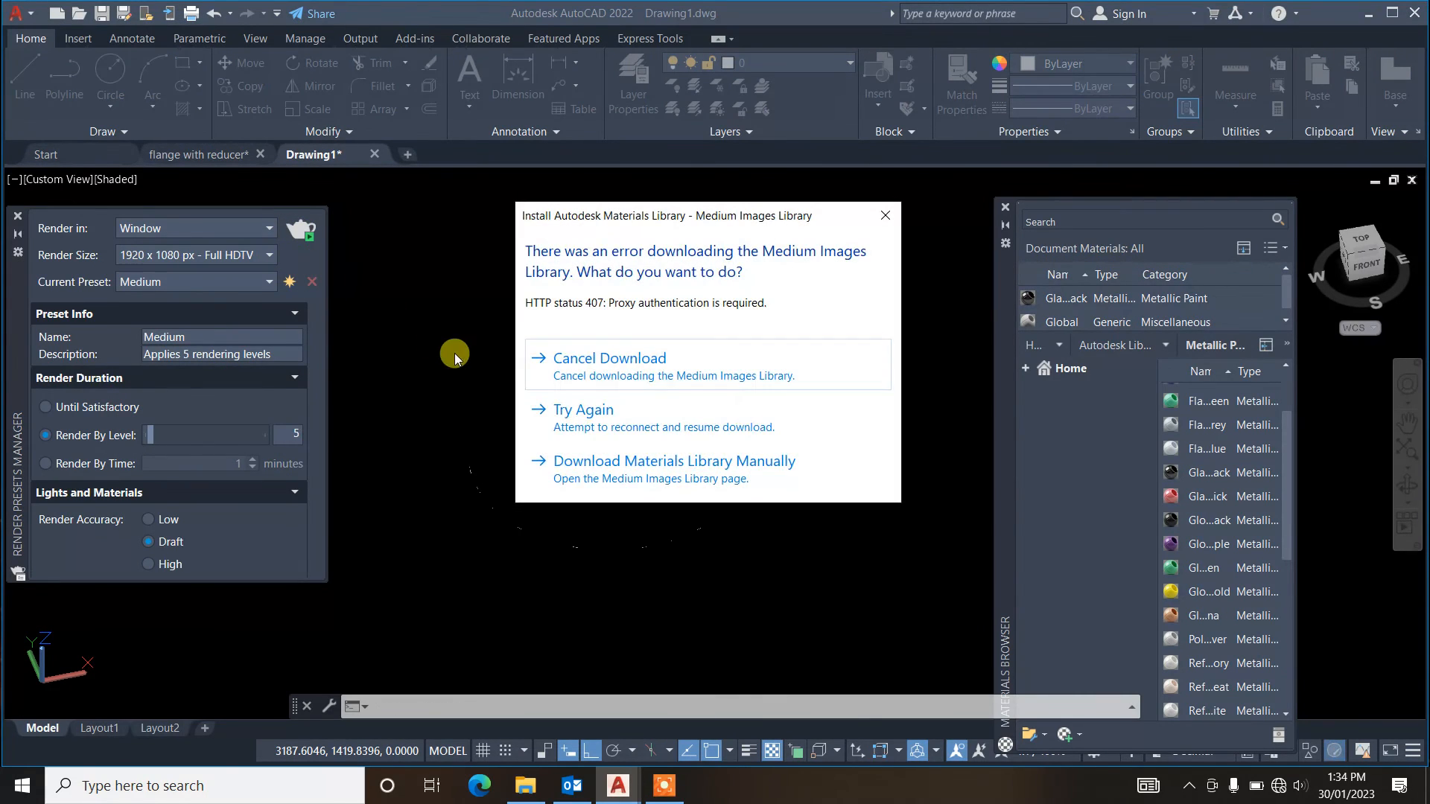
{"action": "left_click", "coordinate": [612, 417]}
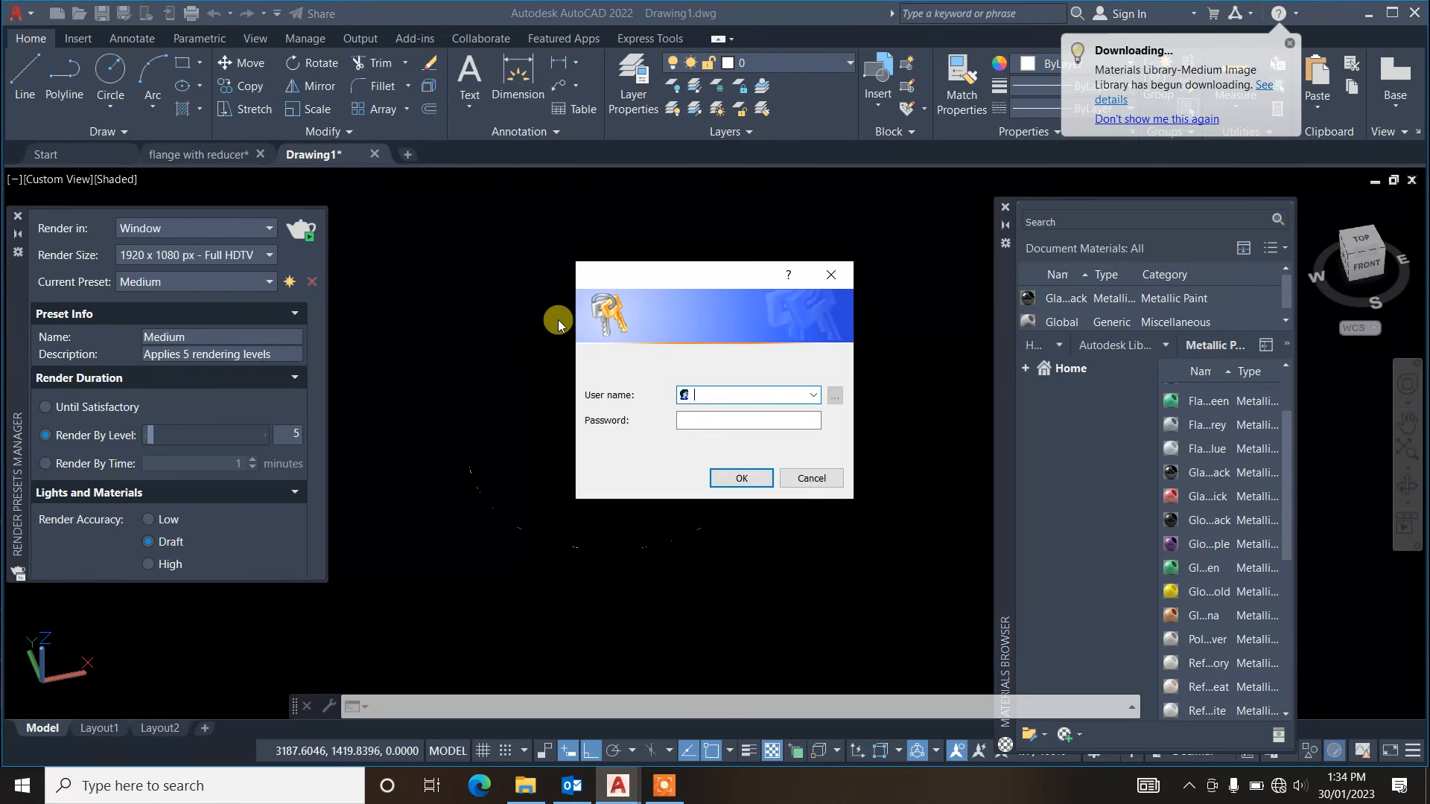
{"action": "left_click", "coordinate": [572, 255]}
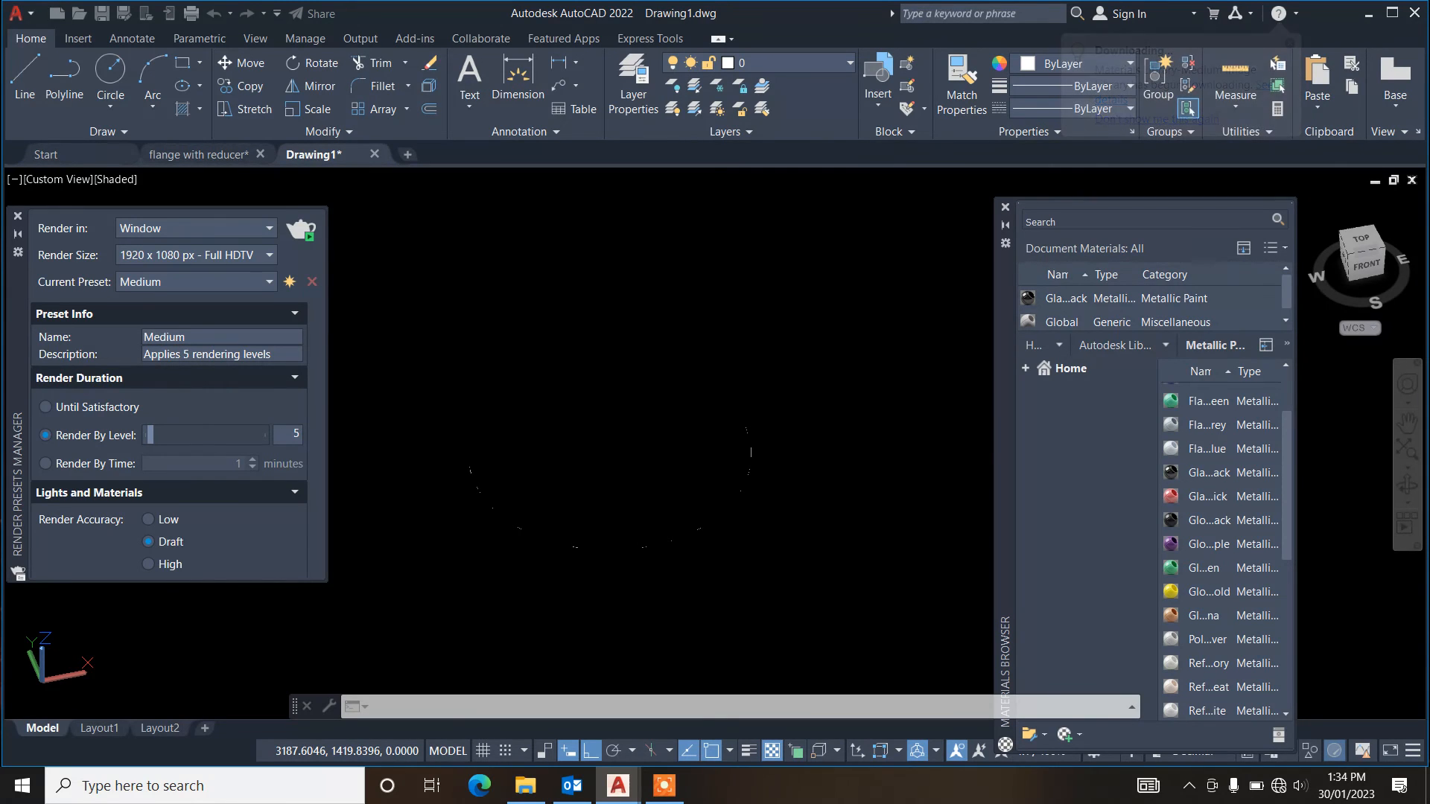
{"action": "left_click", "coordinate": [607, 794]}
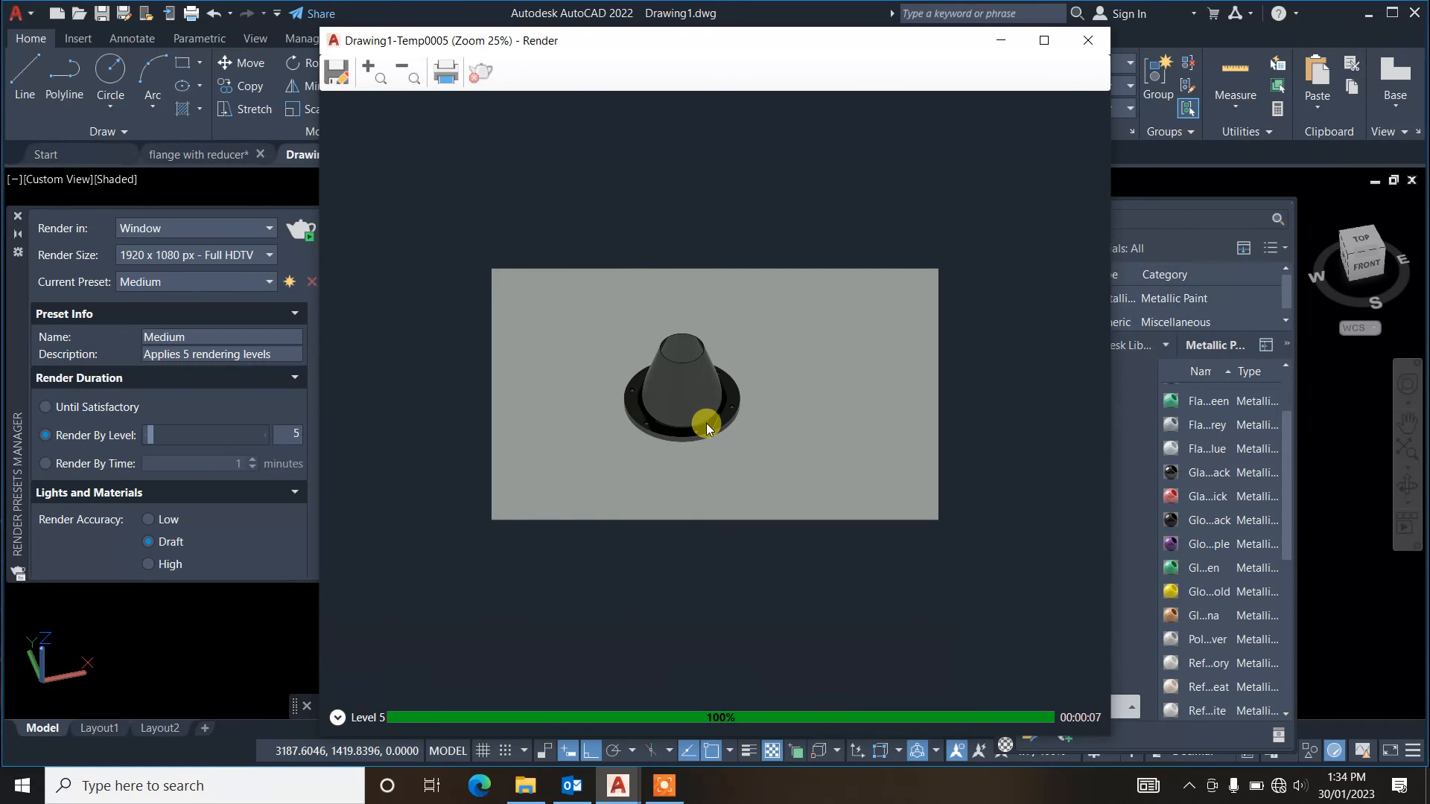
{"action": "scroll", "coordinate": [706, 423], "scroll_direction": "up", "scroll_amount": 1}
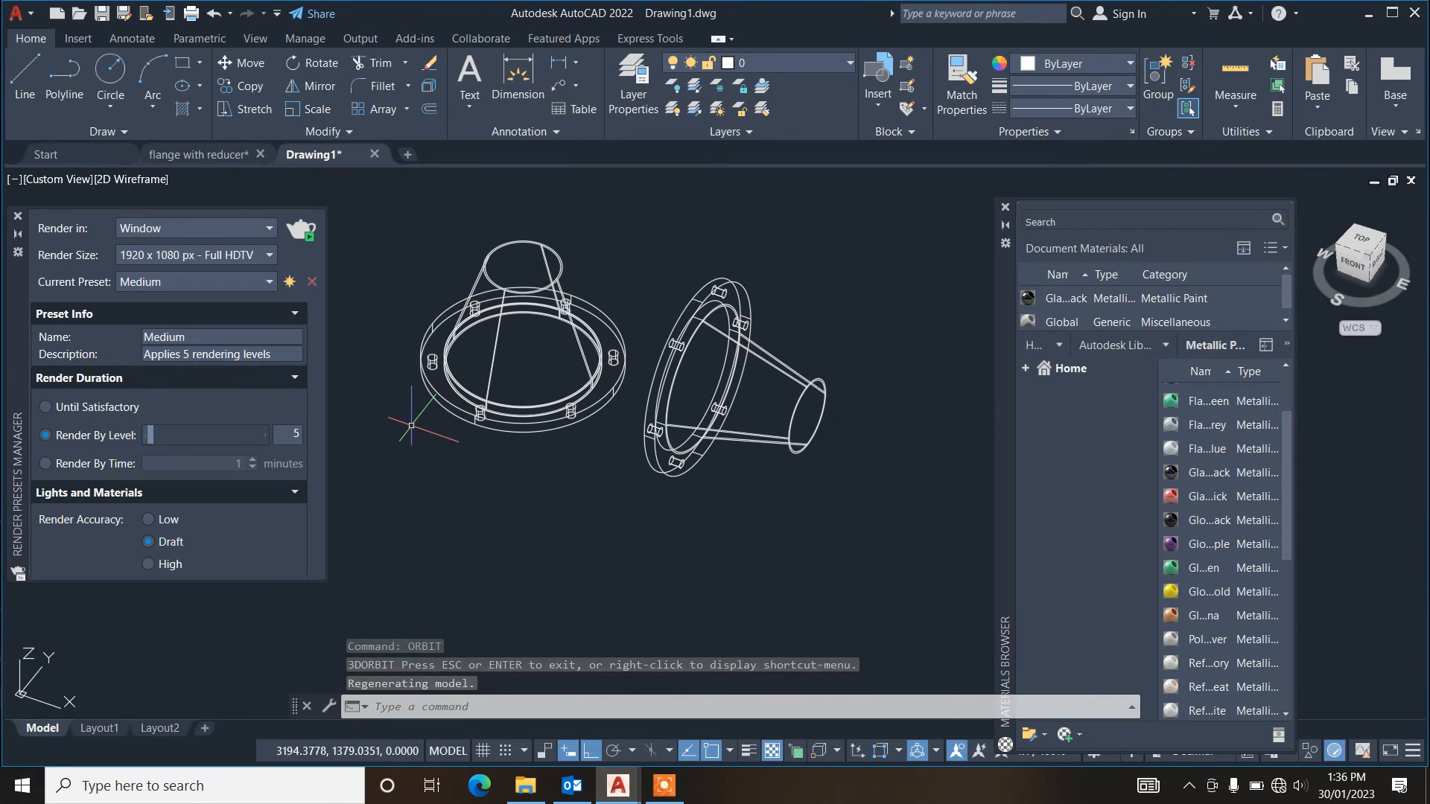
Step: Render the upright and tilted flange reducers together in a render window and inspect the image at 100% zoom
{"action": "left_click", "coordinate": [301, 229]}
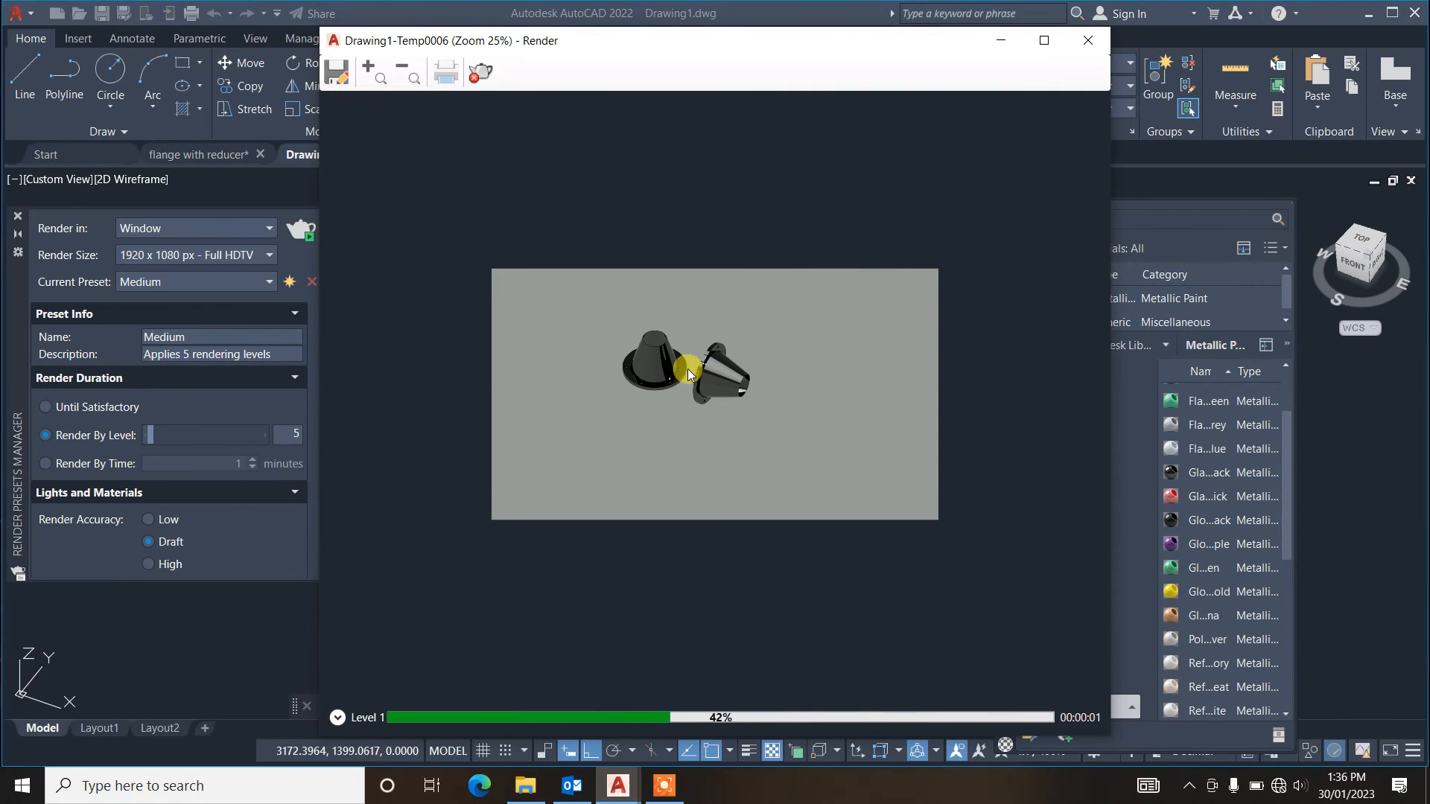
{"action": "scroll", "coordinate": [690, 370], "scroll_direction": "up", "scroll_amount": 1}
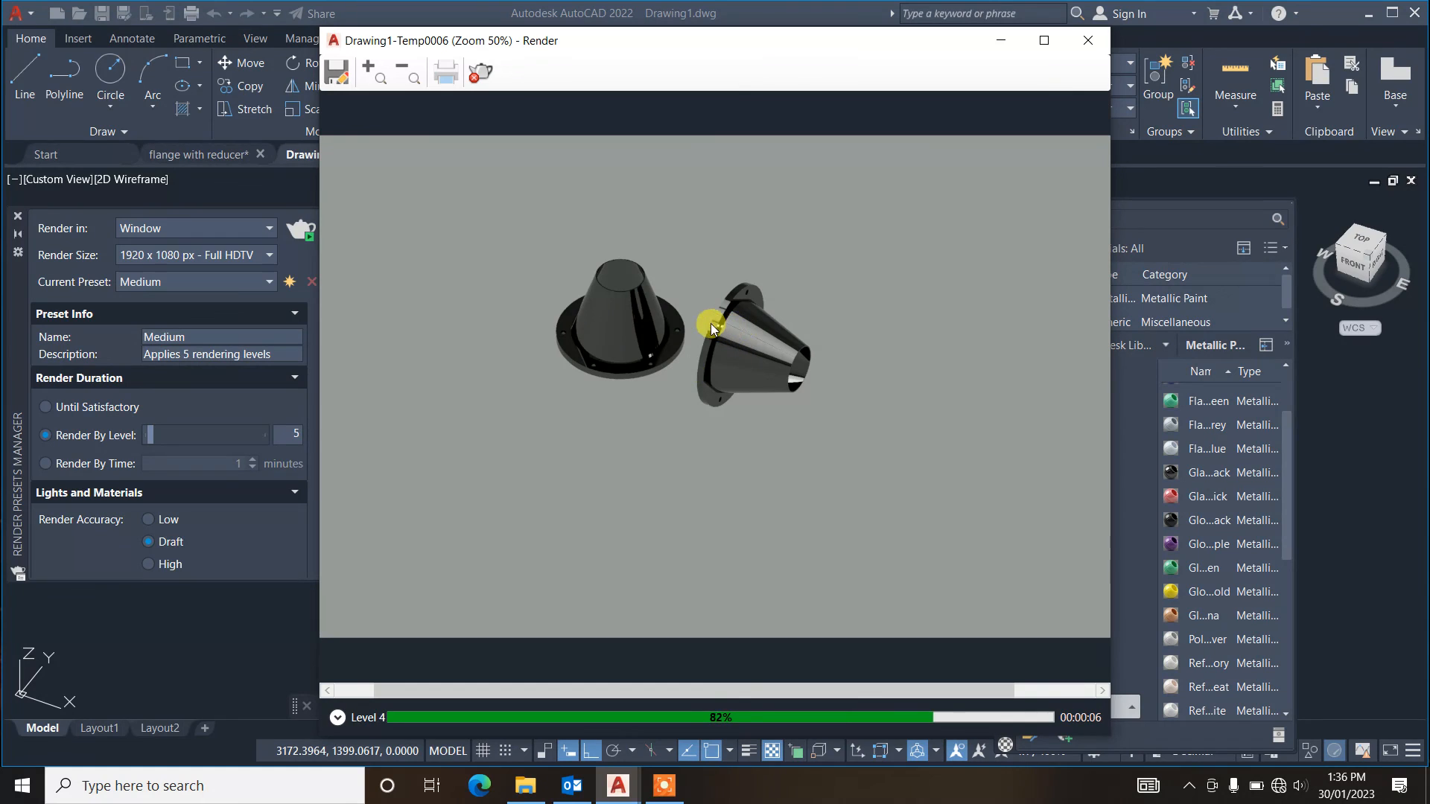
{"action": "scroll", "coordinate": [695, 309], "scroll_direction": "up", "scroll_amount": 1}
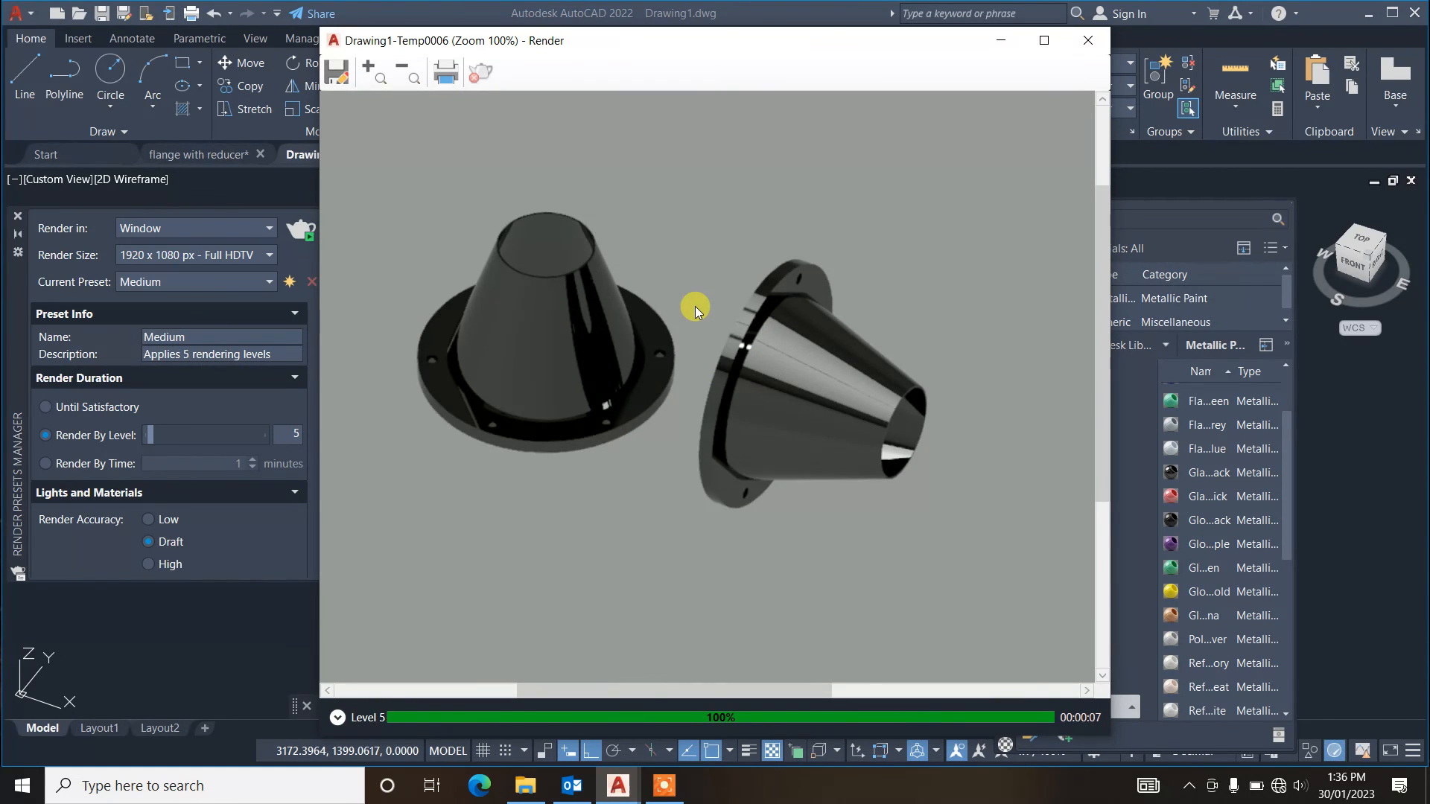